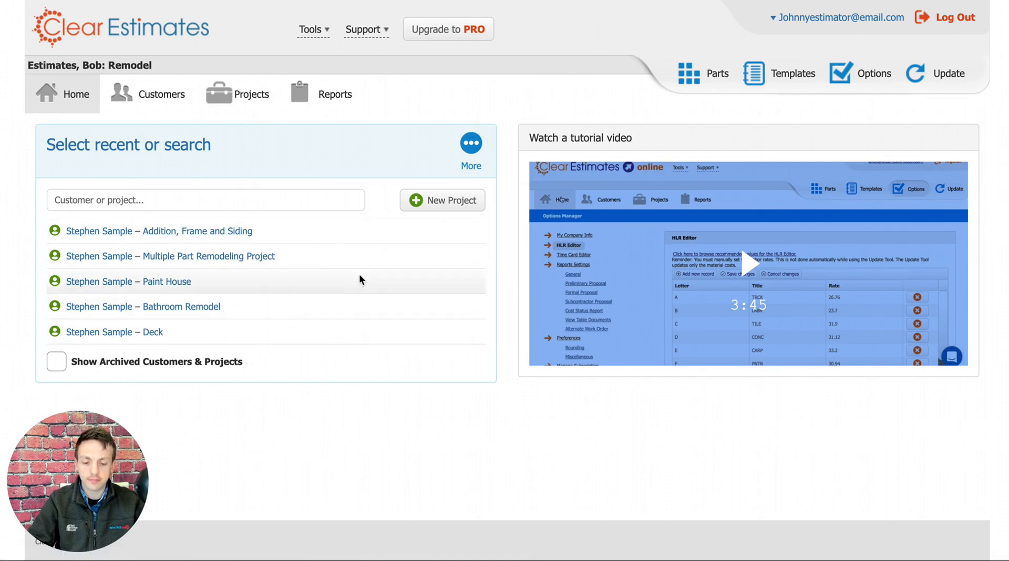
{"action": "left_click", "coordinate": [115, 201]}
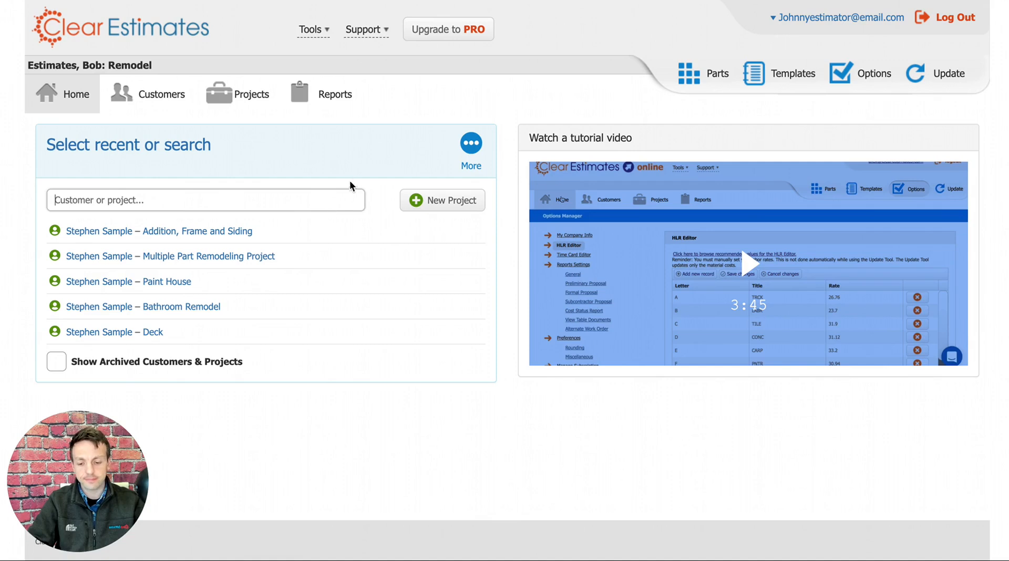
{"action": "left_click", "coordinate": [367, 197]}
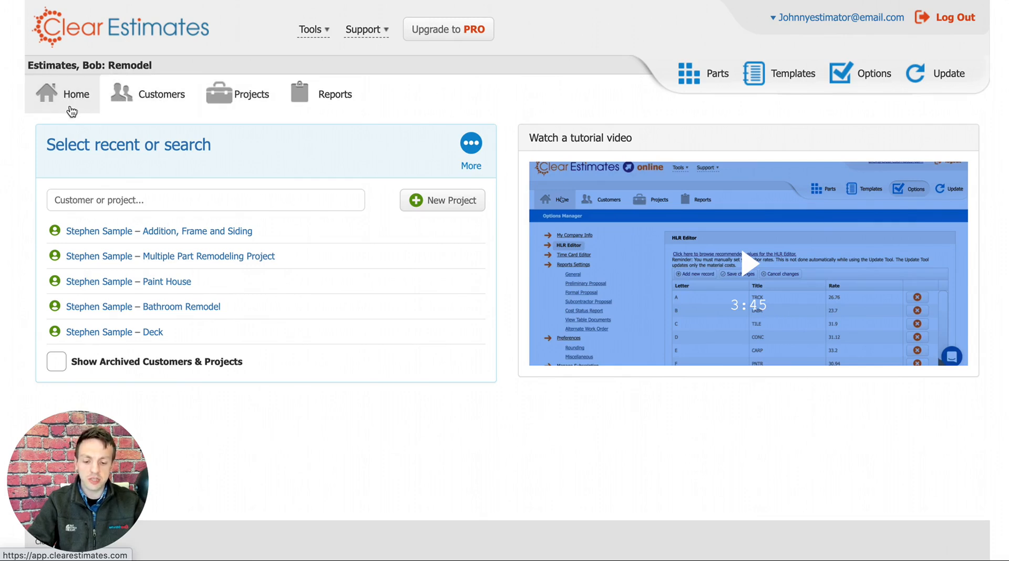
Start a new project and go through the customer and project information fields of its form.
{"action": "left_click", "coordinate": [443, 204]}
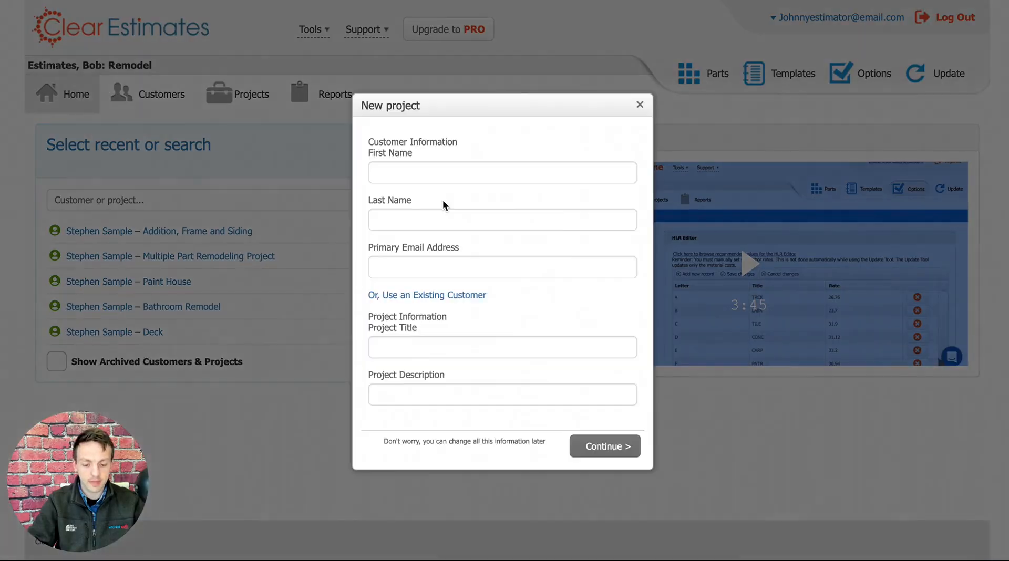
{"action": "left_click_drag", "start_coordinate": [509, 109], "coordinate": [529, 62]}
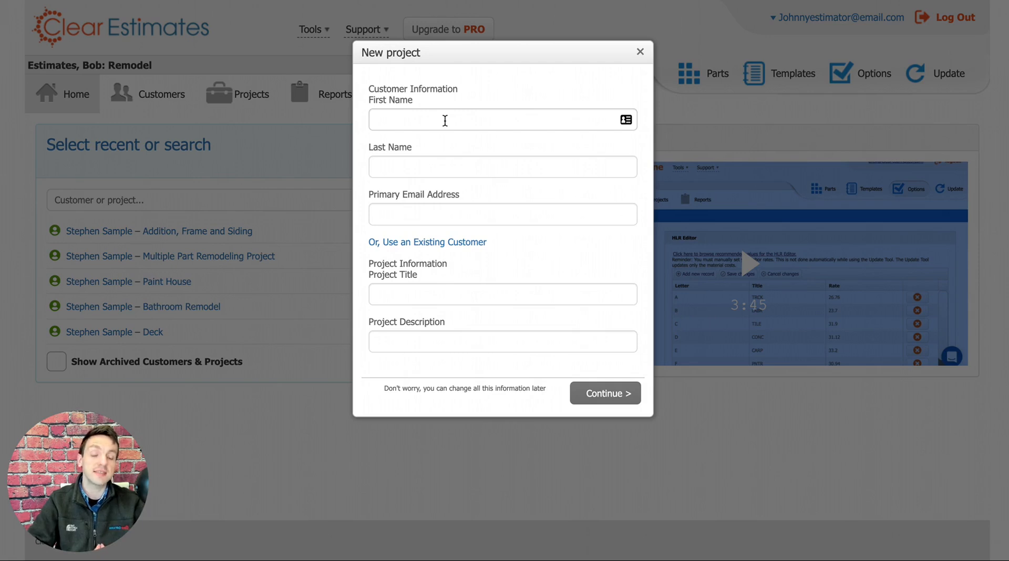
{"action": "left_click", "coordinate": [445, 120]}
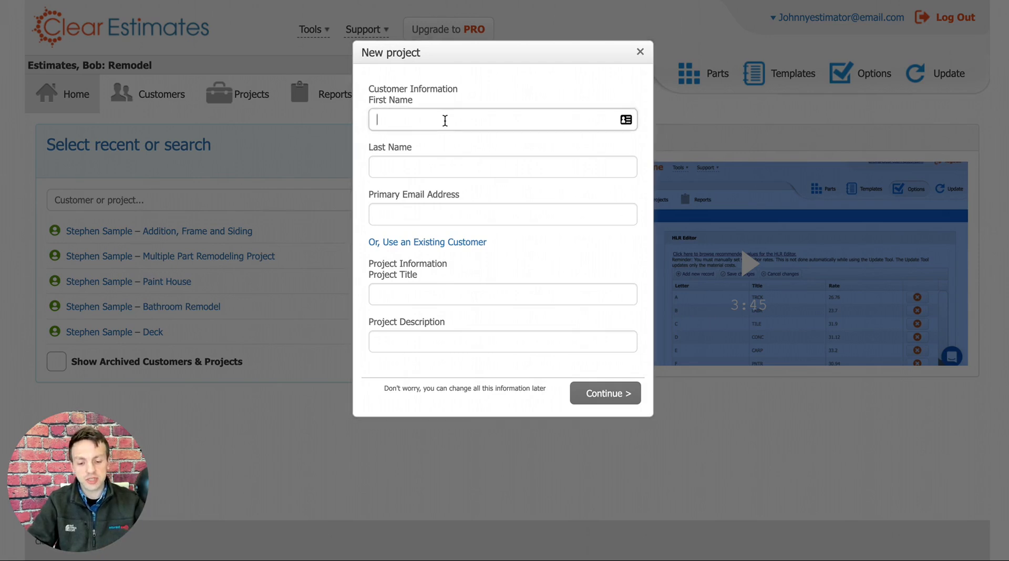
{"action": "left_click", "coordinate": [426, 167]}
{"action": "left_click", "coordinate": [439, 216]}
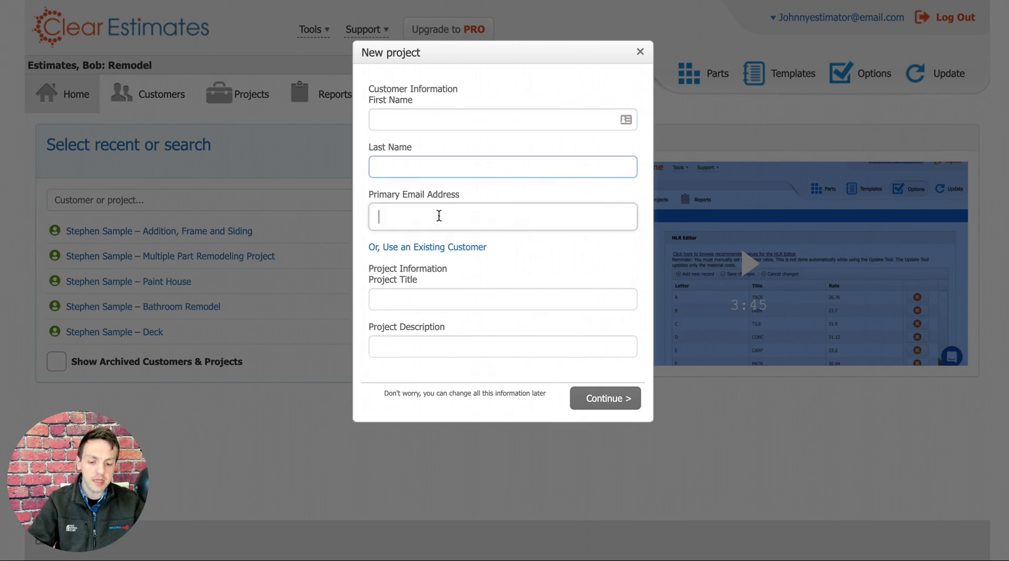
{"action": "left_click", "coordinate": [403, 302]}
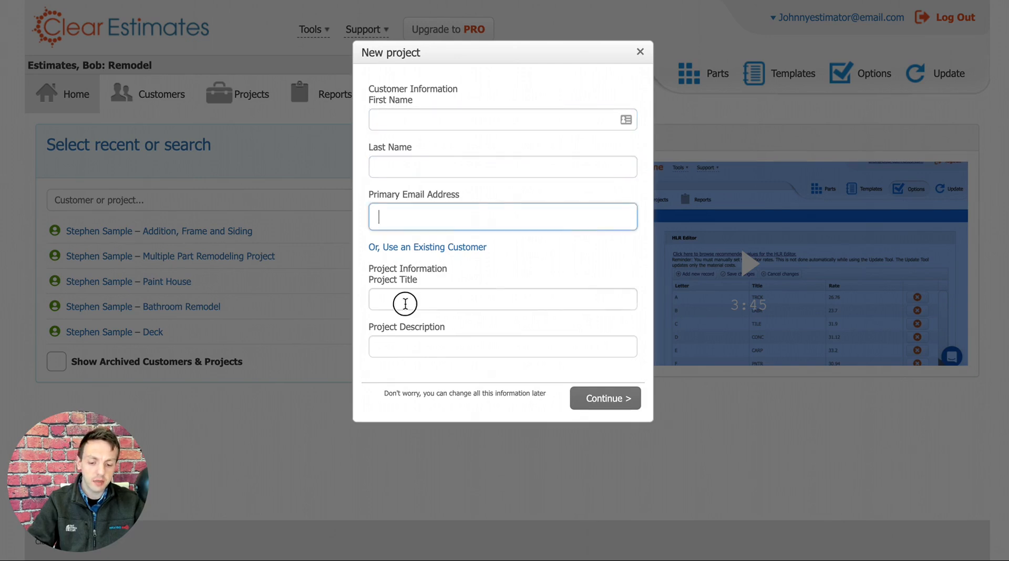
{"action": "left_click", "coordinate": [417, 343]}
Enter the new customer's first name, last name and primary email address.
{"action": "left_click", "coordinate": [435, 125]}
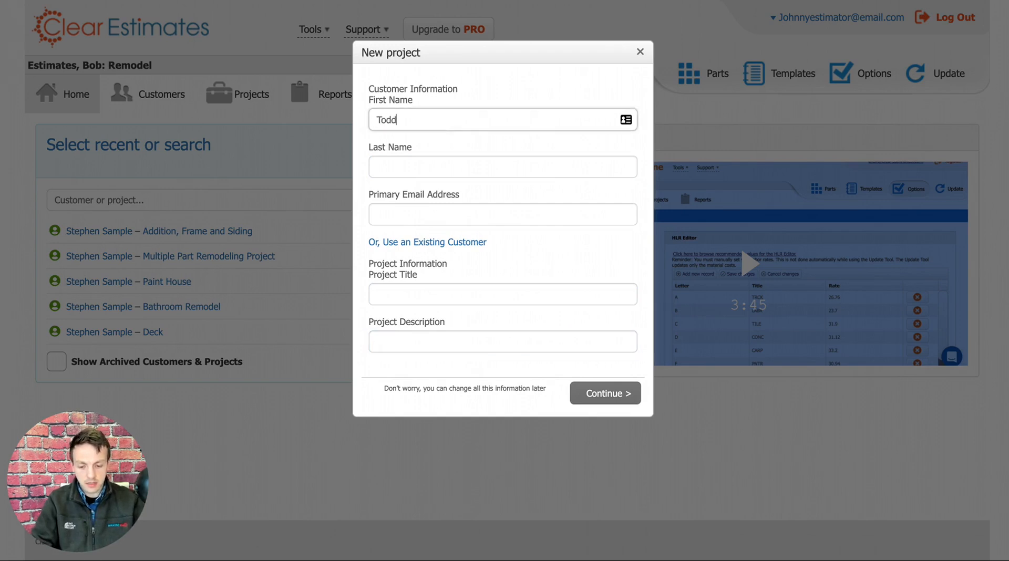
{"action": "left_click", "coordinate": [449, 163]}
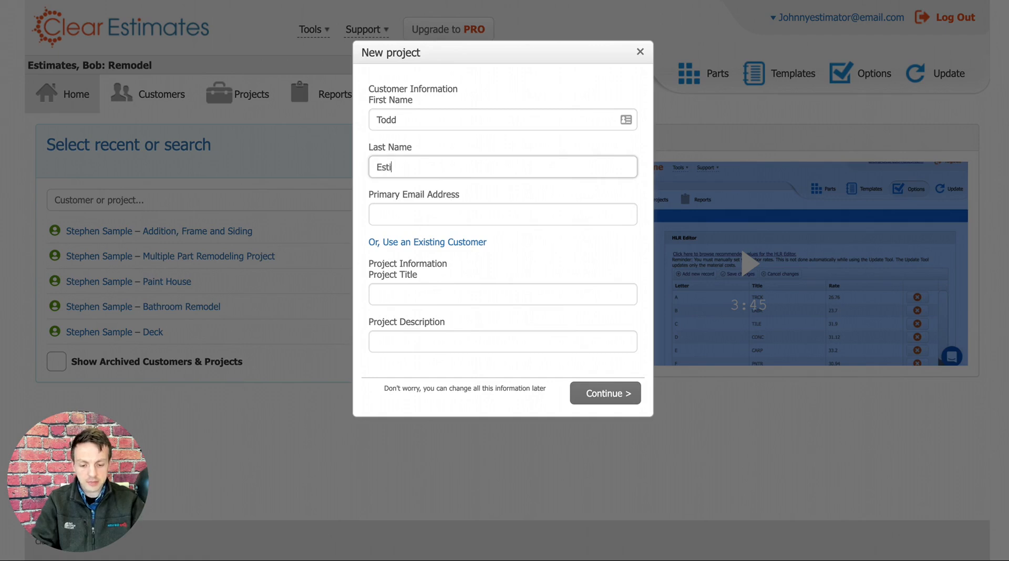
{"action": "key", "text": "BackSpace"}
{"action": "key", "text": "BackSpace"}
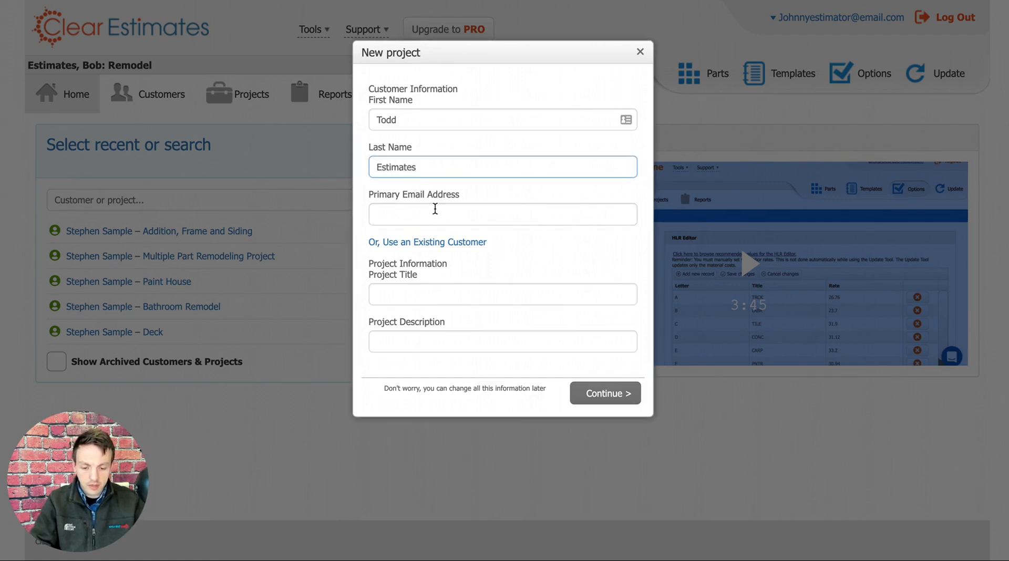
{"action": "left_click", "coordinate": [406, 215]}
{"action": "type", "text": "email@newem"}
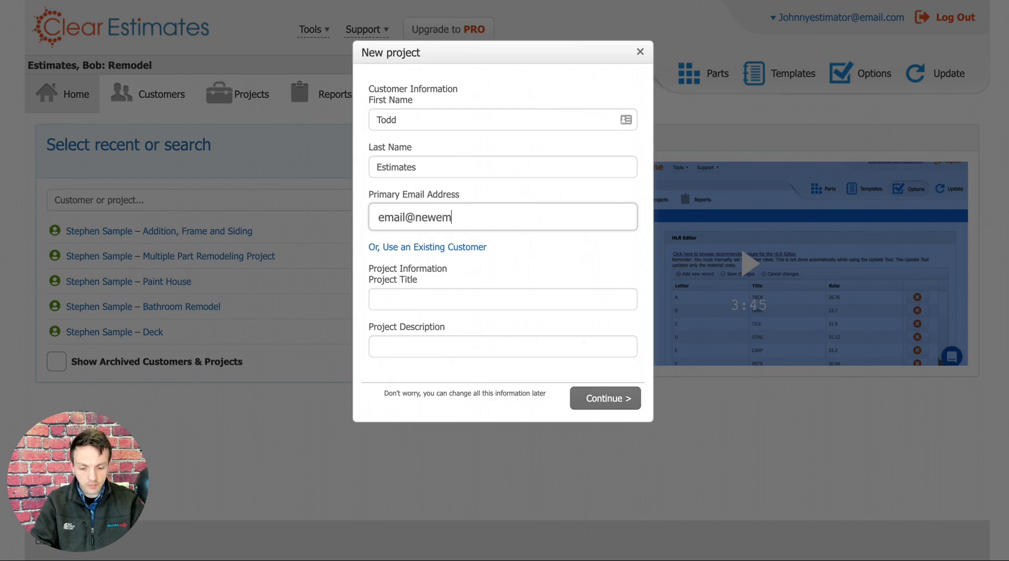
{"action": "type", "text": "ail.comm"}
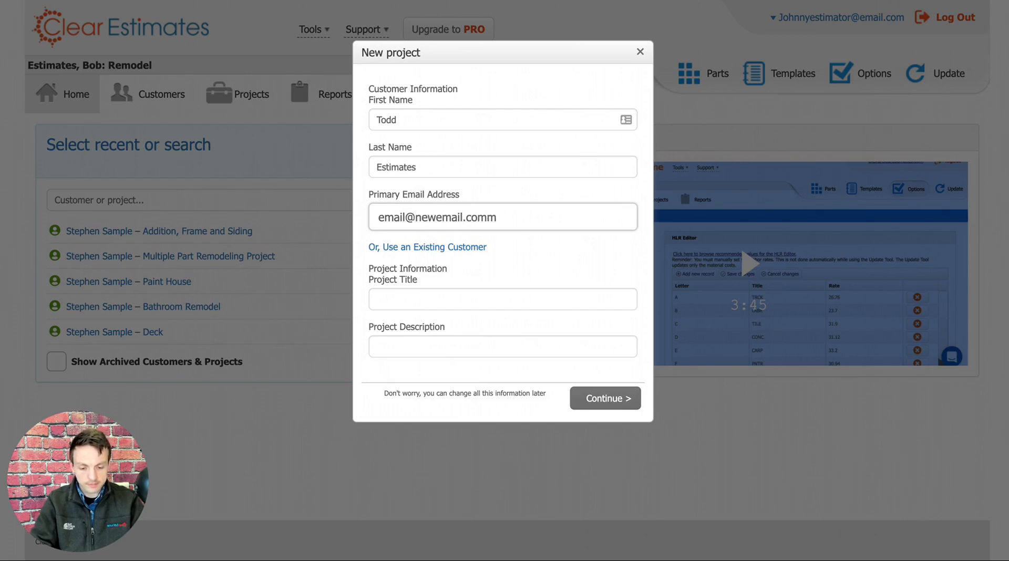
Title the project "Bathroom remodel", describe it as "Bathroom Remodel", and continue to the project components question.
{"action": "left_click", "coordinate": [418, 304]}
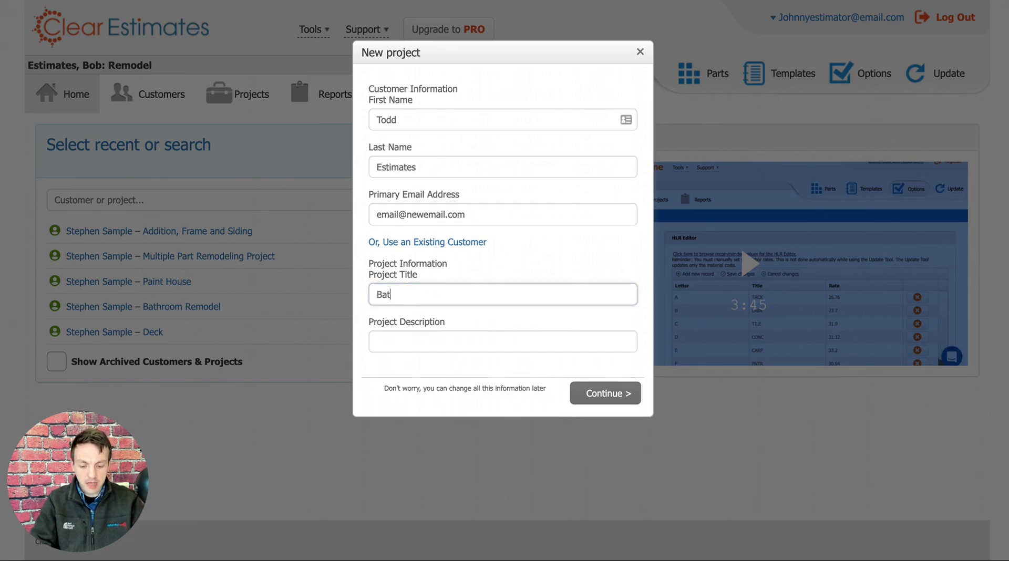
{"action": "type", "text": "Bathrooom remodel"}
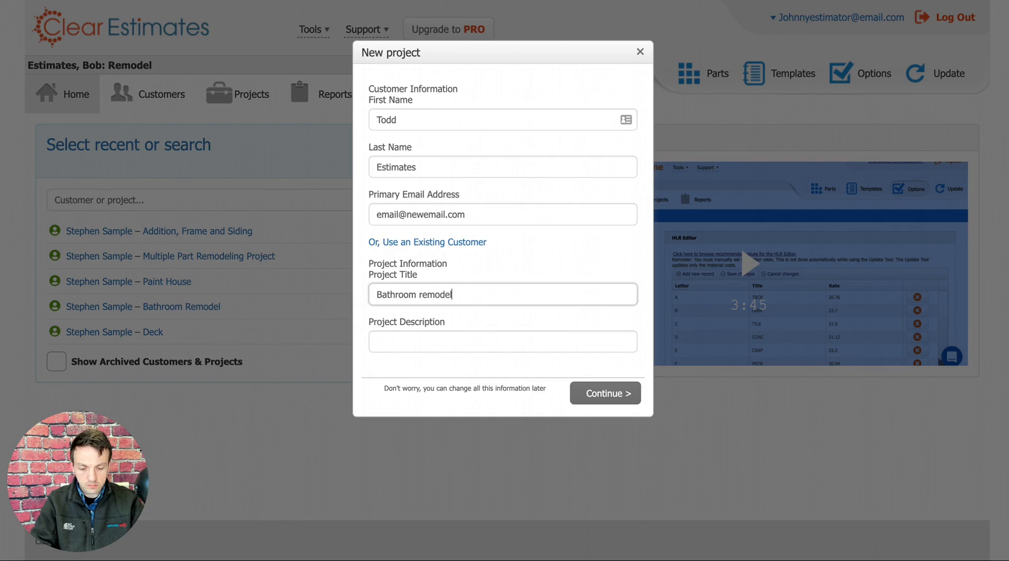
{"action": "left_click", "coordinate": [453, 345]}
{"action": "type", "text": "Bathroom Remodel"}
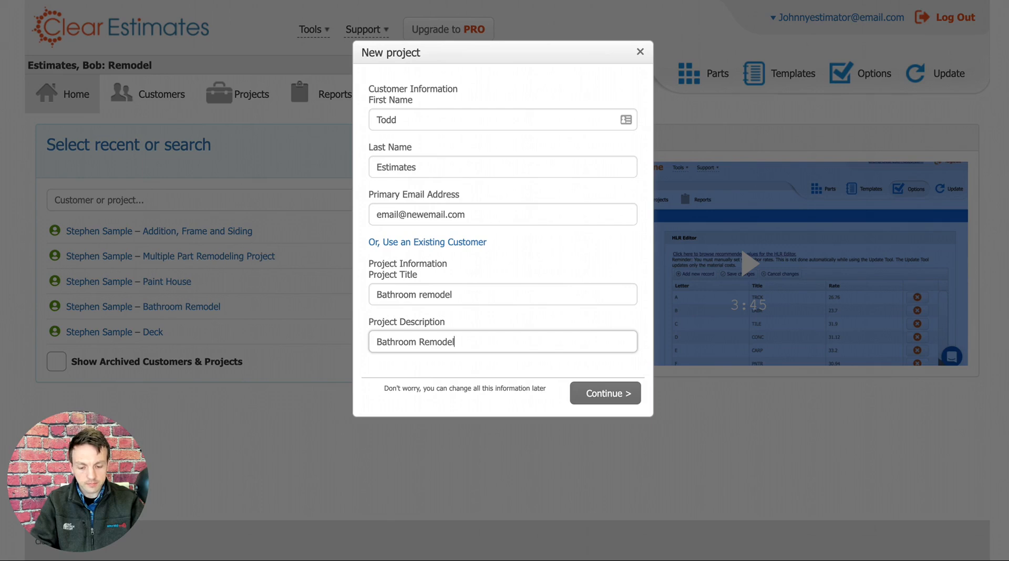
{"action": "left_click", "coordinate": [607, 394]}
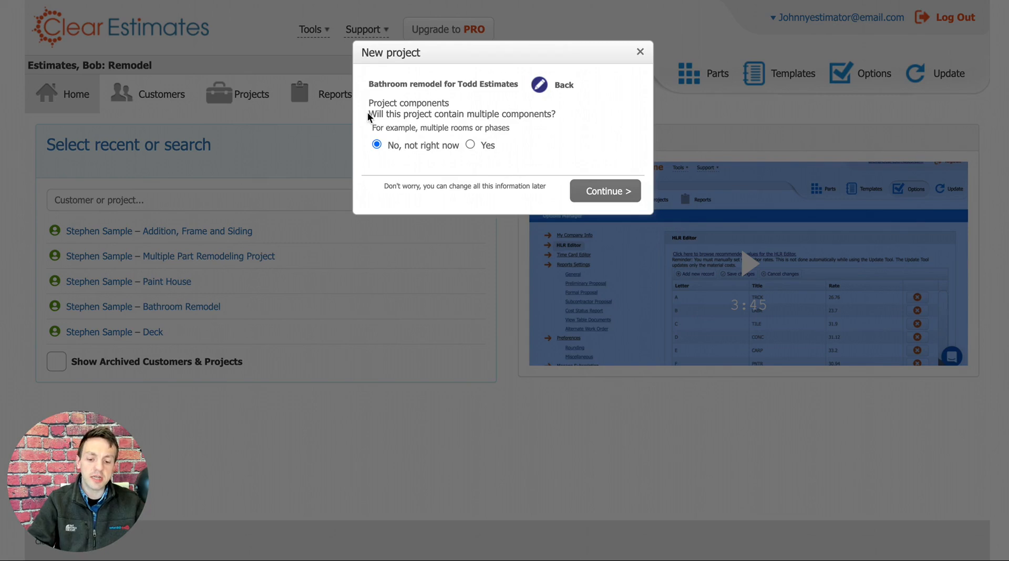
Answer the multiple components question with "No, not right now" and create the project.
{"action": "left_click_drag", "start_coordinate": [370, 113], "coordinate": [553, 116]}
{"action": "left_click", "coordinate": [569, 117]}
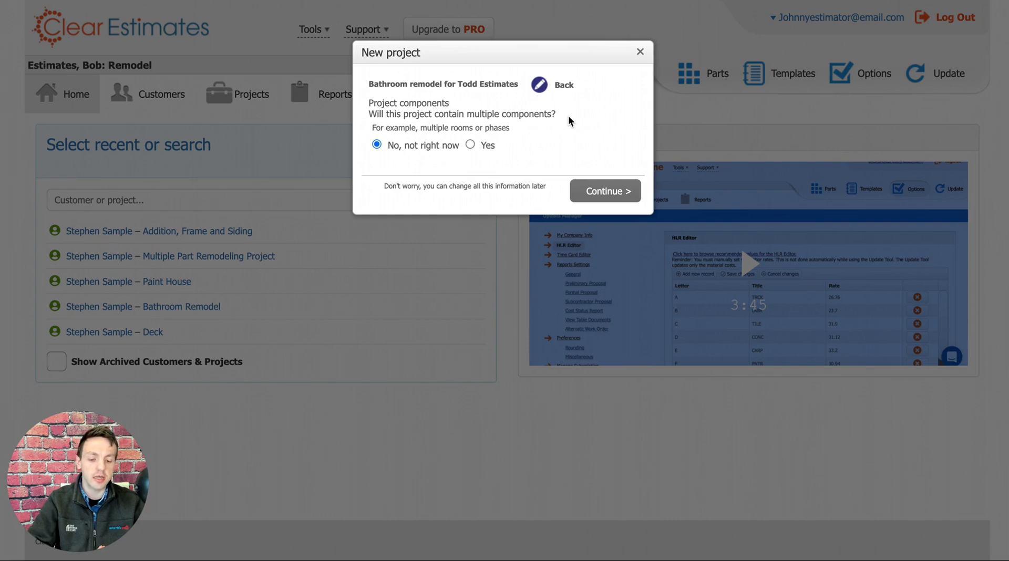
{"action": "left_click", "coordinate": [471, 145]}
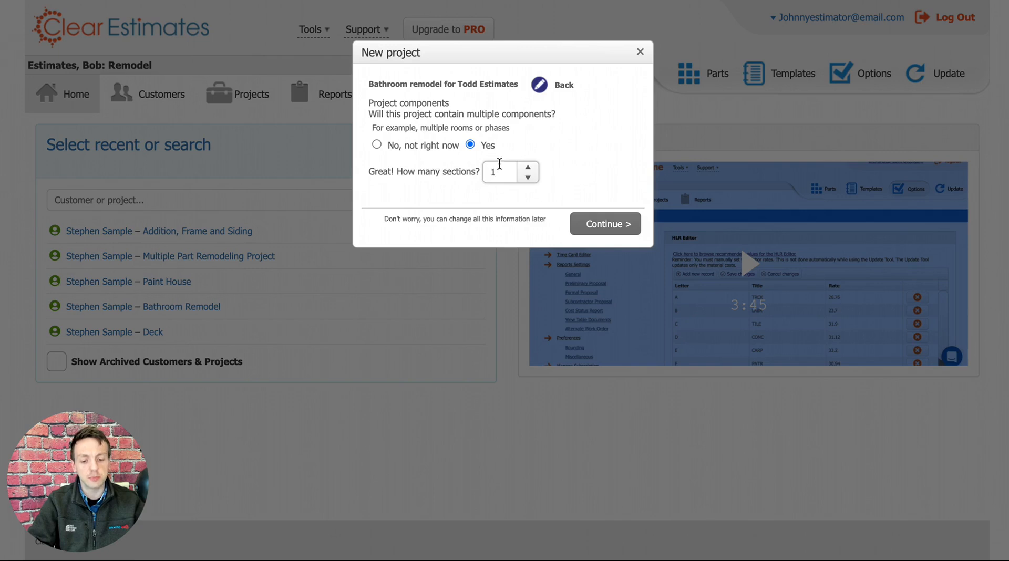
{"action": "left_click", "coordinate": [377, 144]}
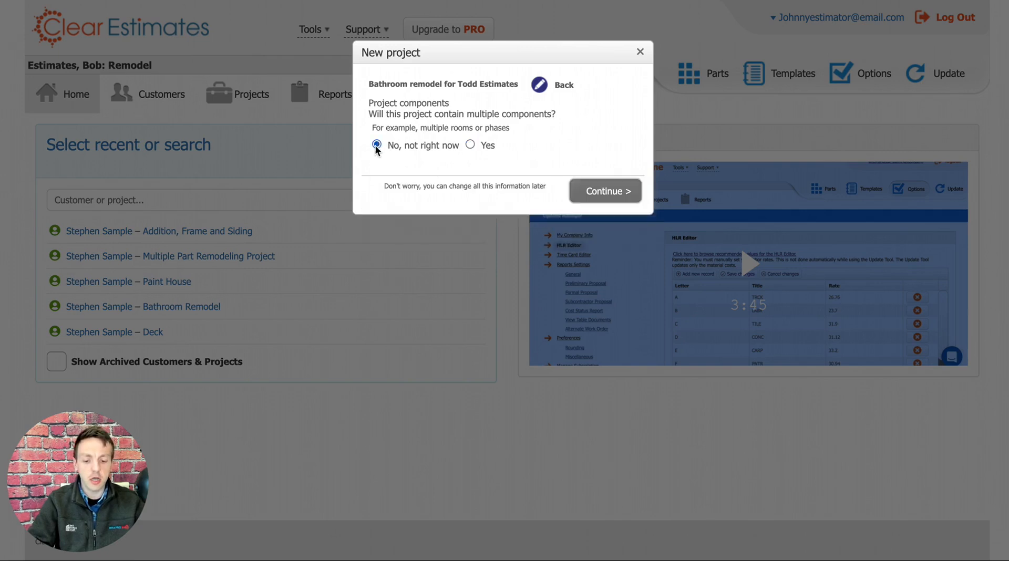
{"action": "left_click", "coordinate": [602, 192]}
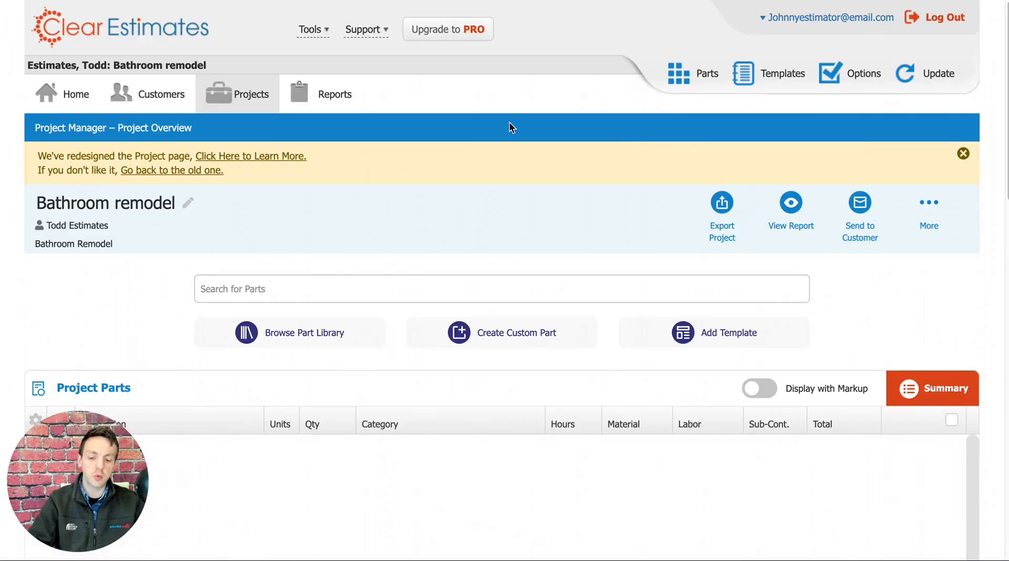
Examine the project overview page, including its report and export actions, part-adding options and Project Parts table.
{"action": "scroll", "coordinate": [502, 156], "scroll_direction": "down", "scroll_amount": 3}
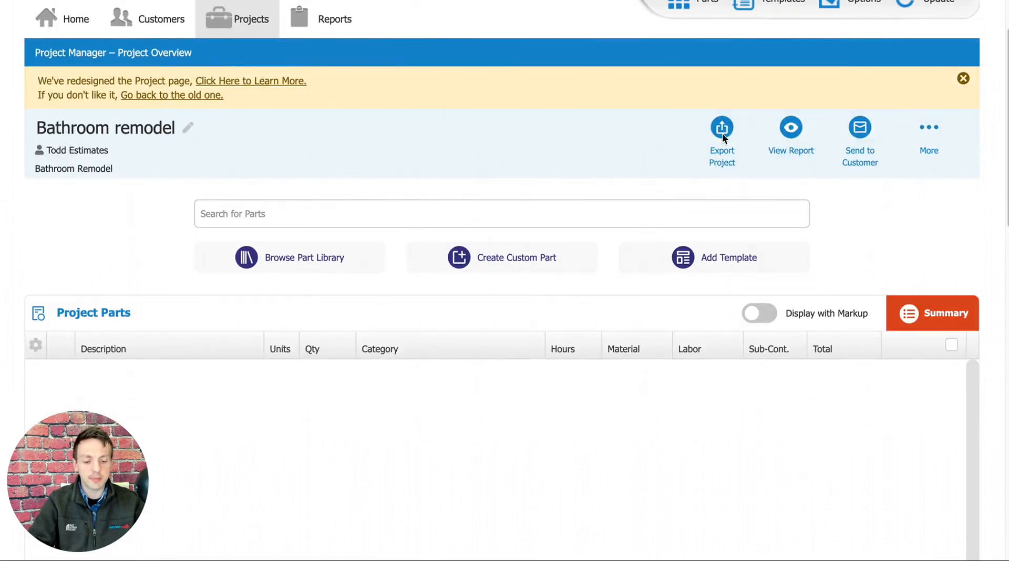
{"action": "scroll", "coordinate": [354, 167], "scroll_direction": "up", "scroll_amount": 1}
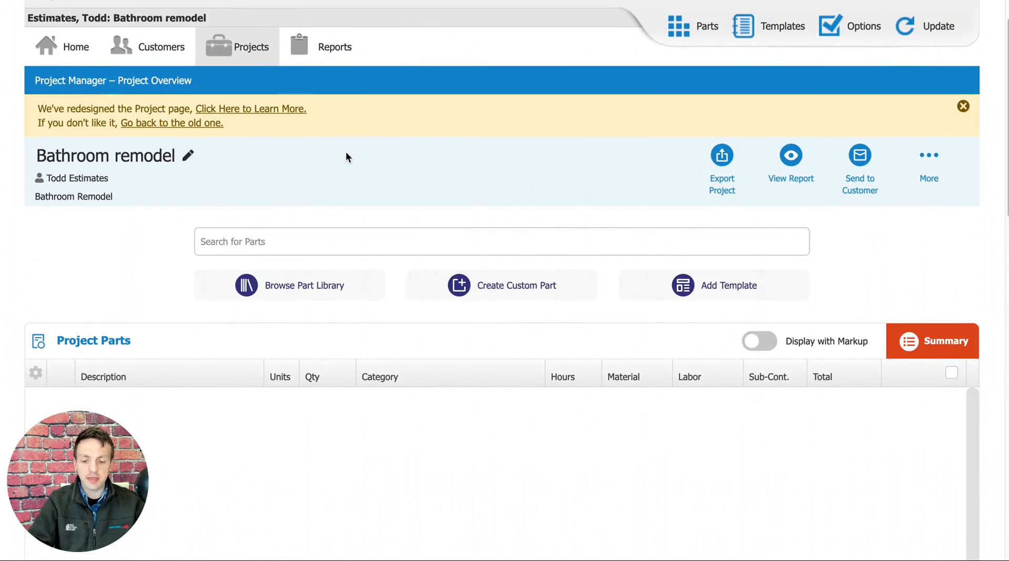
{"action": "scroll", "coordinate": [341, 158], "scroll_direction": "up", "scroll_amount": 1}
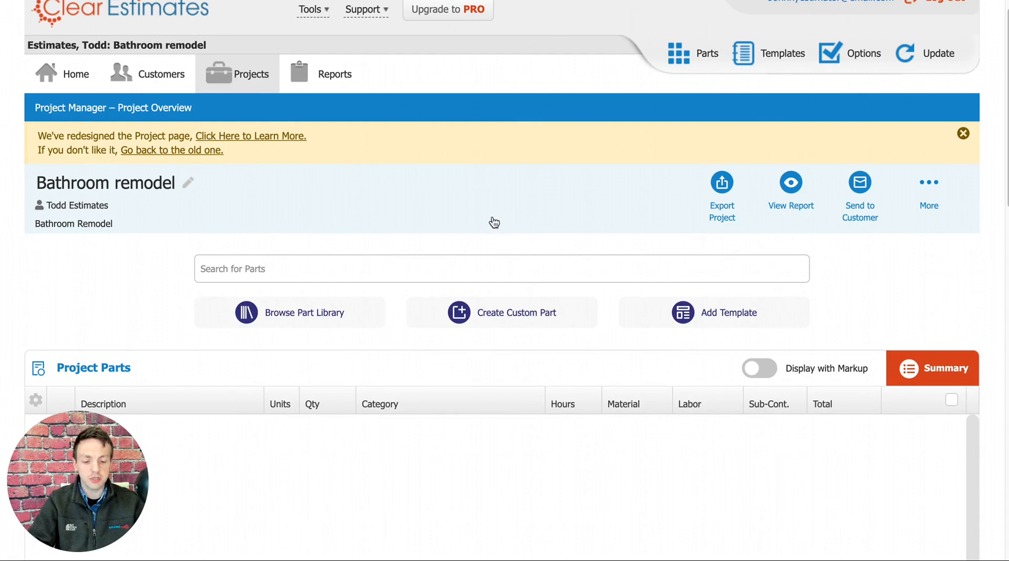
{"action": "scroll", "coordinate": [573, 212], "scroll_direction": "down", "scroll_amount": 1}
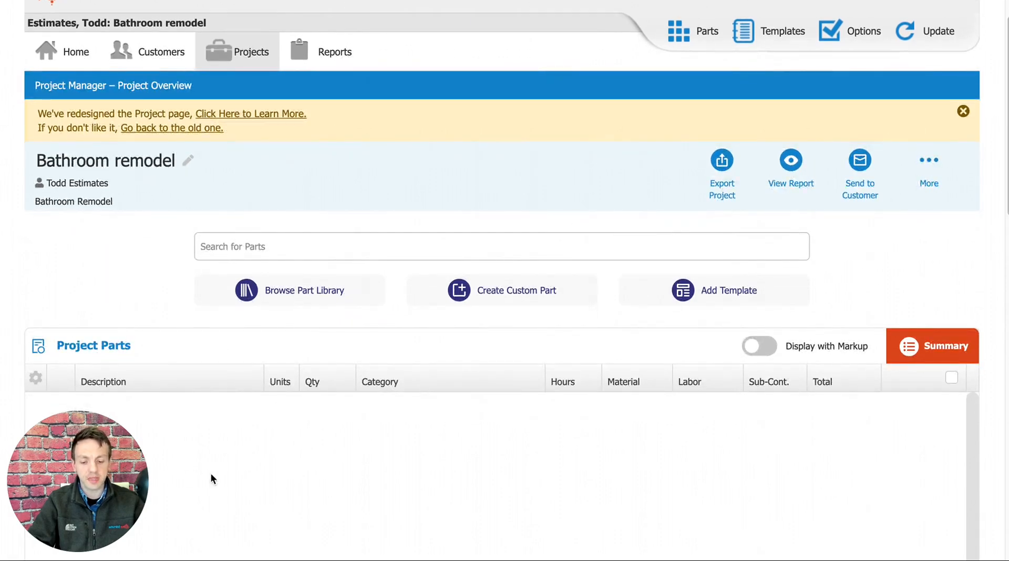
{"action": "scroll", "coordinate": [725, 477], "scroll_direction": "down", "scroll_amount": 1}
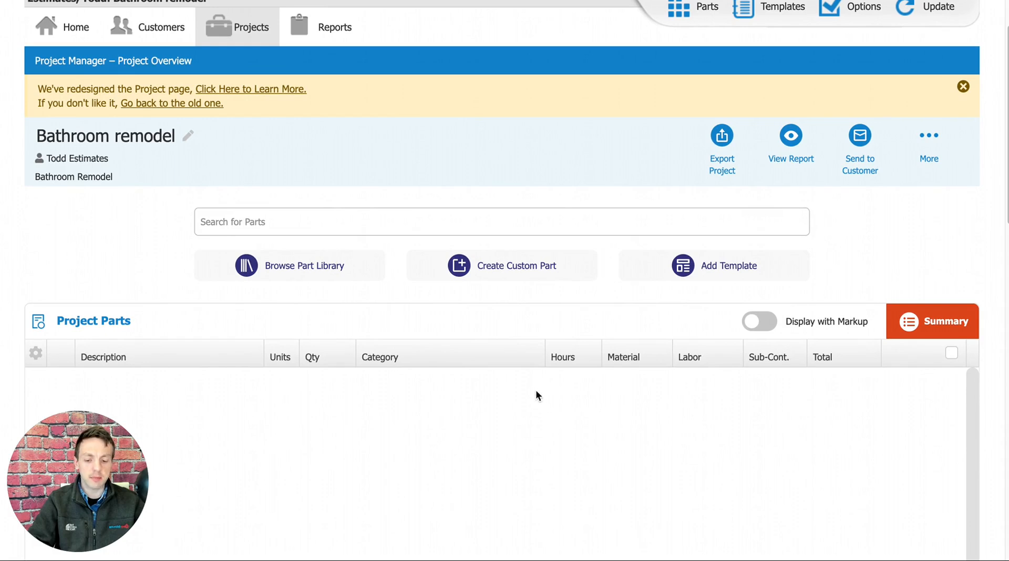
{"action": "scroll", "coordinate": [644, 394], "scroll_direction": "down", "scroll_amount": 1}
{"action": "scroll", "coordinate": [640, 390], "scroll_direction": "down", "scroll_amount": 3}
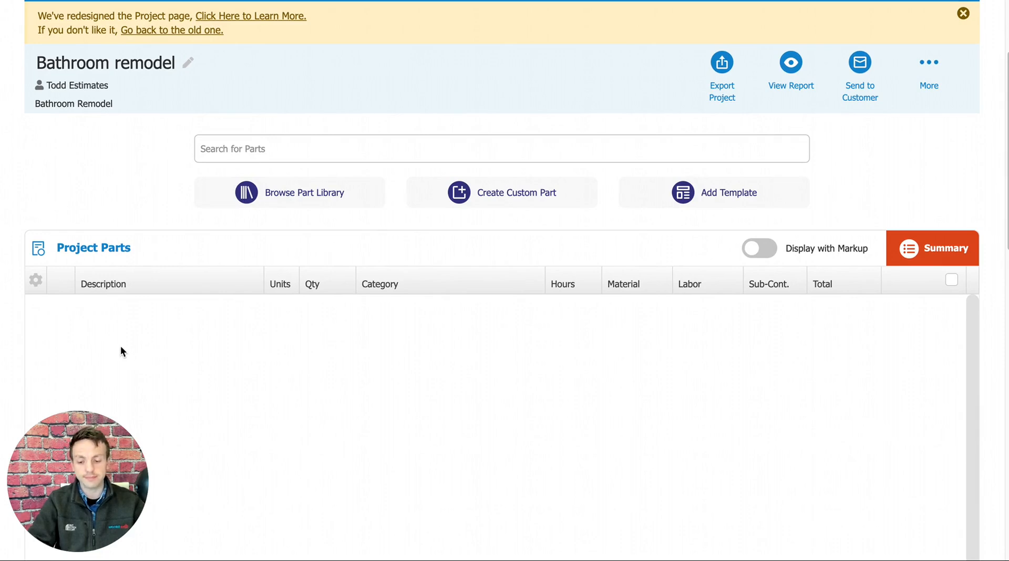
{"action": "scroll", "coordinate": [471, 378], "scroll_direction": "up", "scroll_amount": 3}
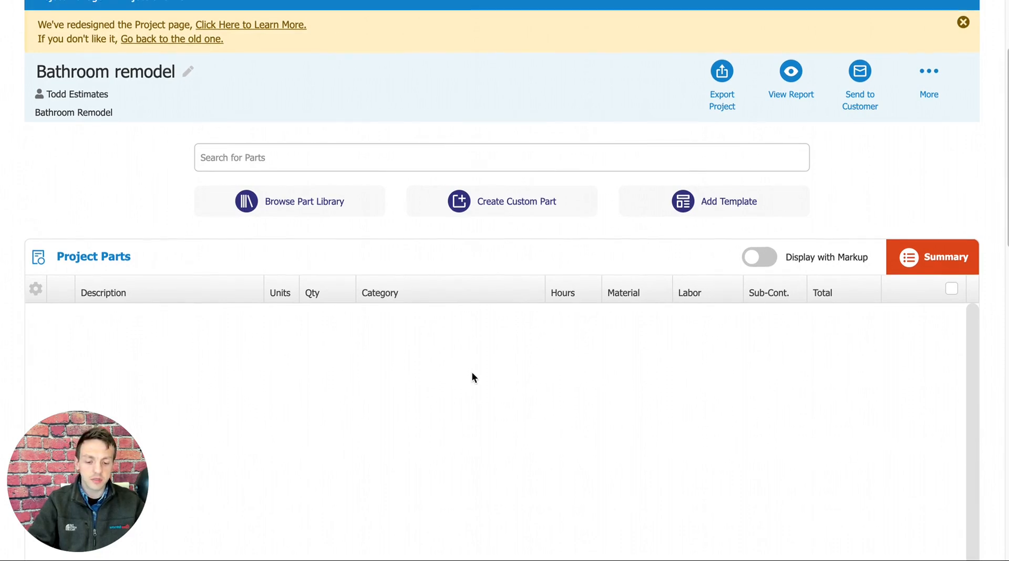
{"action": "scroll", "coordinate": [467, 403], "scroll_direction": "down", "scroll_amount": 1}
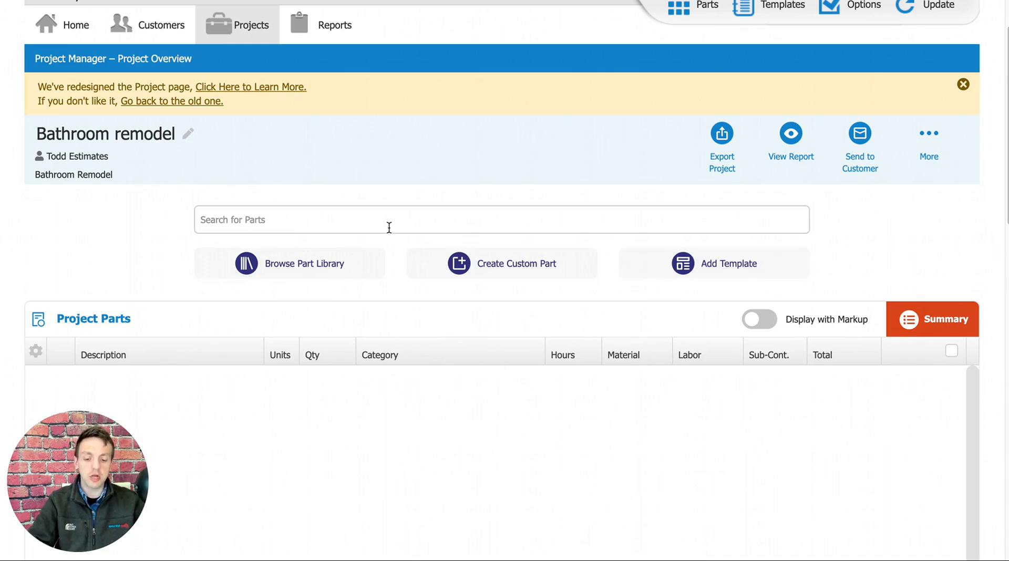
Search the parts for "drywall" and look through the matching part descriptions.
{"action": "left_click", "coordinate": [321, 223]}
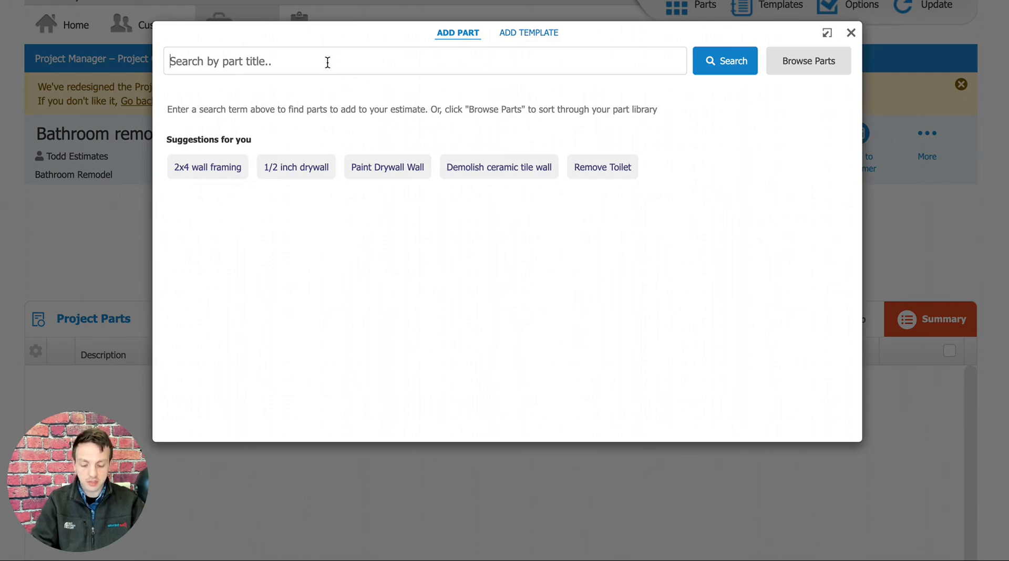
{"action": "type", "text": "drywall"}
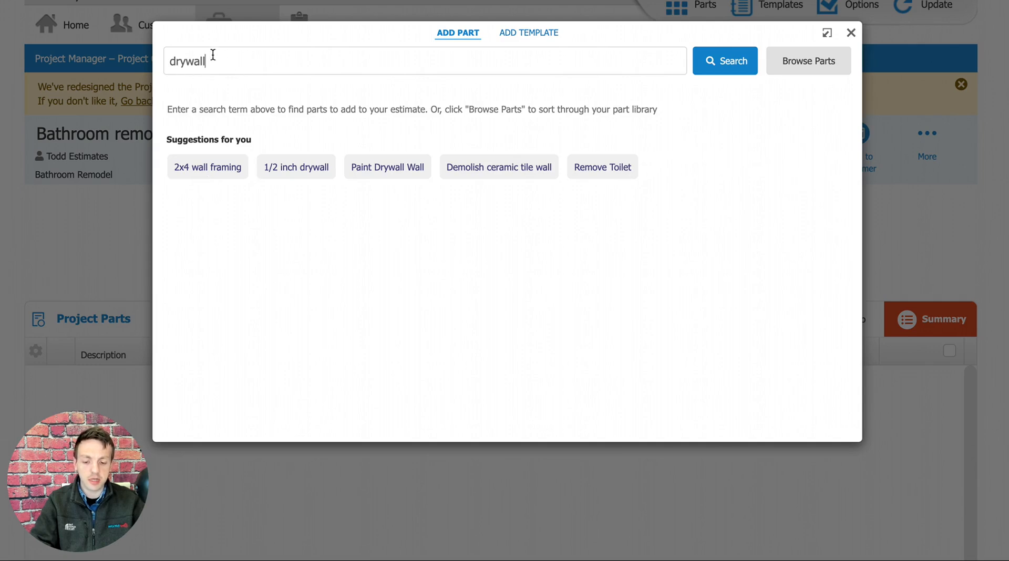
{"action": "key", "text": "Return"}
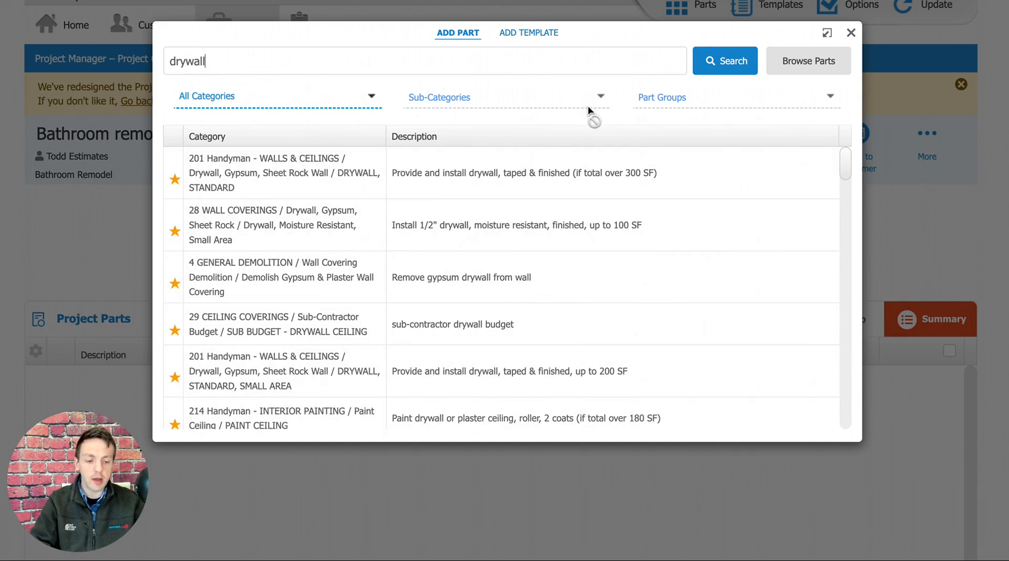
{"action": "left_click", "coordinate": [846, 165]}
{"action": "left_click_drag", "start_coordinate": [846, 165], "coordinate": [848, 215]}
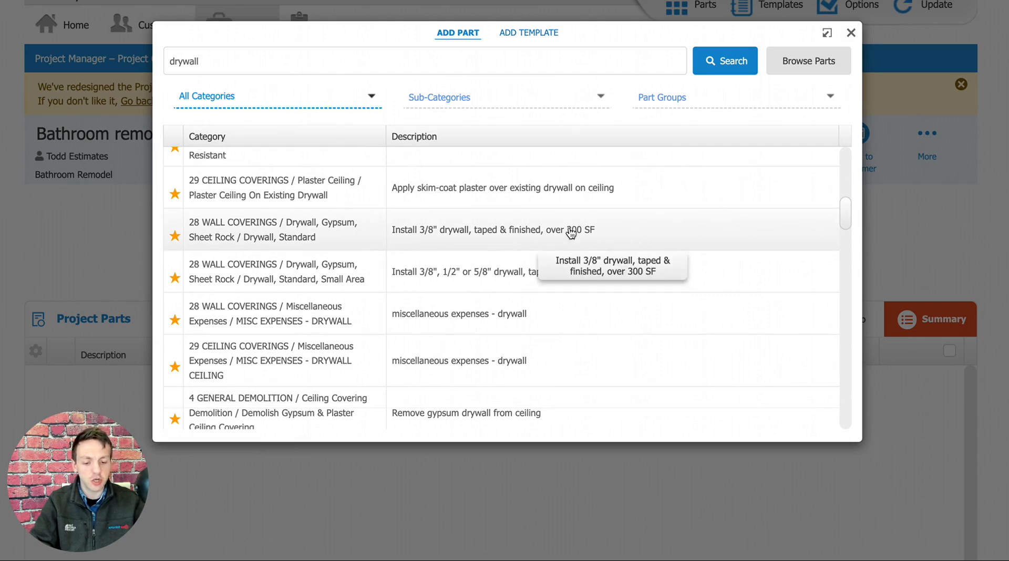
Choose the part "Install 3/8" drywall, taped & finished, over 300 SF" and set its quantity to 80 square feet.
{"action": "left_click", "coordinate": [486, 237]}
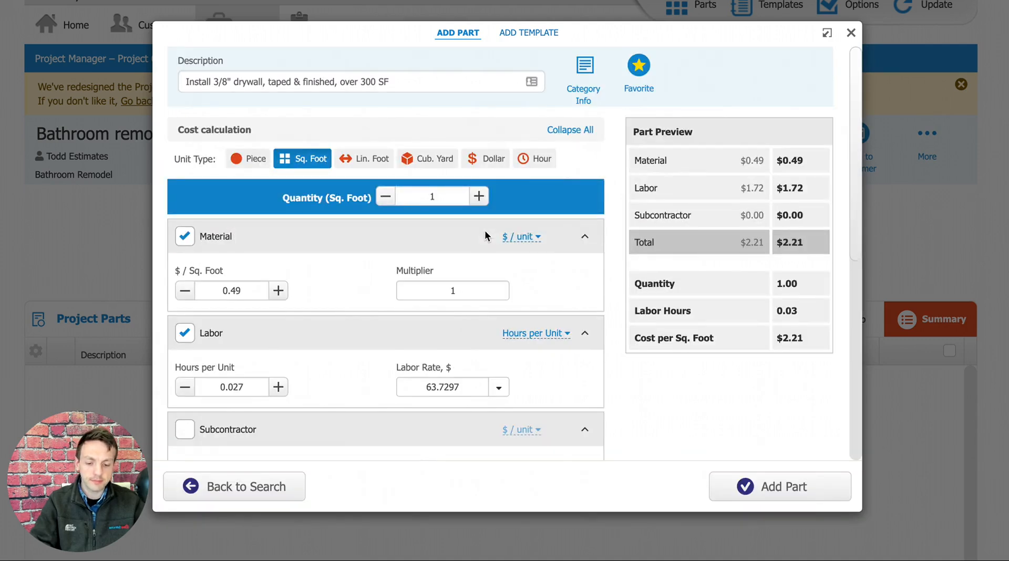
{"action": "double_click", "coordinate": [419, 196]}
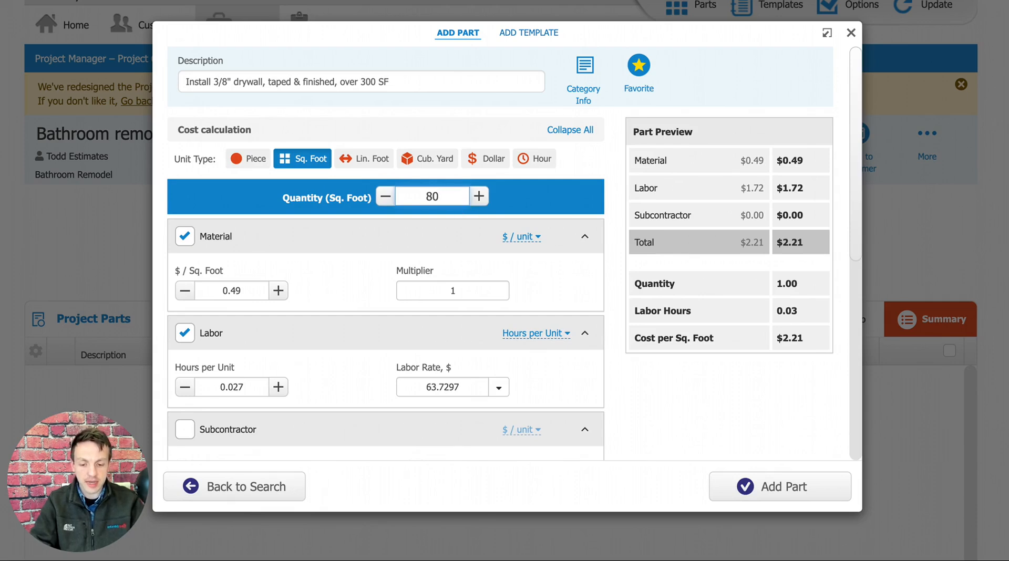
{"action": "left_click", "coordinate": [546, 210]}
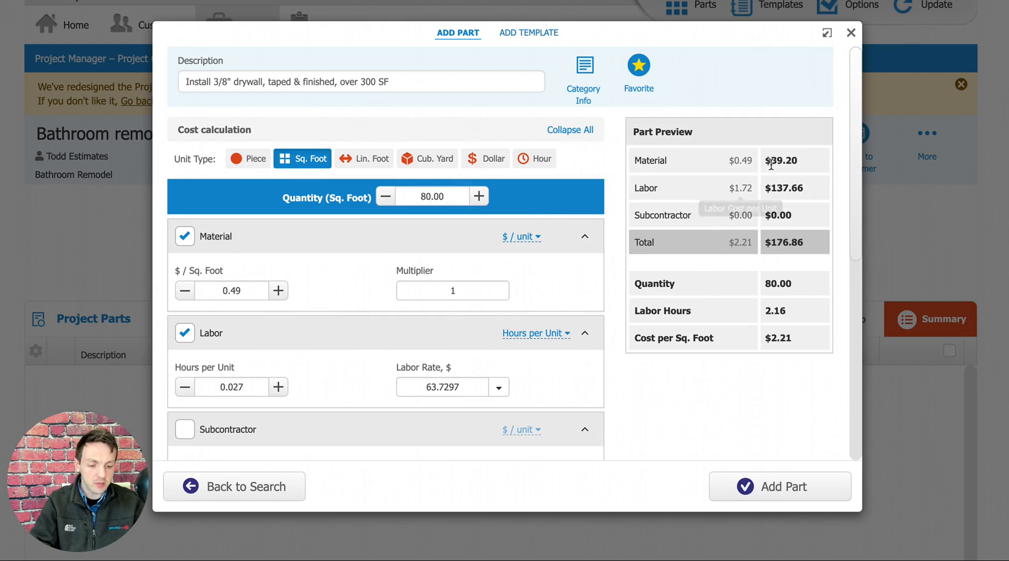
Check the labor cost in the part preview and add the 3/8" drywall part to the project.
{"action": "left_click_drag", "start_coordinate": [807, 163], "coordinate": [769, 197]}
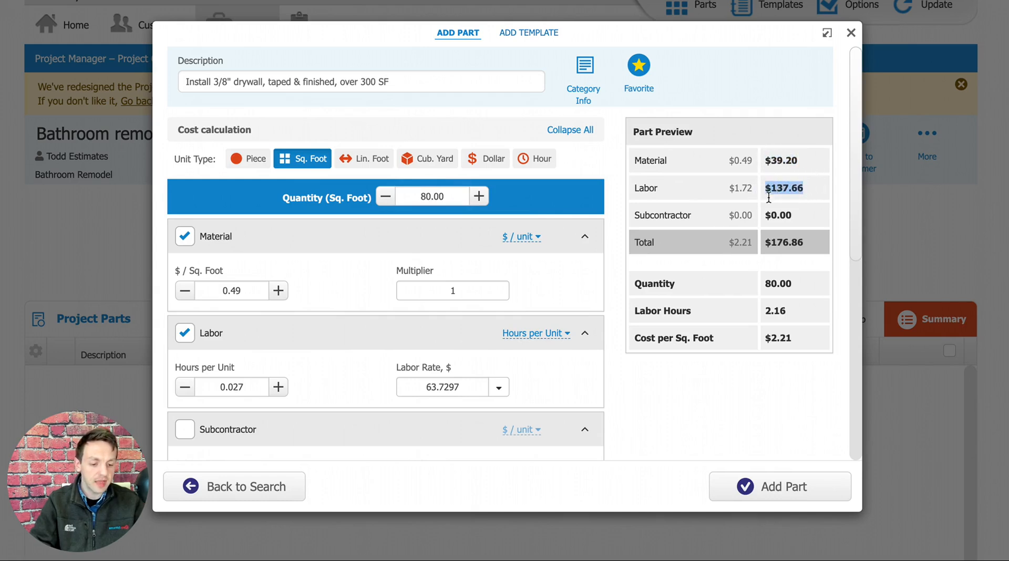
{"action": "left_click", "coordinate": [781, 489]}
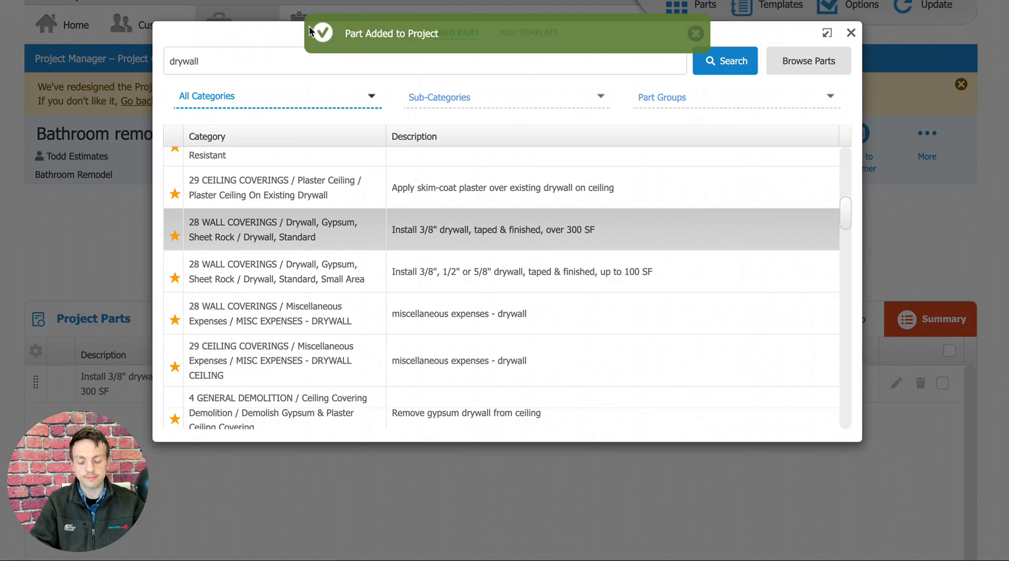
Limit the drywall part search to the category 28 WALL COVERINGS and look through the matching parts.
{"action": "left_click", "coordinate": [345, 62]}
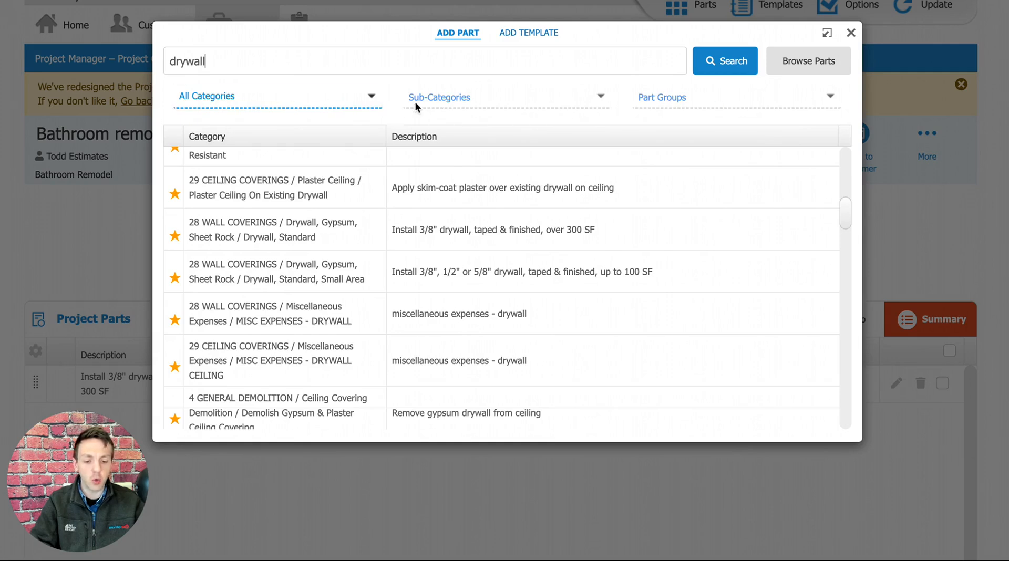
{"action": "left_click", "coordinate": [371, 97]}
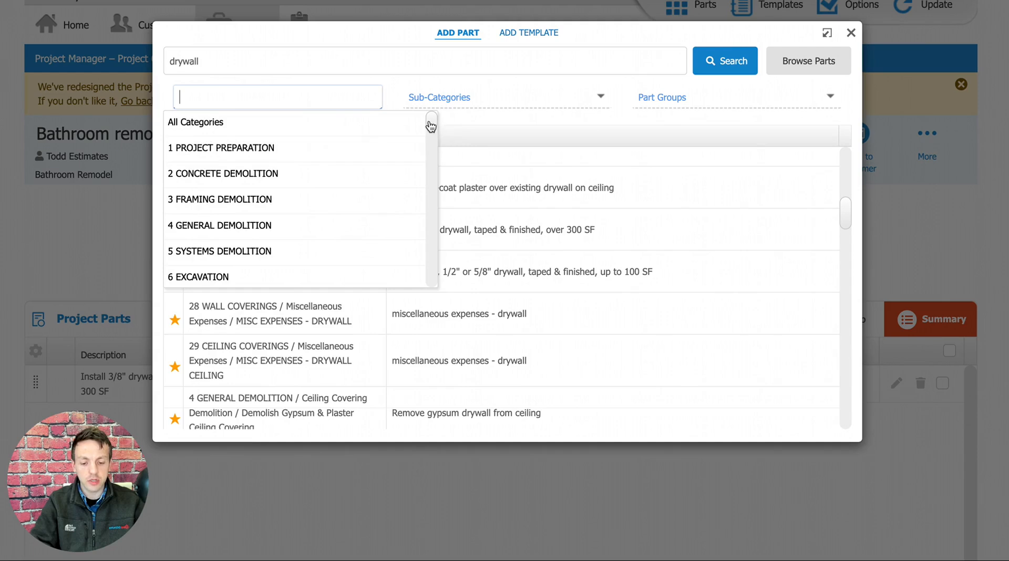
{"action": "mouse_move", "coordinate": [432, 126]}
{"action": "left_mouse_down"}
{"action": "mouse_move", "coordinate": [423, 190]}
{"action": "mouse_move", "coordinate": [421, 151]}
{"action": "mouse_move", "coordinate": [436, 116]}
{"action": "left_mouse_up"}
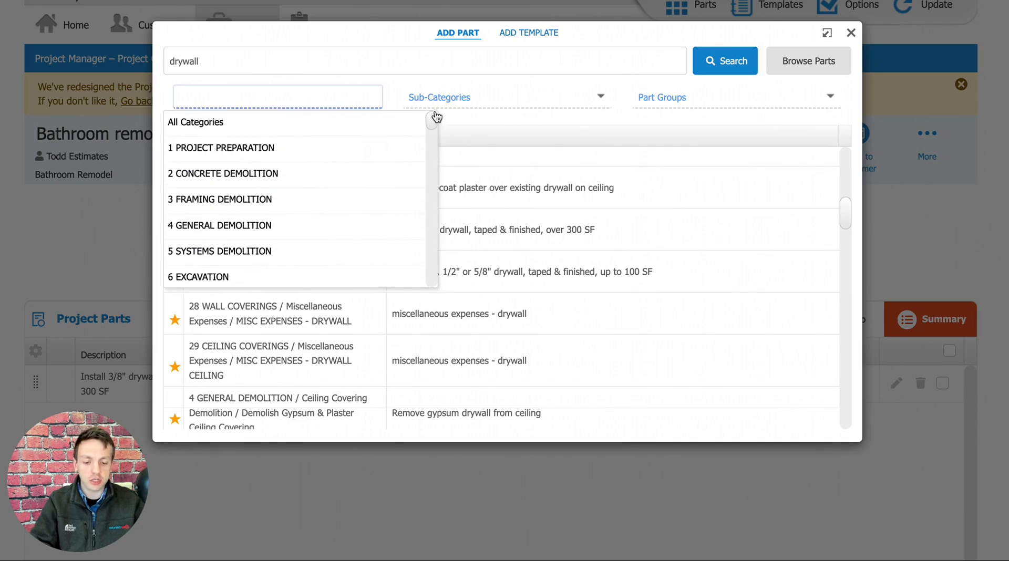
{"action": "left_click", "coordinate": [462, 124]}
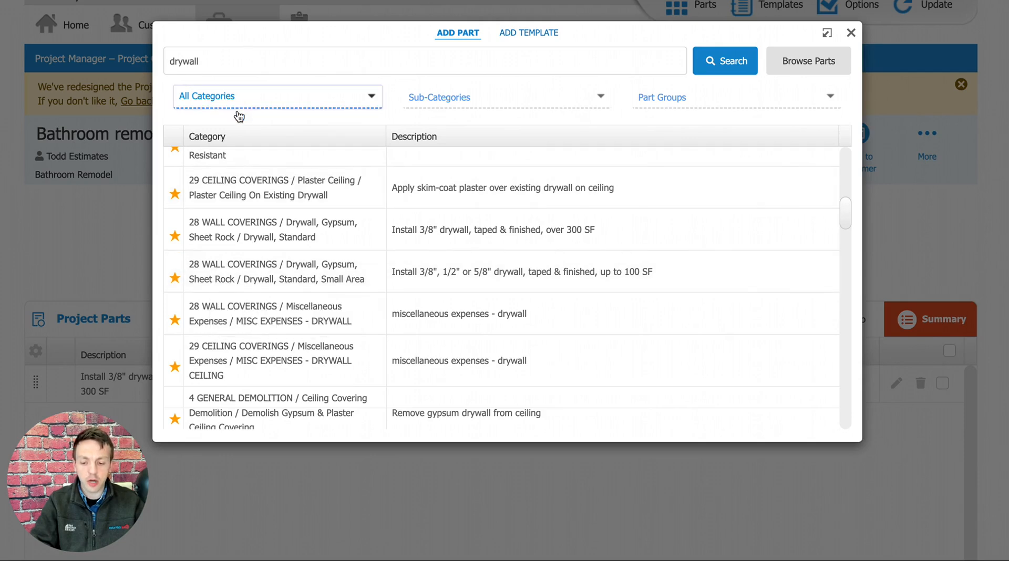
{"action": "left_click", "coordinate": [220, 97]}
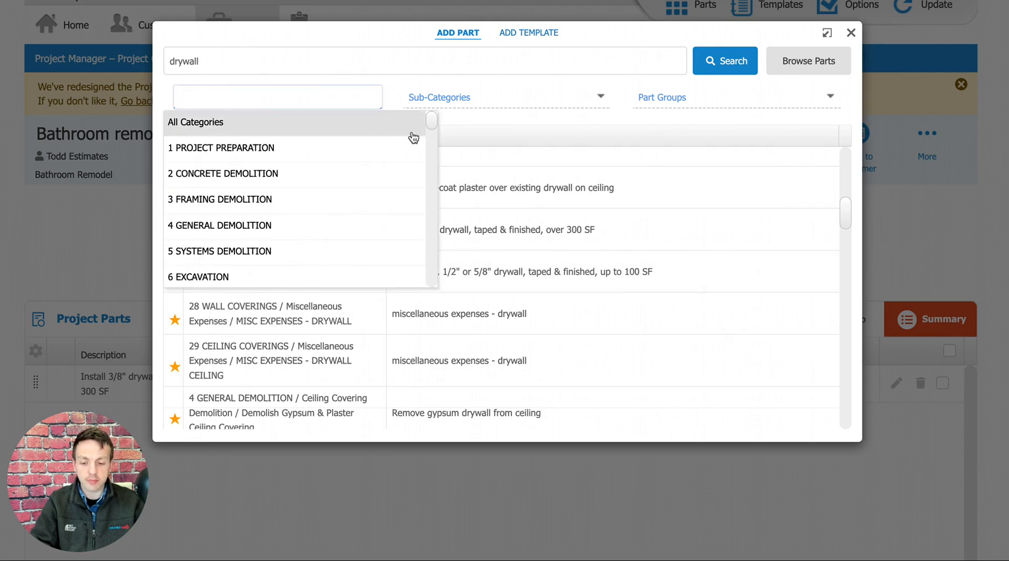
{"action": "left_click_drag", "start_coordinate": [436, 125], "coordinate": [431, 187]}
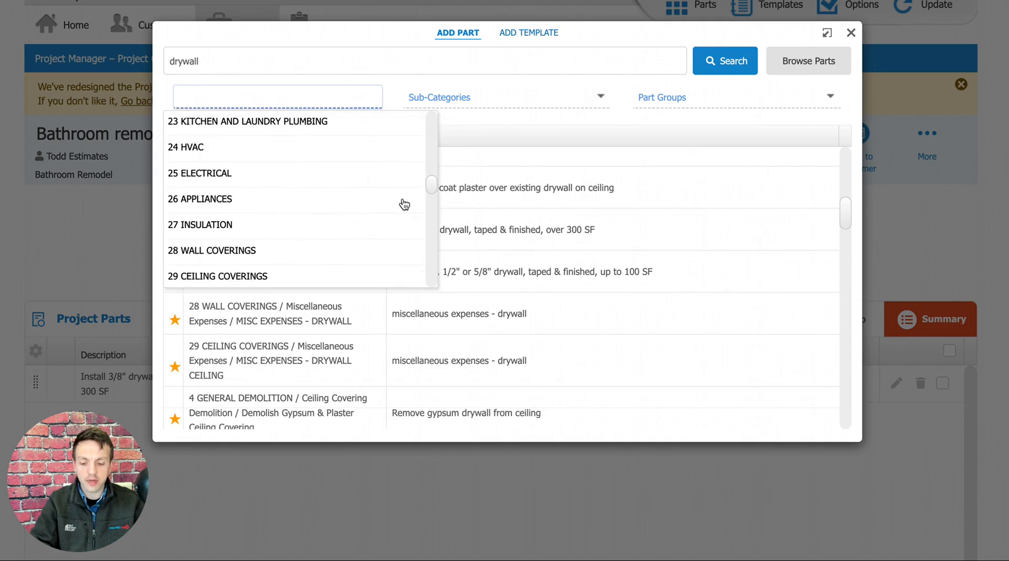
{"action": "left_click", "coordinate": [236, 251]}
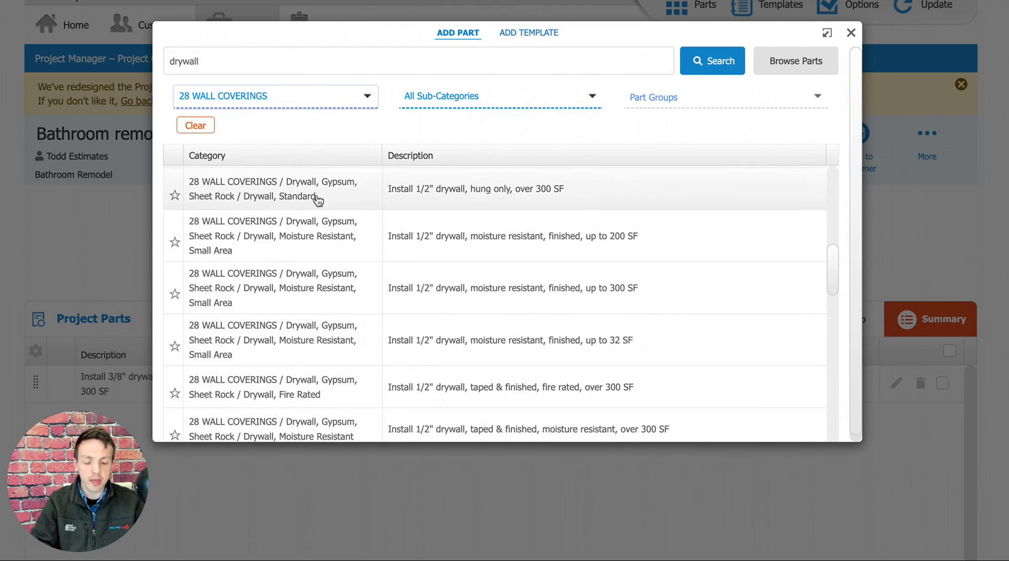
{"action": "left_click_drag", "start_coordinate": [837, 267], "coordinate": [842, 176]}
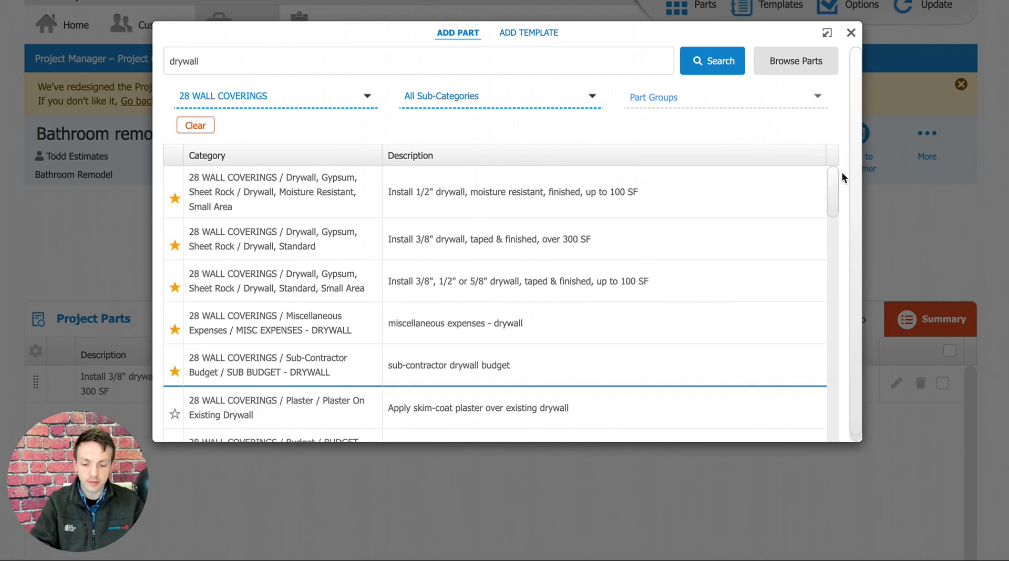
Remove the "drywall" search term and list all parts in the 28 WALL COVERINGS category.
{"action": "left_click", "coordinate": [310, 62]}
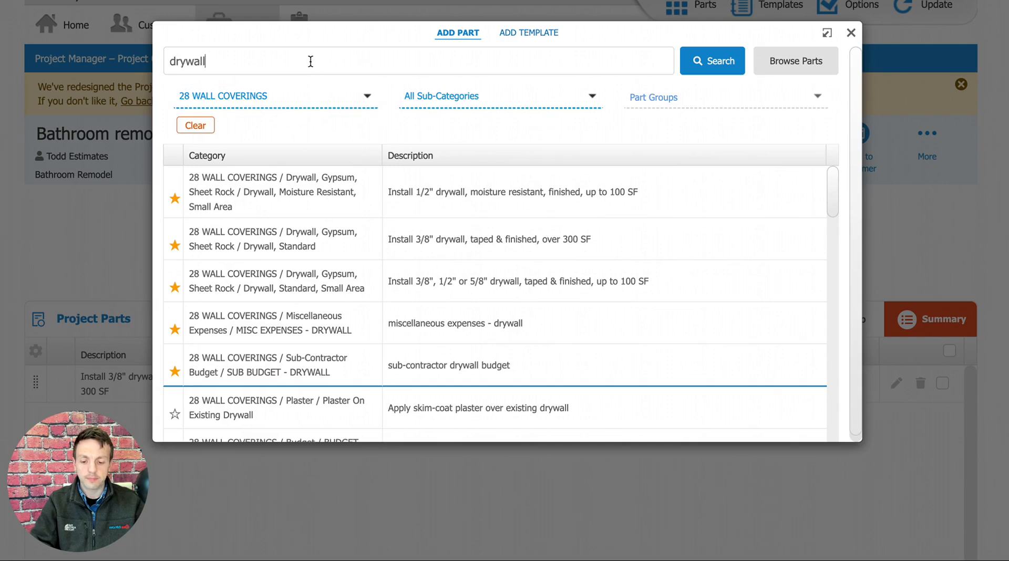
{"action": "key", "text": "ctrl+a"}
{"action": "key", "text": "BackSpace"}
{"action": "key", "text": "Return"}
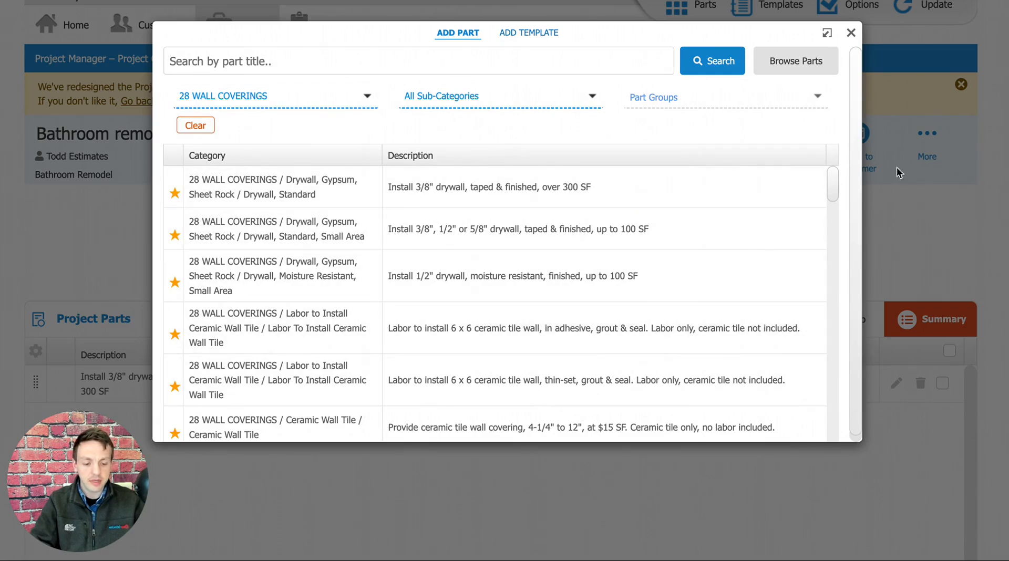
{"action": "left_click_drag", "start_coordinate": [835, 185], "coordinate": [835, 137]}
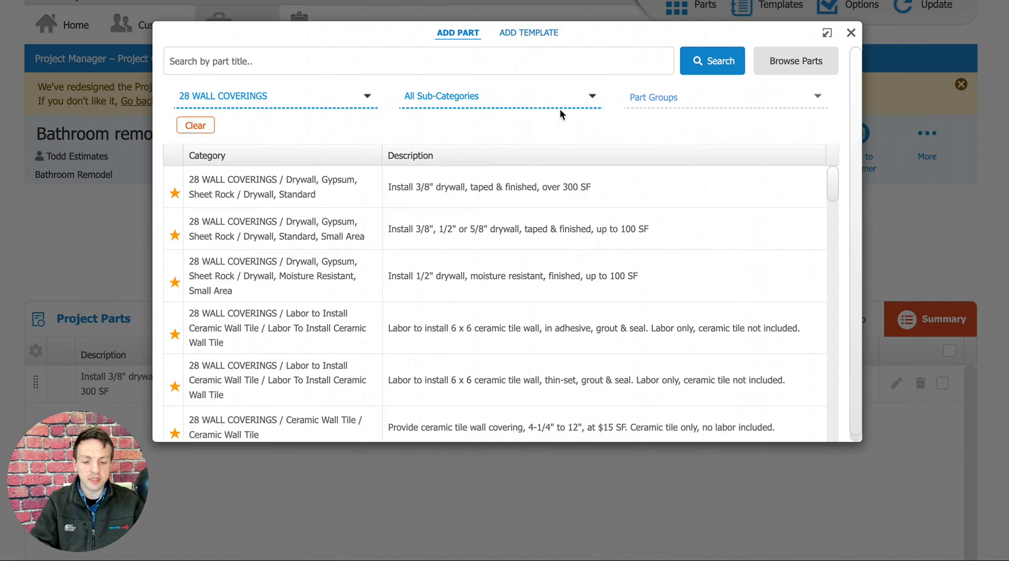
Narrow the wall coverings to the sub-category "Drywall, Gypsum, Sheet Rock" and the part group "Drywall, Moisture Resistant".
{"action": "left_click", "coordinate": [490, 95]}
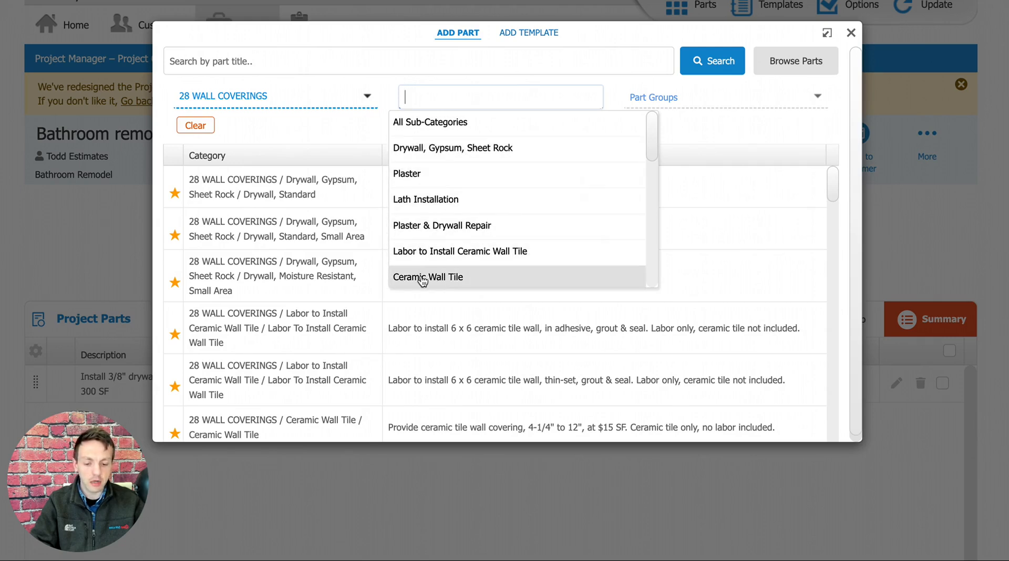
{"action": "left_click", "coordinate": [655, 150]}
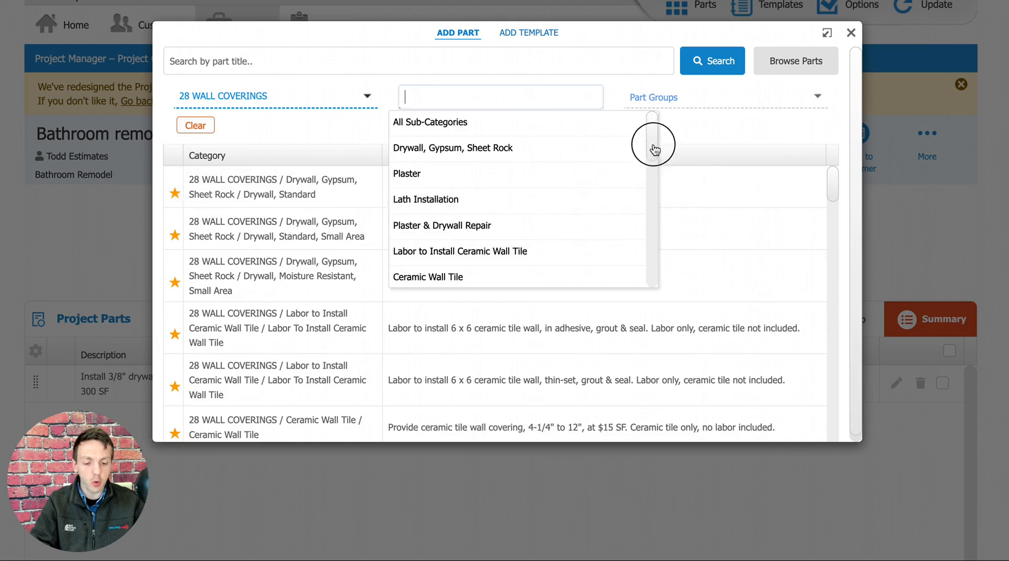
{"action": "left_click_drag", "start_coordinate": [655, 150], "coordinate": [651, 126]}
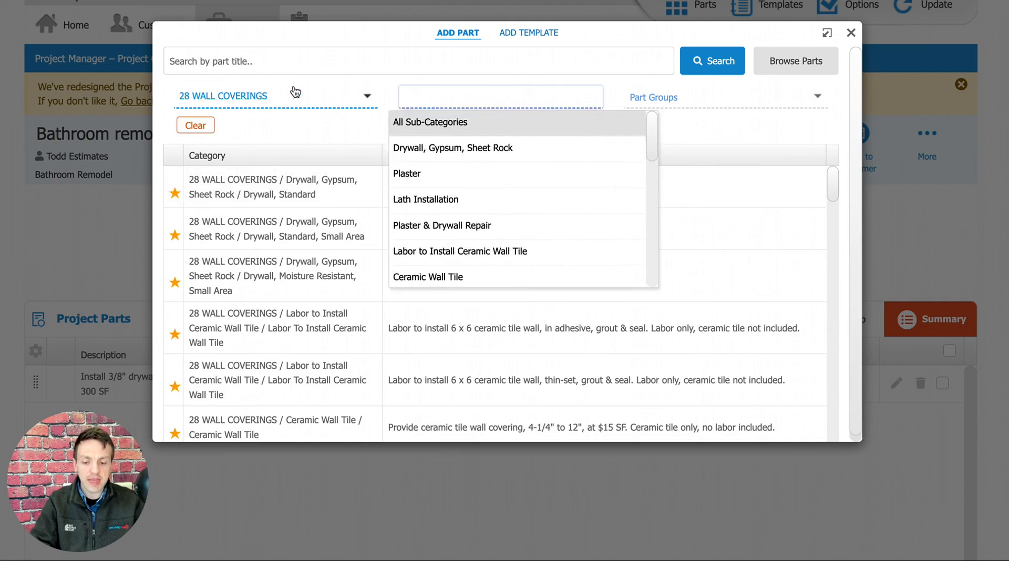
{"action": "left_click", "coordinate": [305, 134]}
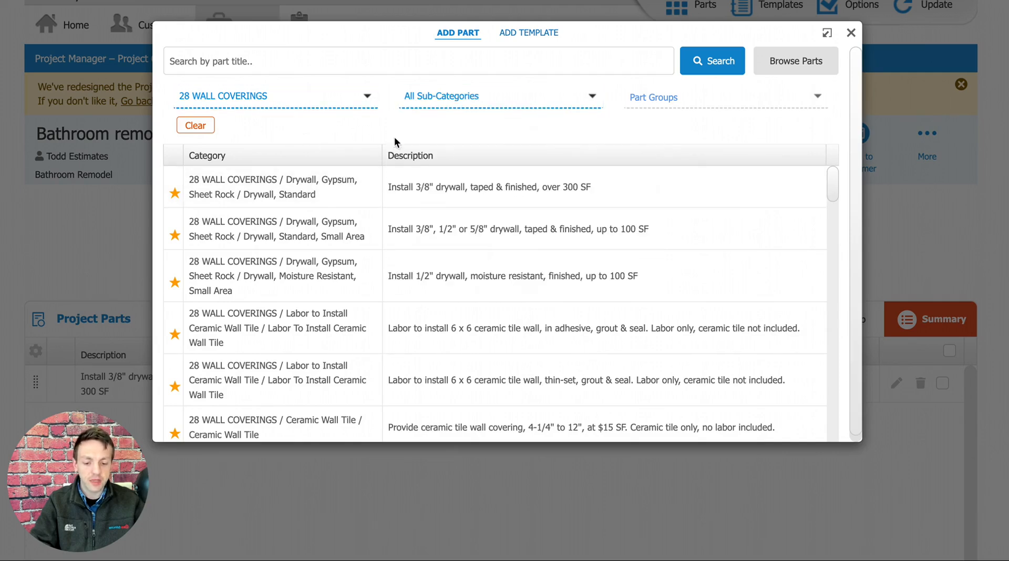
{"action": "left_click", "coordinate": [515, 106]}
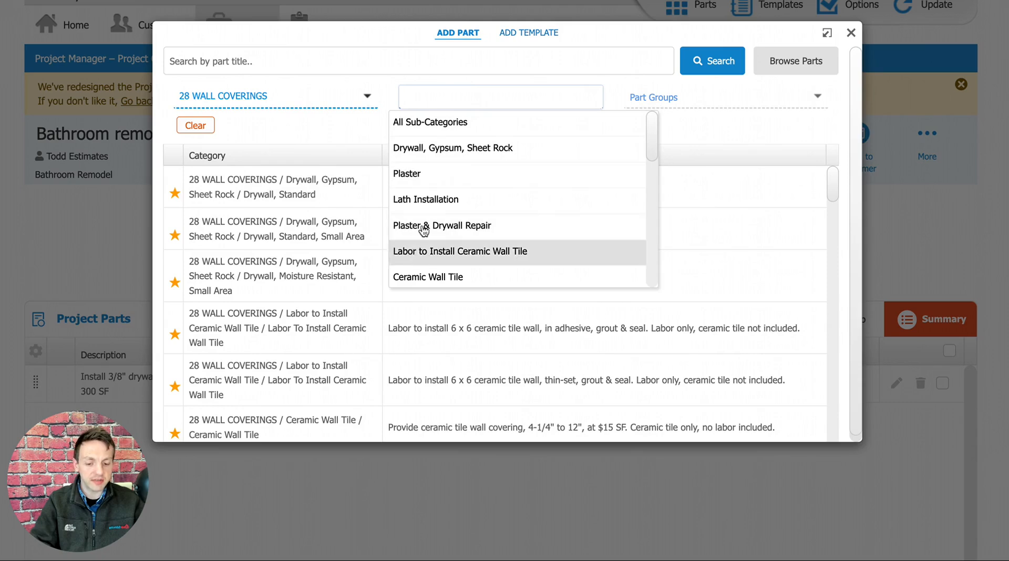
{"action": "left_click", "coordinate": [436, 149]}
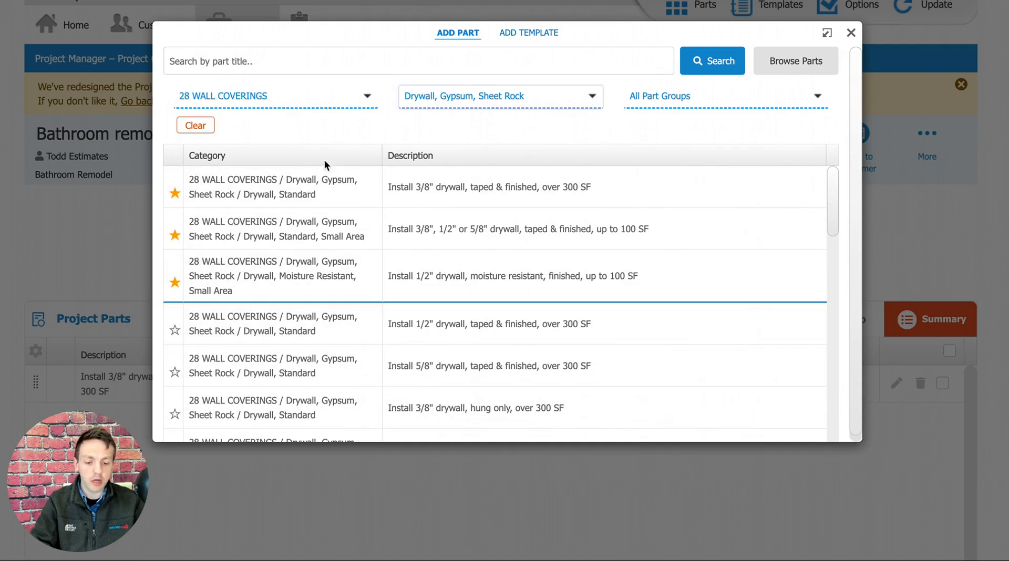
{"action": "mouse_move", "coordinate": [834, 187]}
{"action": "left_mouse_down"}
{"action": "mouse_move", "coordinate": [831, 250]}
{"action": "mouse_move", "coordinate": [831, 169]}
{"action": "left_mouse_up"}
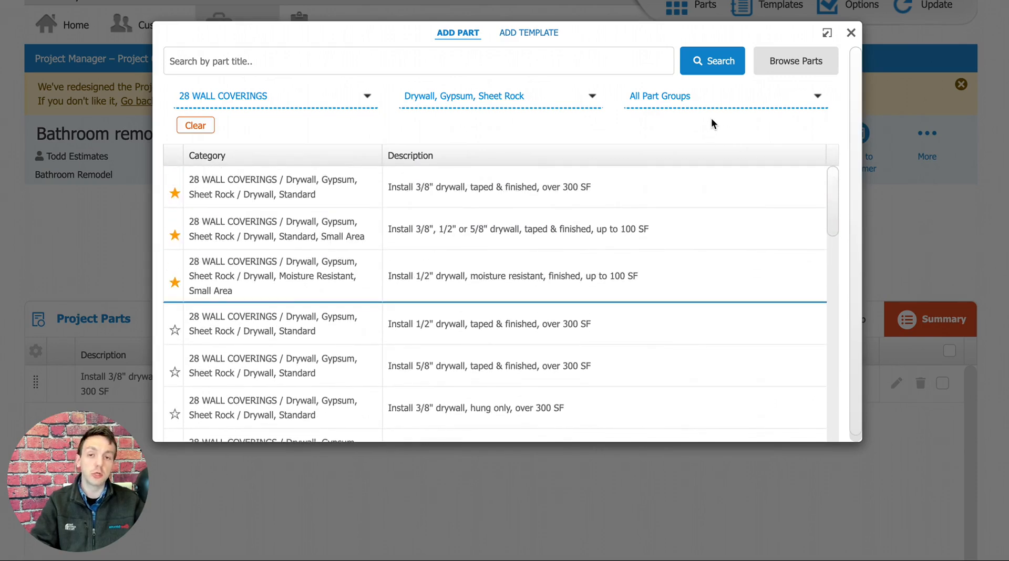
{"action": "left_click", "coordinate": [679, 96]}
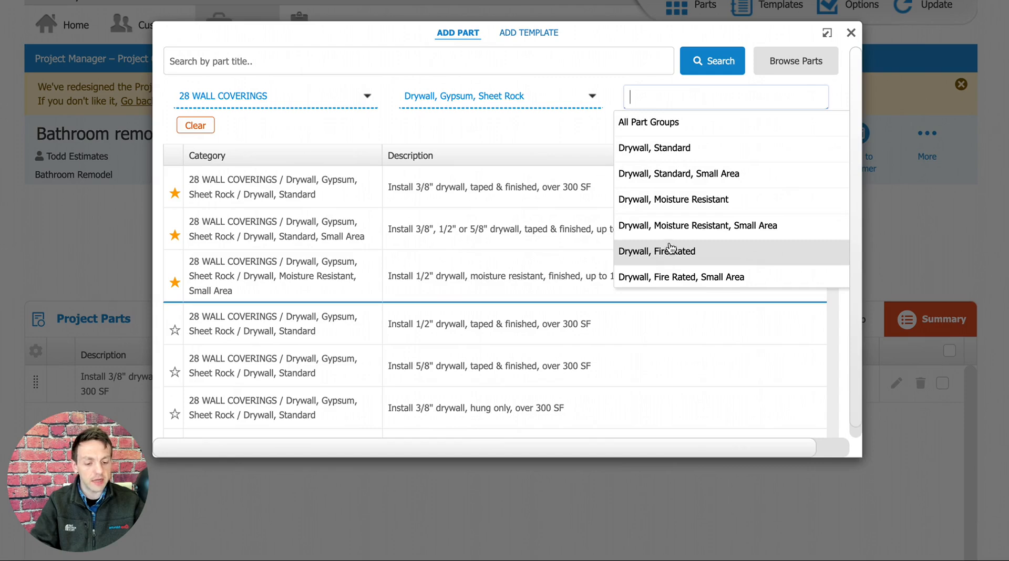
{"action": "left_click", "coordinate": [668, 210]}
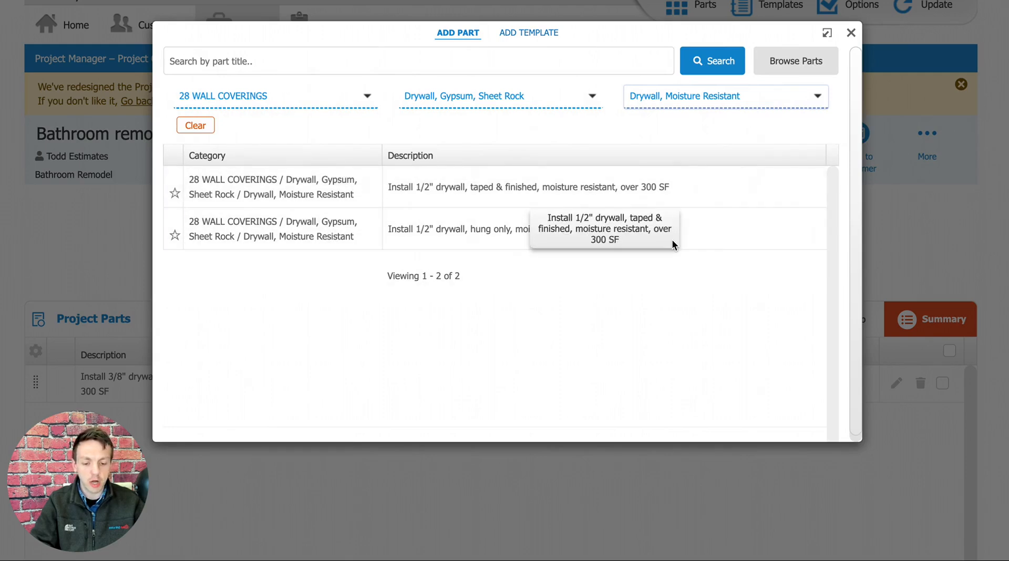
Open the part "Install 1/2" drywall, taped & finished, moisture resistant, over 300 SF" and return to the search without adding it.
{"action": "left_click", "coordinate": [443, 190]}
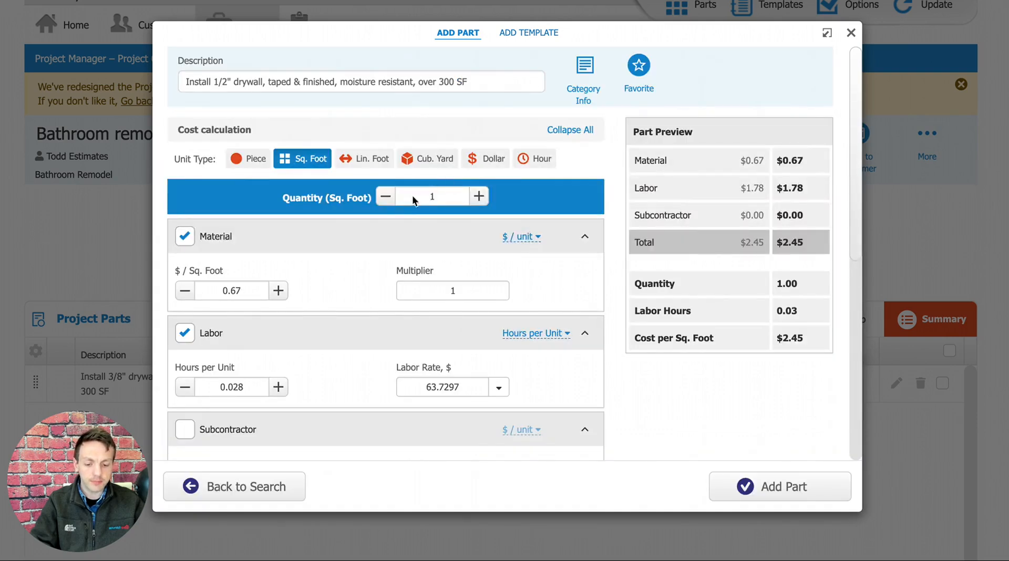
{"action": "left_click", "coordinate": [437, 196]}
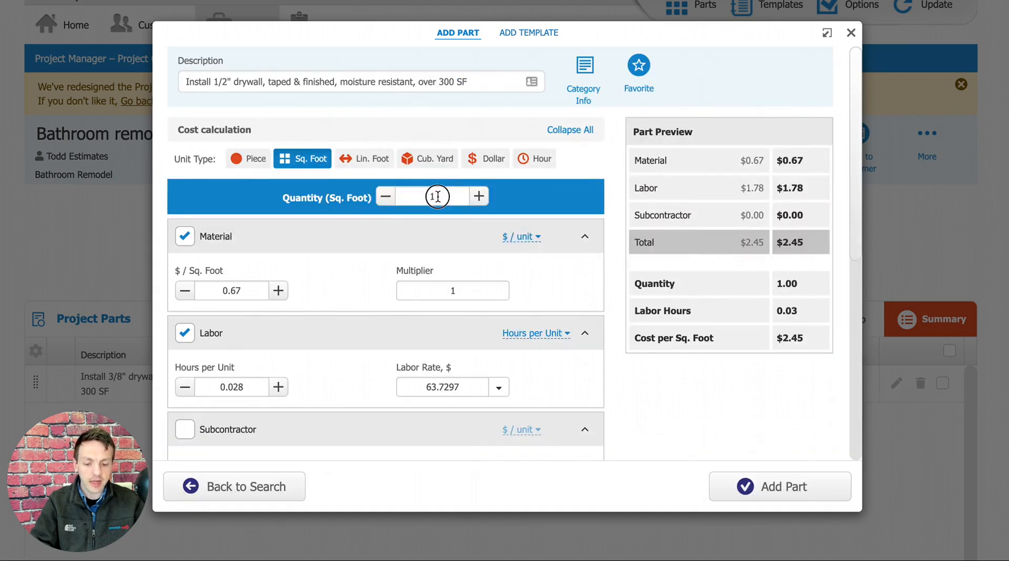
{"action": "left_click_drag", "start_coordinate": [437, 197], "coordinate": [431, 199]}
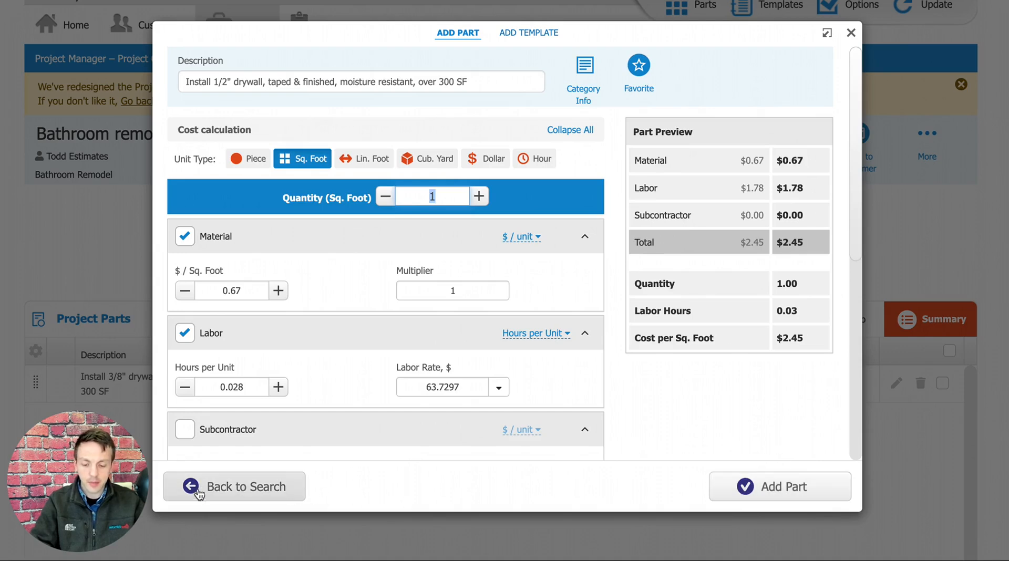
{"action": "left_click", "coordinate": [225, 490]}
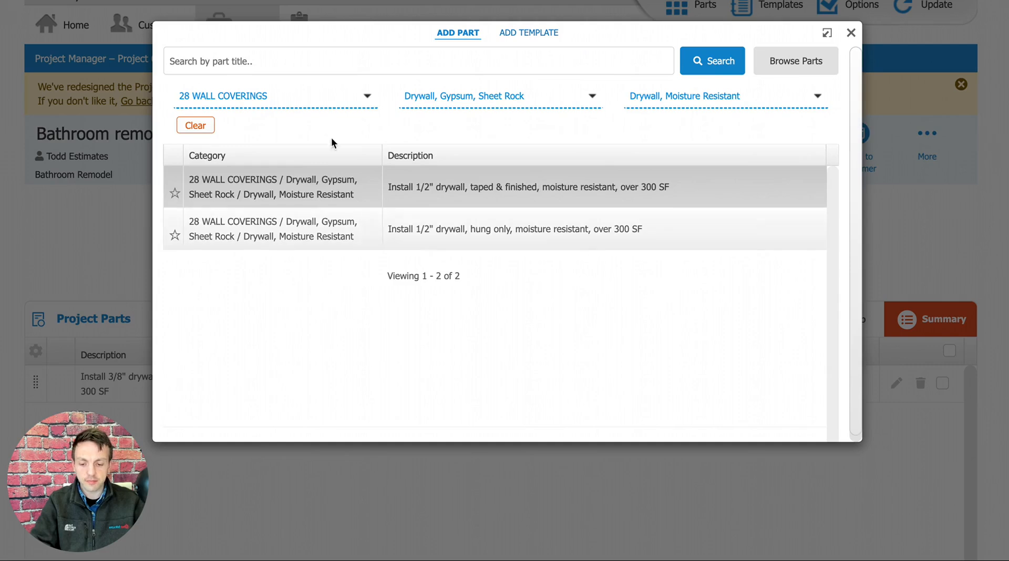
Change the part category to 10 WALL FRAMING and run the search to list its parts.
{"action": "left_click", "coordinate": [342, 97]}
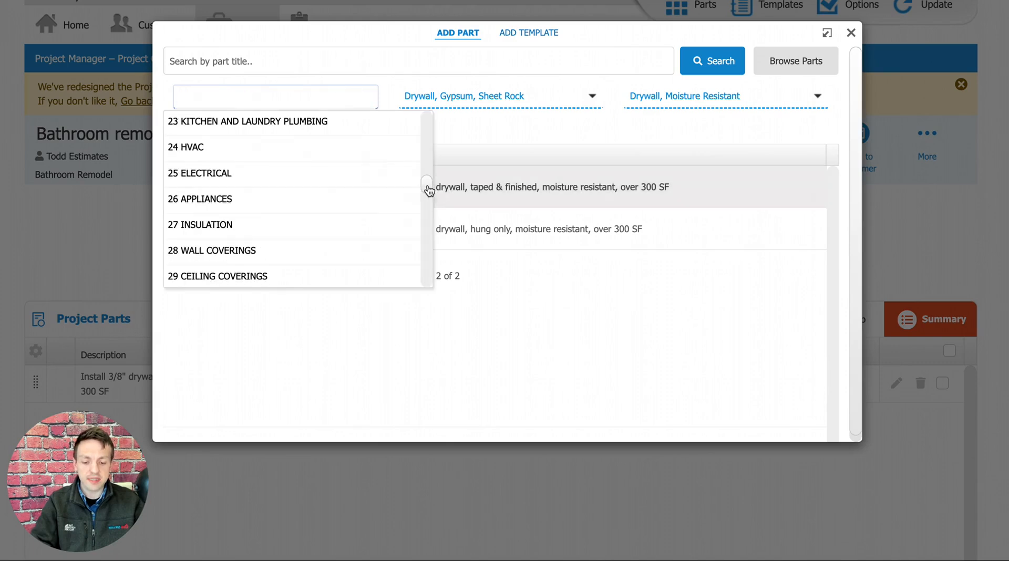
{"action": "left_click_drag", "start_coordinate": [428, 185], "coordinate": [426, 119]}
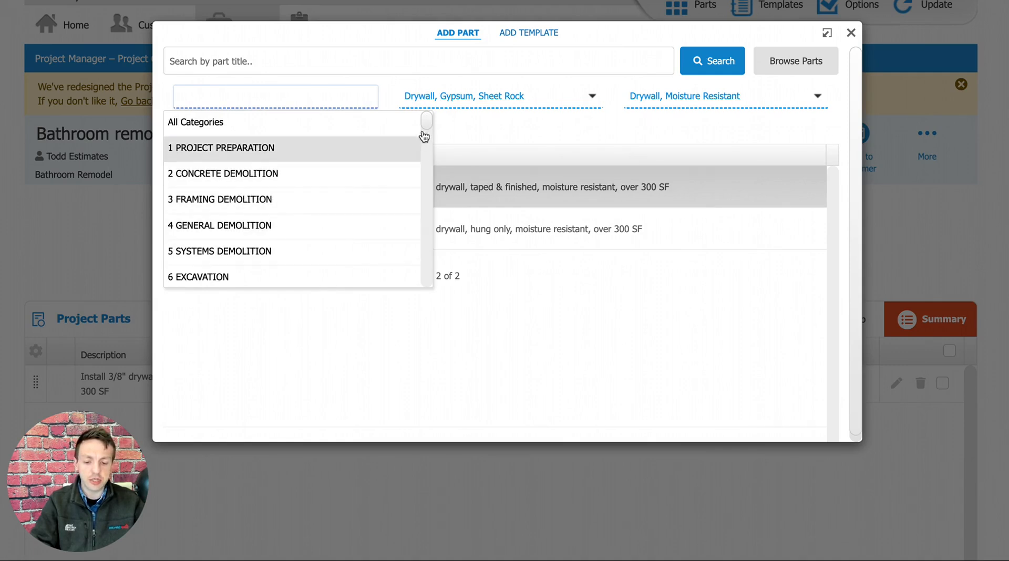
{"action": "left_click_drag", "start_coordinate": [425, 137], "coordinate": [427, 147]}
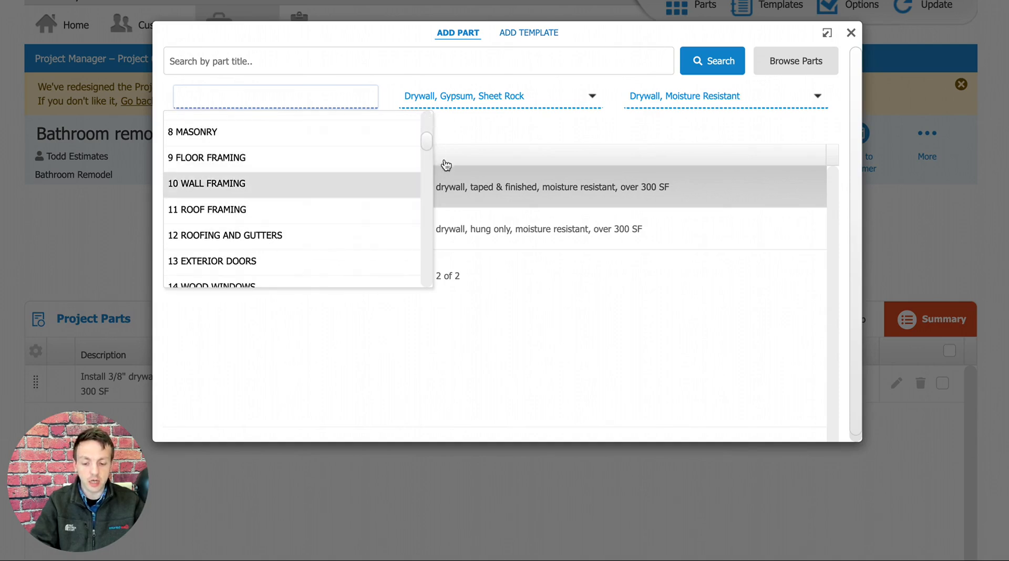
{"action": "mouse_move", "coordinate": [427, 142]}
{"action": "left_mouse_down"}
{"action": "mouse_move", "coordinate": [427, 179]}
{"action": "mouse_move", "coordinate": [422, 141]}
{"action": "left_mouse_up"}
{"action": "left_click", "coordinate": [199, 200]}
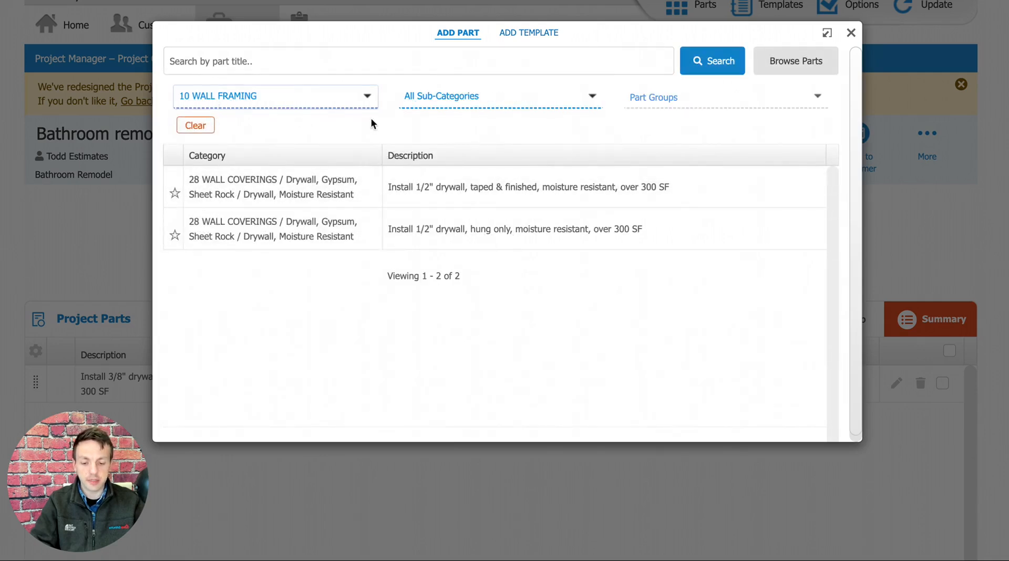
{"action": "left_click", "coordinate": [325, 65]}
{"action": "key", "text": "Return"}
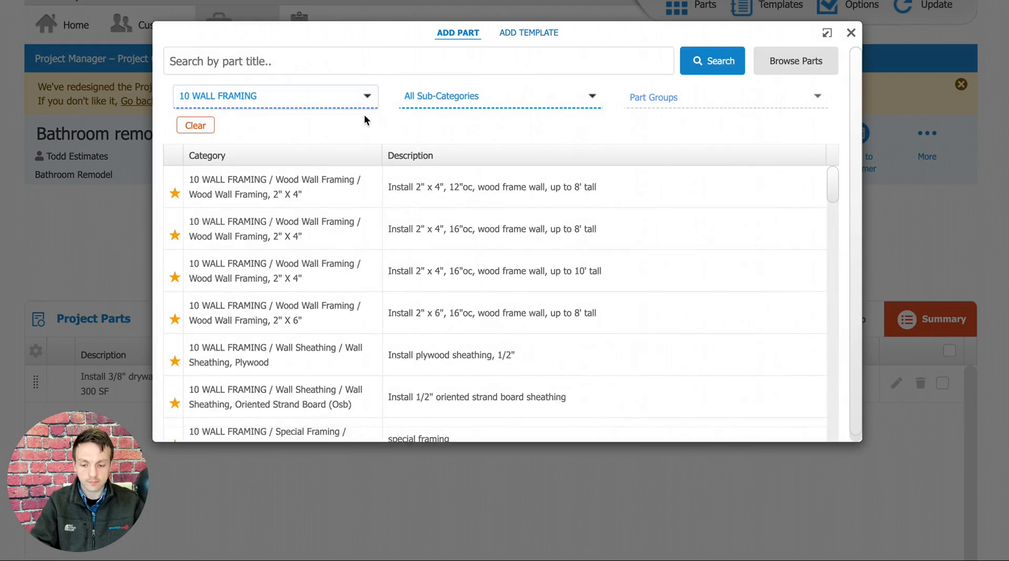
Filter to sub-category Wood Wall Framing and part group "Wood Wall Framing, 2" X 4"", and choose "Install 2" x 4", 12"oc, wood frame wall, up to 8' tall".
{"action": "left_click", "coordinate": [500, 99]}
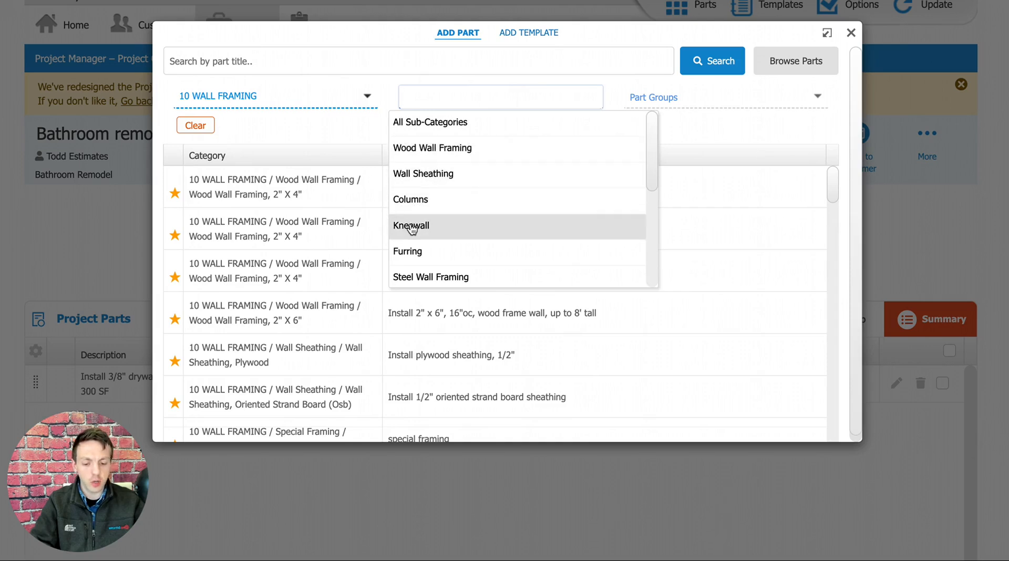
{"action": "left_click", "coordinate": [411, 149]}
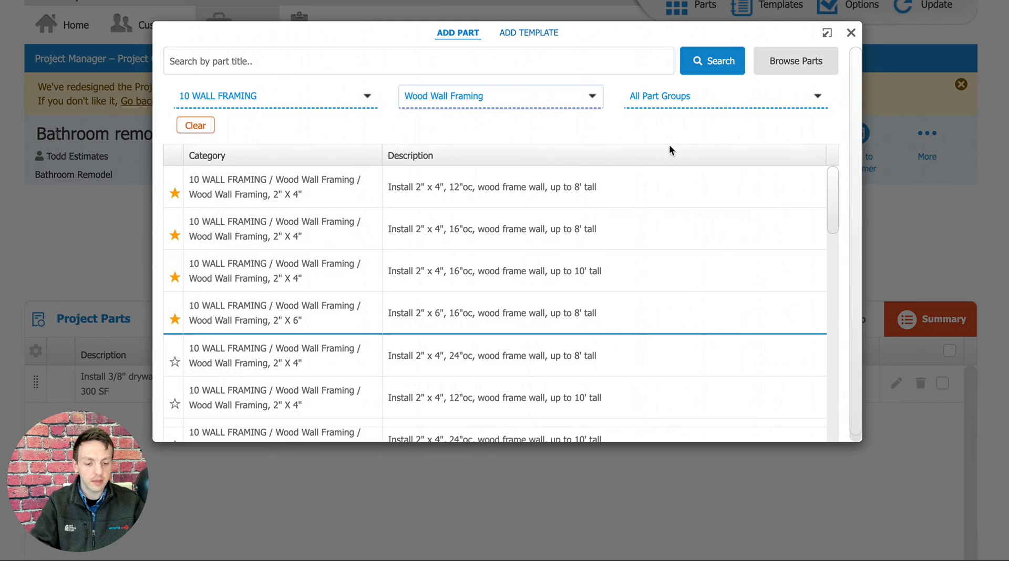
{"action": "left_click", "coordinate": [690, 97]}
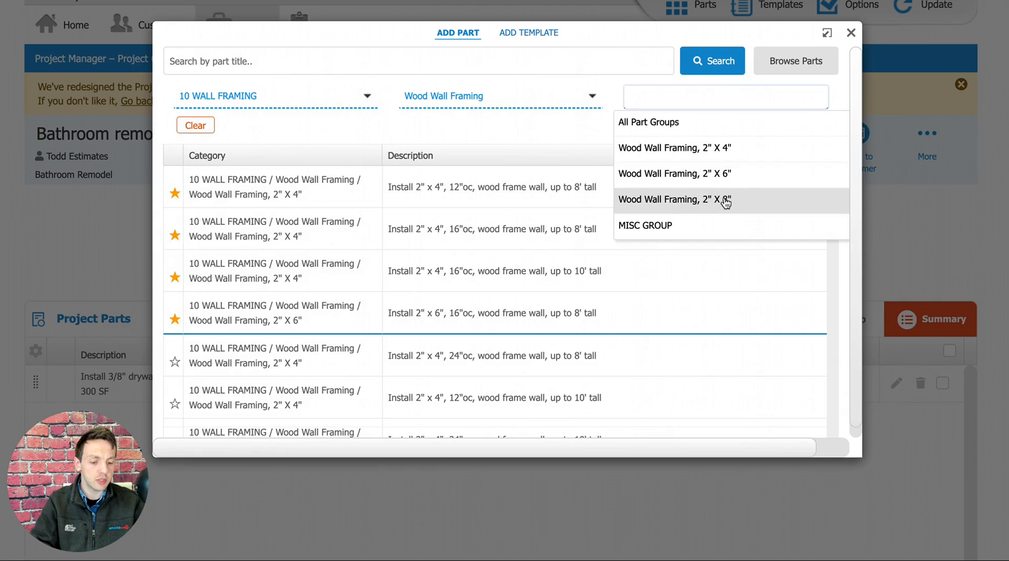
{"action": "left_click", "coordinate": [715, 153]}
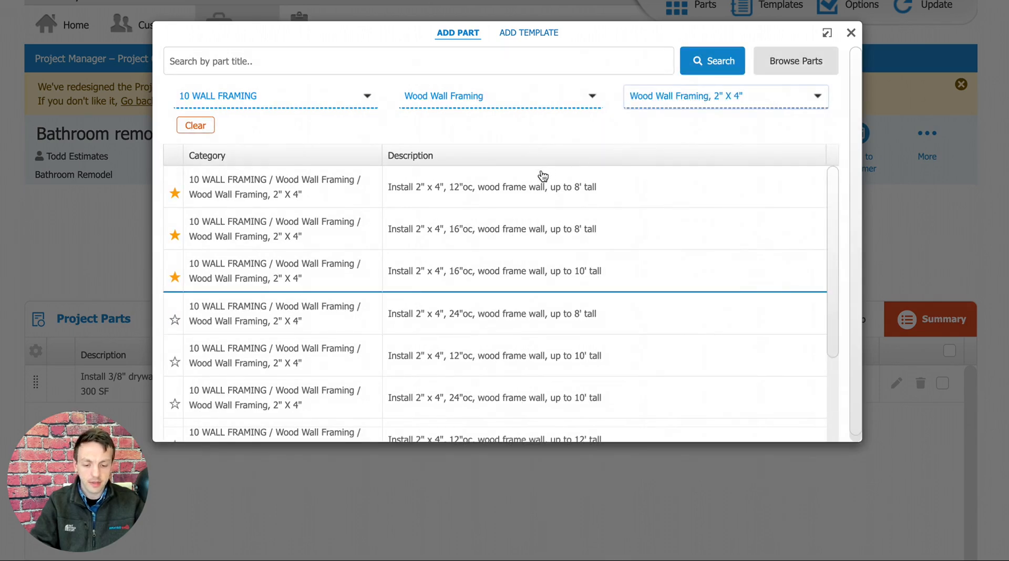
{"action": "left_click", "coordinate": [503, 185]}
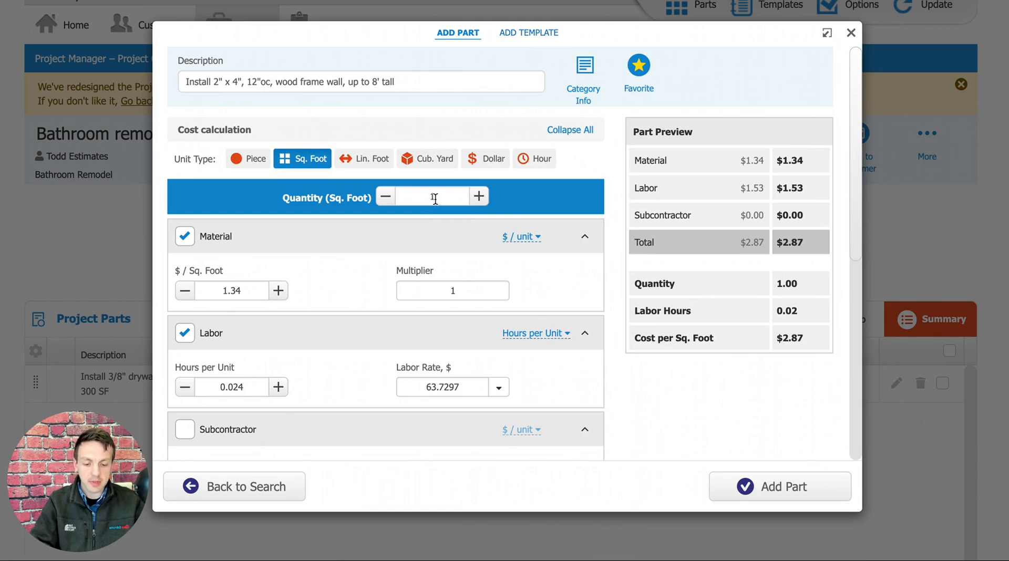
Set the wood frame wall part's quantity to 80 square feet and check its material and labor costs in the preview.
{"action": "left_click", "coordinate": [432, 196]}
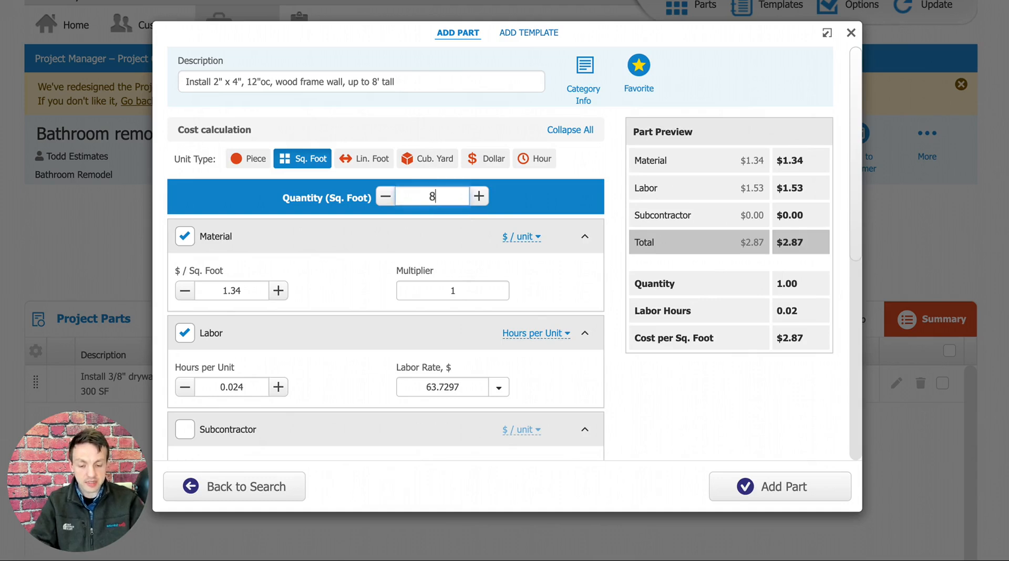
{"action": "left_click", "coordinate": [606, 195]}
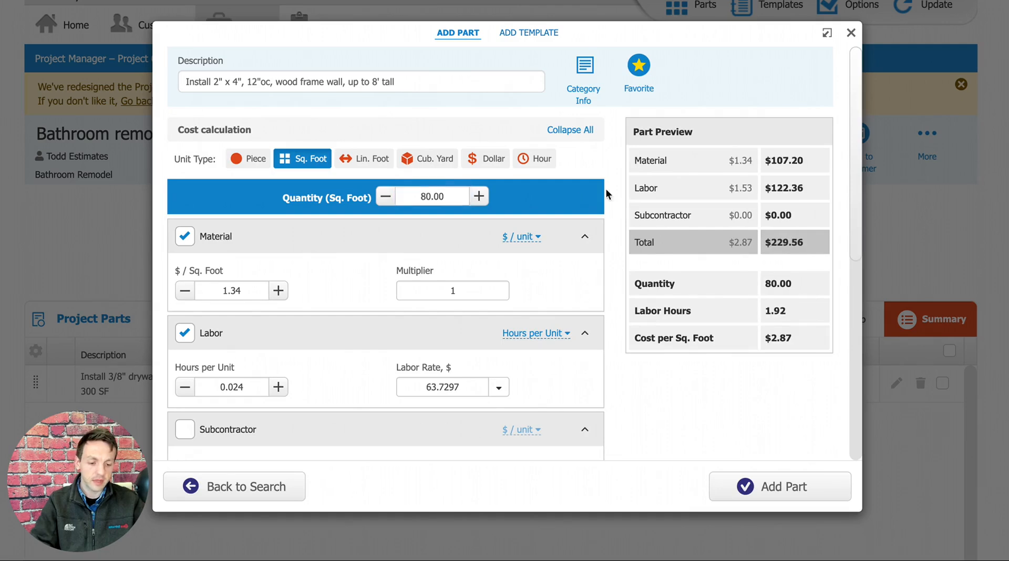
{"action": "left_click_drag", "start_coordinate": [809, 165], "coordinate": [768, 164]}
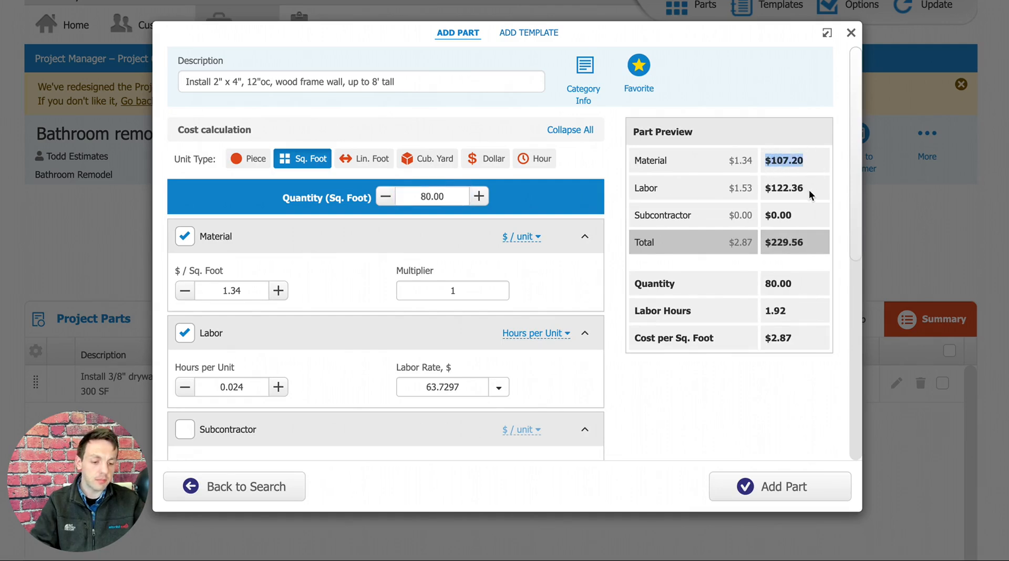
{"action": "left_click_drag", "start_coordinate": [810, 192], "coordinate": [770, 190]}
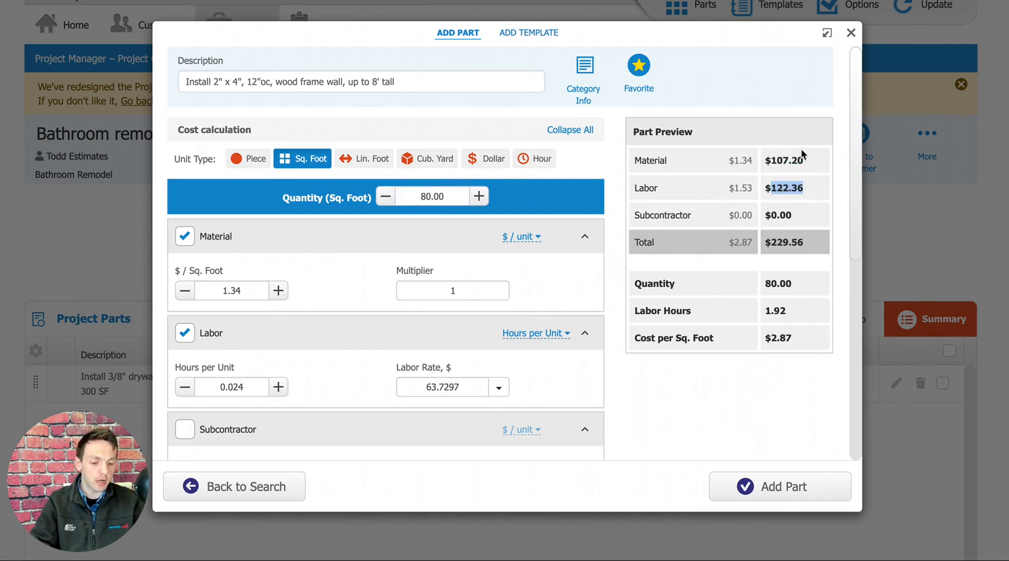
{"action": "left_click", "coordinate": [831, 183]}
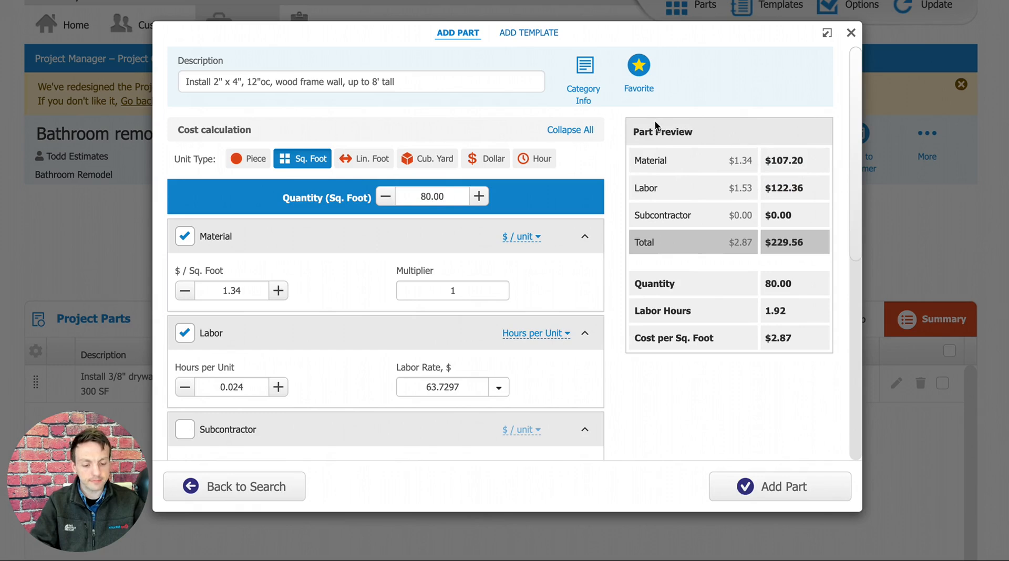
Set the part's material cost to $2.00 per square foot and check the material total in the preview.
{"action": "scroll", "coordinate": [599, 158], "scroll_direction": "down", "scroll_amount": 2}
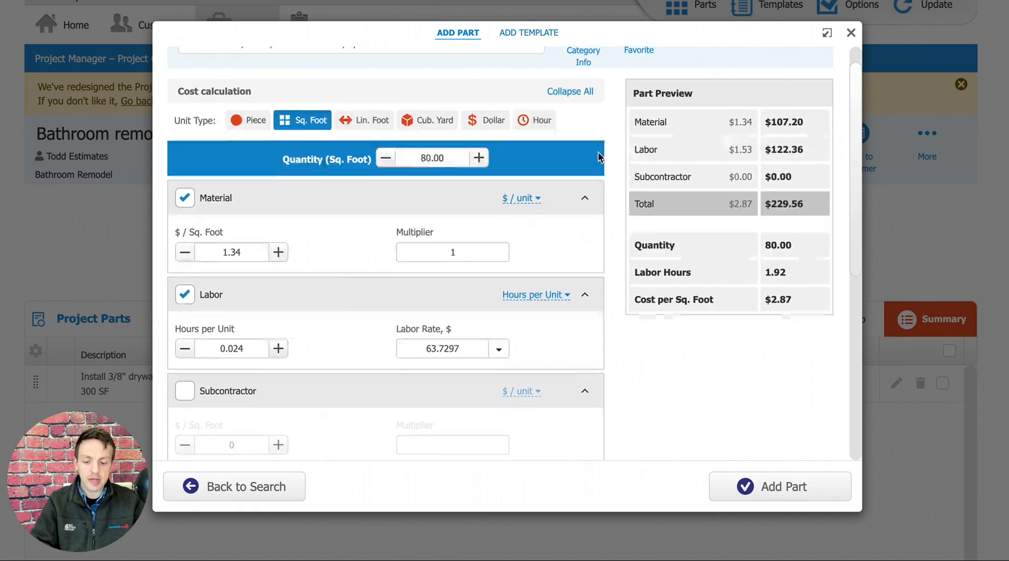
{"action": "scroll", "coordinate": [598, 158], "scroll_direction": "down", "scroll_amount": 3}
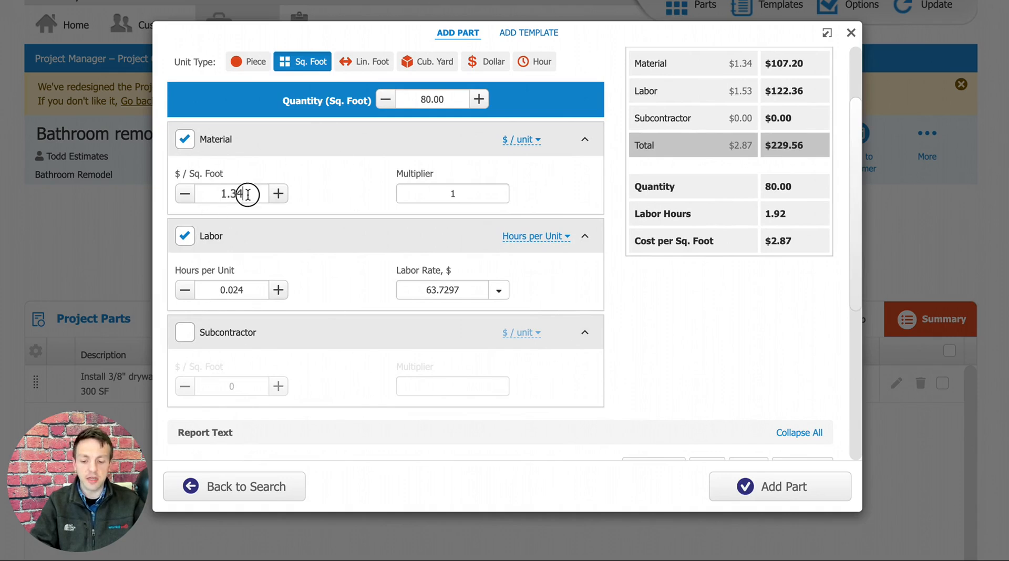
{"action": "left_click_drag", "start_coordinate": [247, 195], "coordinate": [219, 195]}
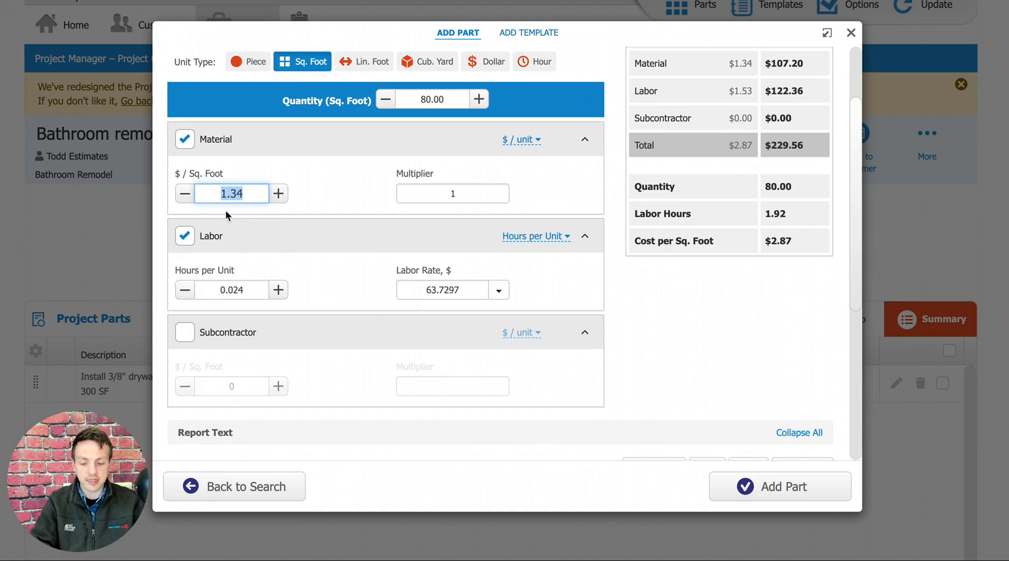
{"action": "type", "text": "2"}
{"action": "left_click", "coordinate": [314, 194]}
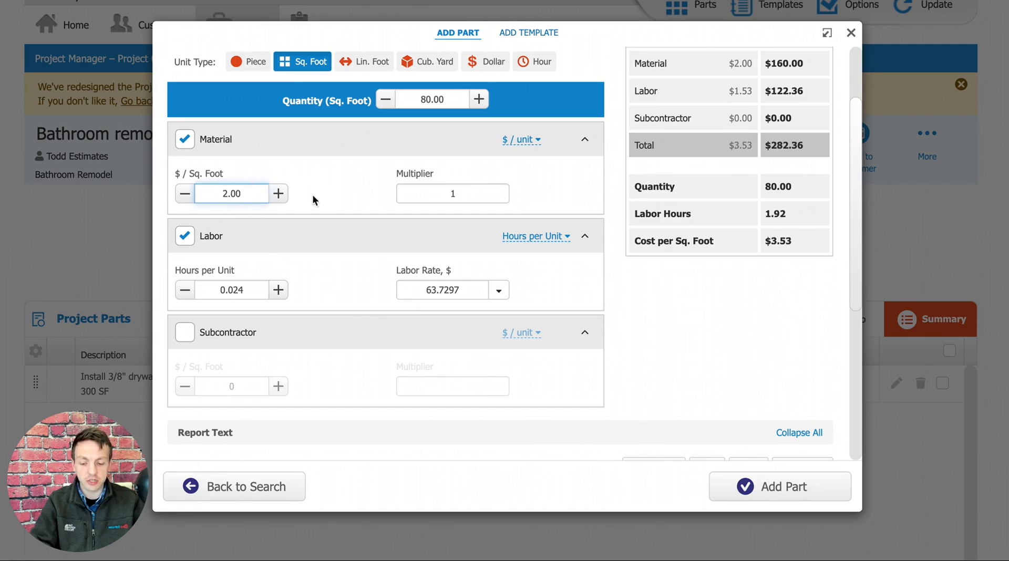
{"action": "left_click_drag", "start_coordinate": [807, 66], "coordinate": [763, 71]}
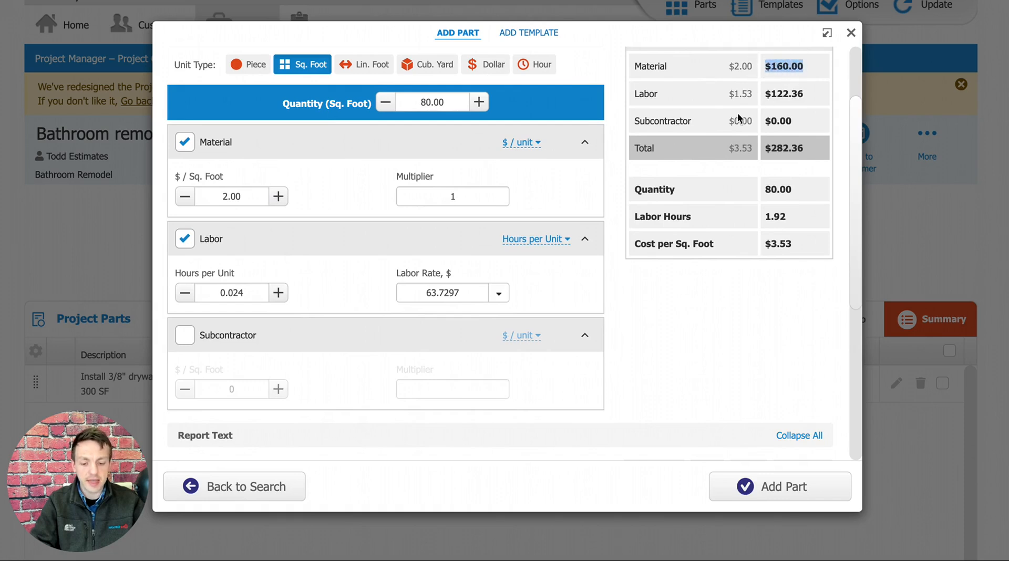
{"action": "left_click", "coordinate": [380, 153]}
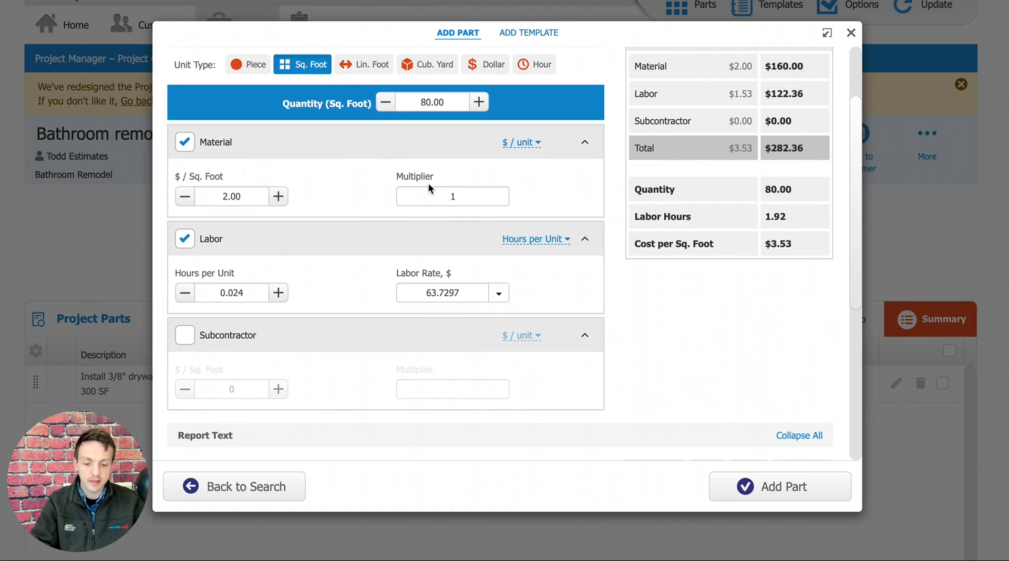
Try a material multiplier of 1.3, check the material total, and set the multiplier back to 1.
{"action": "left_click", "coordinate": [455, 195]}
{"action": "type", "text": "1"}
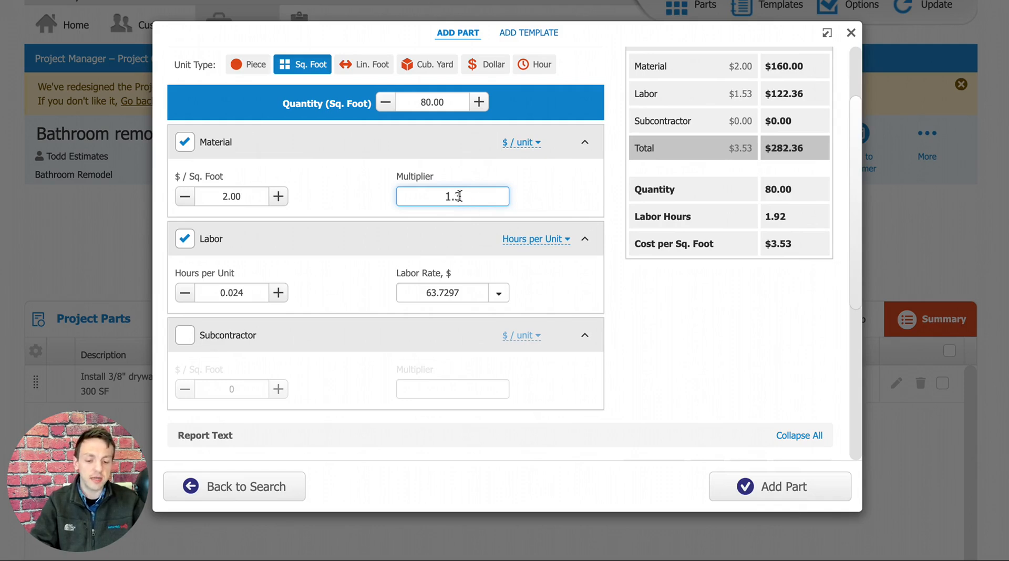
{"action": "left_click_drag", "start_coordinate": [459, 196], "coordinate": [447, 198]}
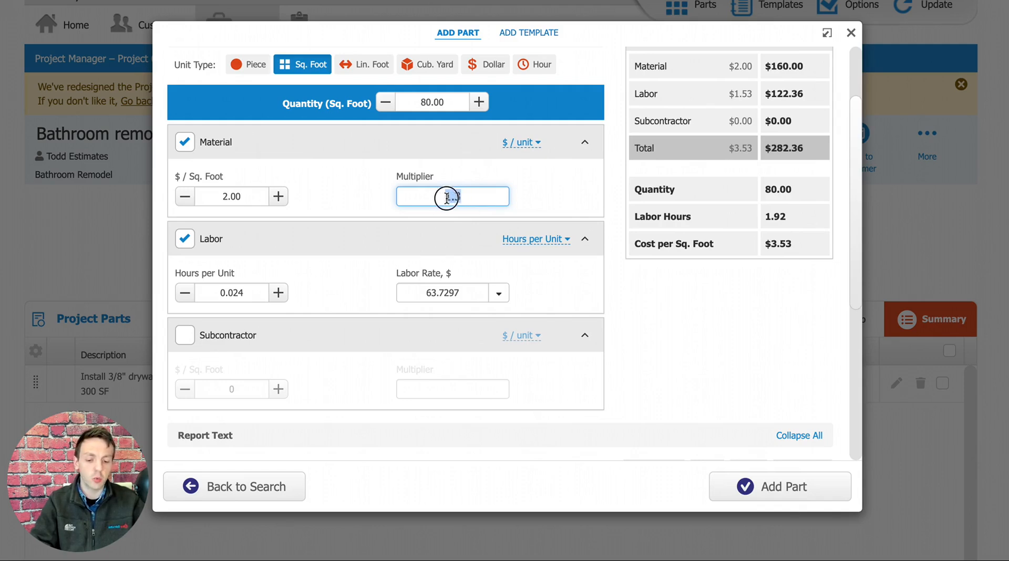
{"action": "left_click", "coordinate": [551, 199]}
{"action": "mouse_move", "coordinate": [791, 65]}
{"action": "left_mouse_down"}
{"action": "mouse_move", "coordinate": [765, 64]}
{"action": "mouse_move", "coordinate": [803, 66]}
{"action": "left_mouse_up"}
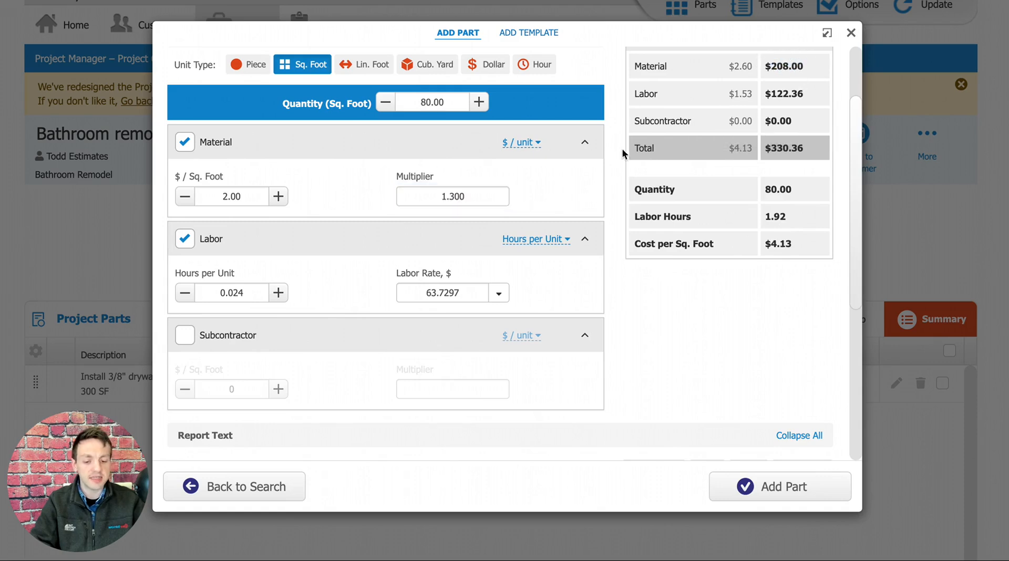
{"action": "double_click", "coordinate": [469, 197]}
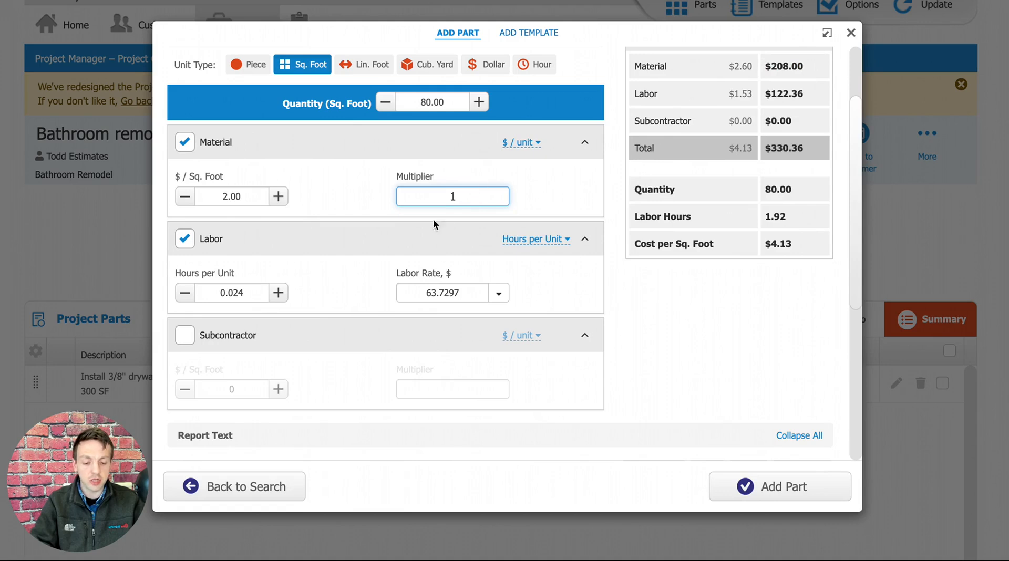
{"action": "left_click", "coordinate": [549, 190]}
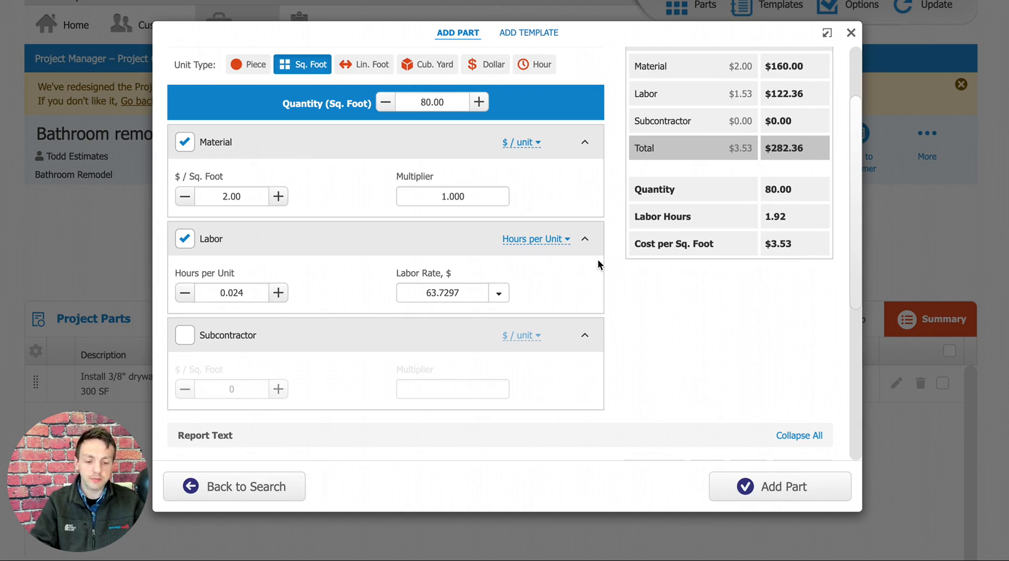
Examine the part's labor hours per unit against its quantity, and view the available labor rates without choosing one.
{"action": "scroll", "coordinate": [598, 260], "scroll_direction": "up", "scroll_amount": 1}
{"action": "scroll", "coordinate": [634, 269], "scroll_direction": "up", "scroll_amount": 1}
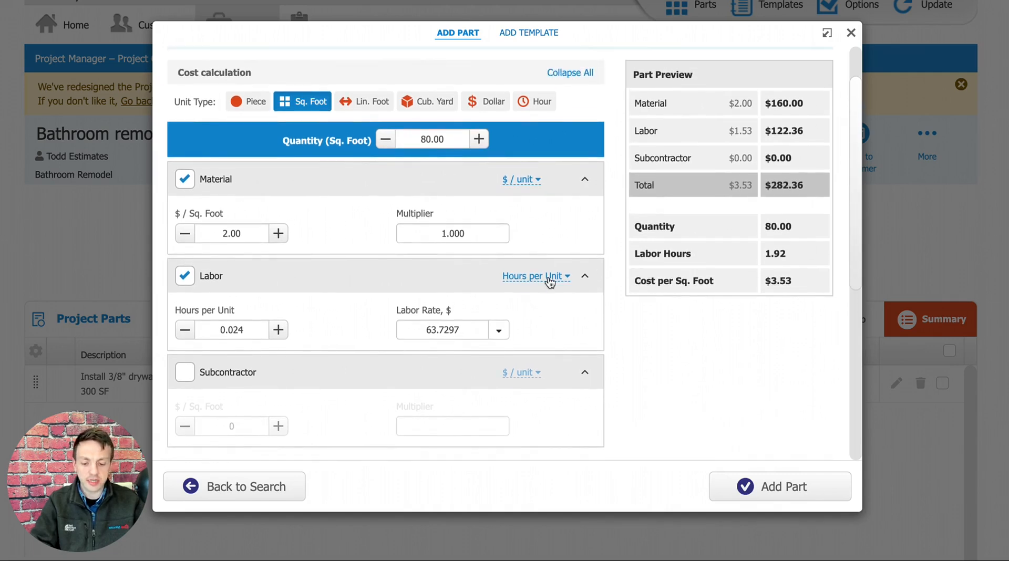
{"action": "left_click", "coordinate": [235, 314]}
{"action": "left_click_drag", "start_coordinate": [235, 314], "coordinate": [176, 314]}
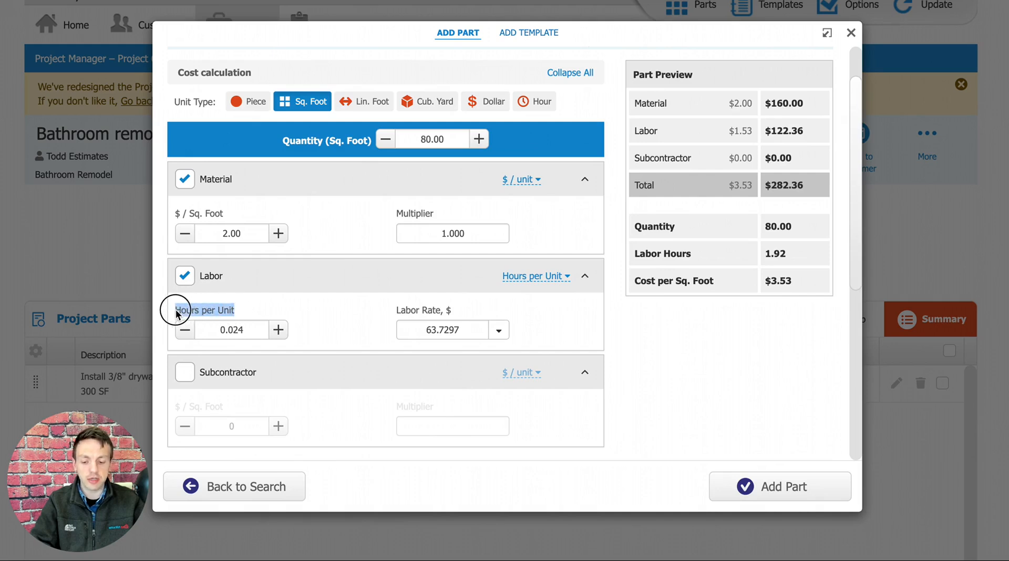
{"action": "left_click_drag", "start_coordinate": [243, 333], "coordinate": [219, 330]}
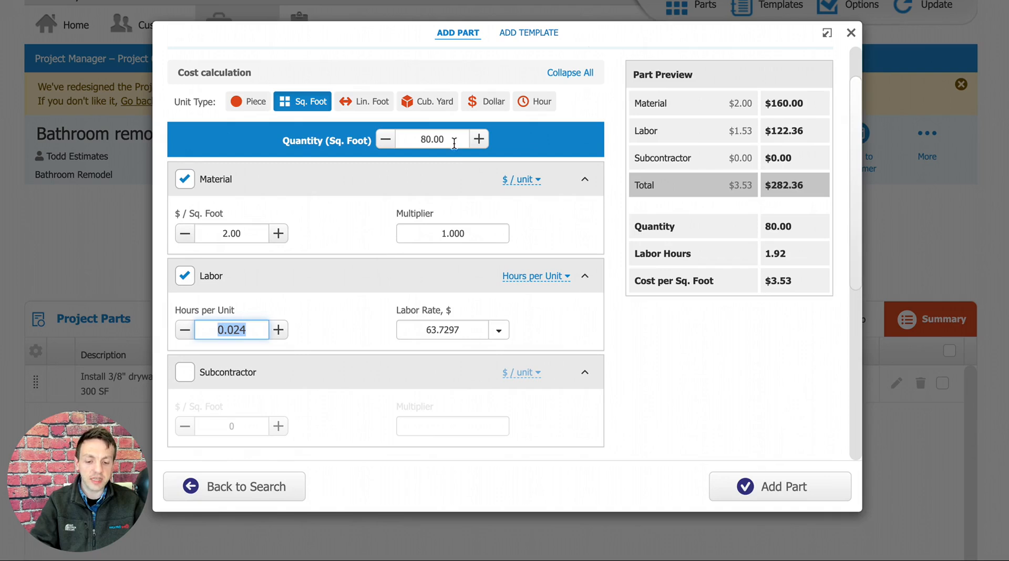
{"action": "left_click_drag", "start_coordinate": [454, 142], "coordinate": [418, 139]}
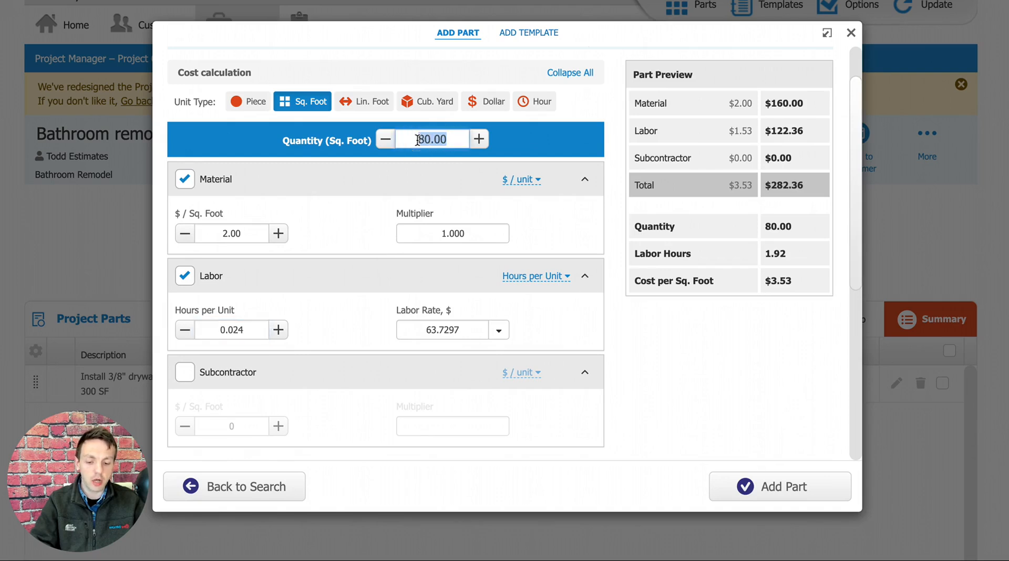
{"action": "left_click_drag", "start_coordinate": [247, 331], "coordinate": [216, 330]}
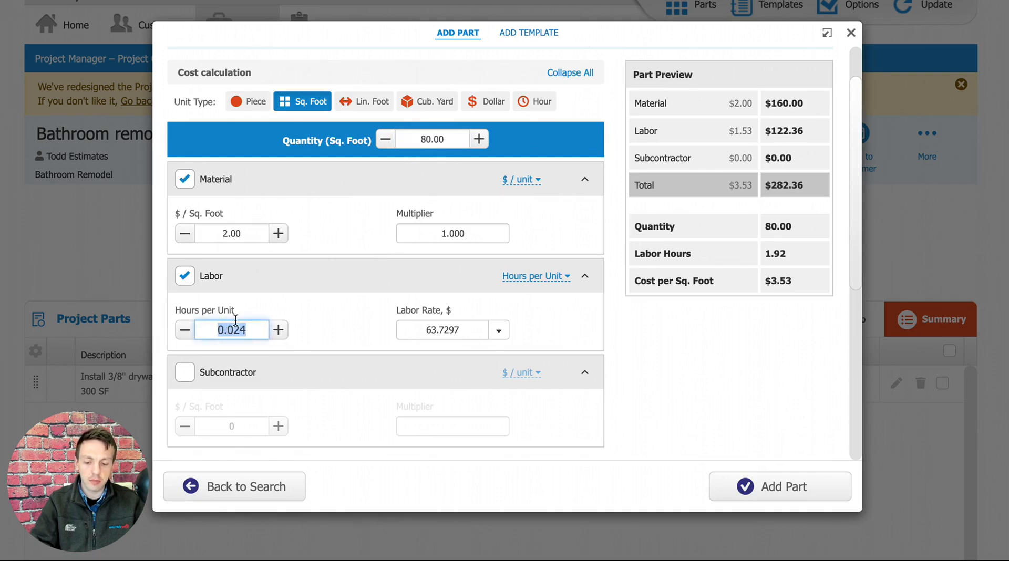
{"action": "left_click_drag", "start_coordinate": [448, 139], "coordinate": [420, 141]}
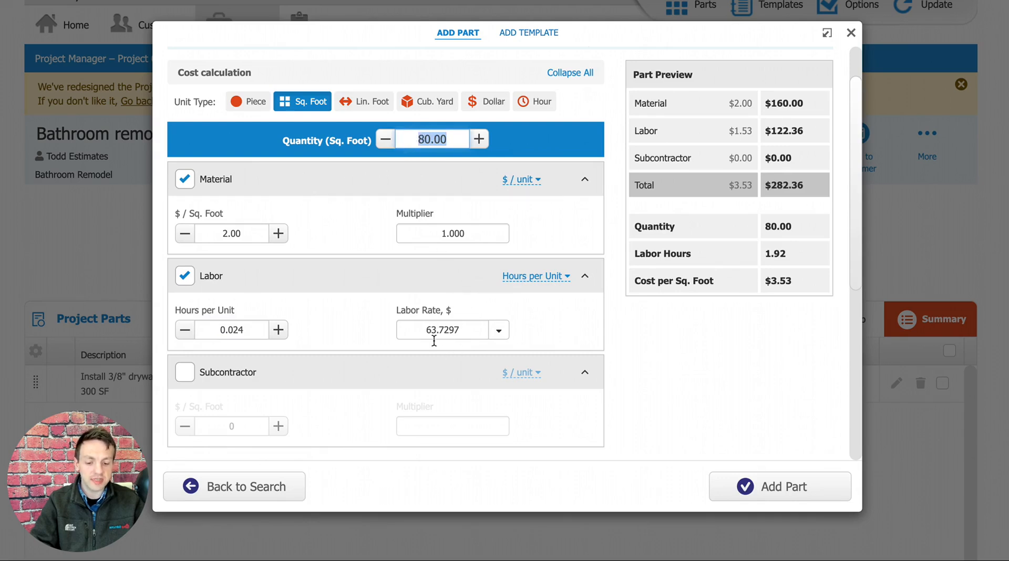
{"action": "left_click", "coordinate": [499, 331]}
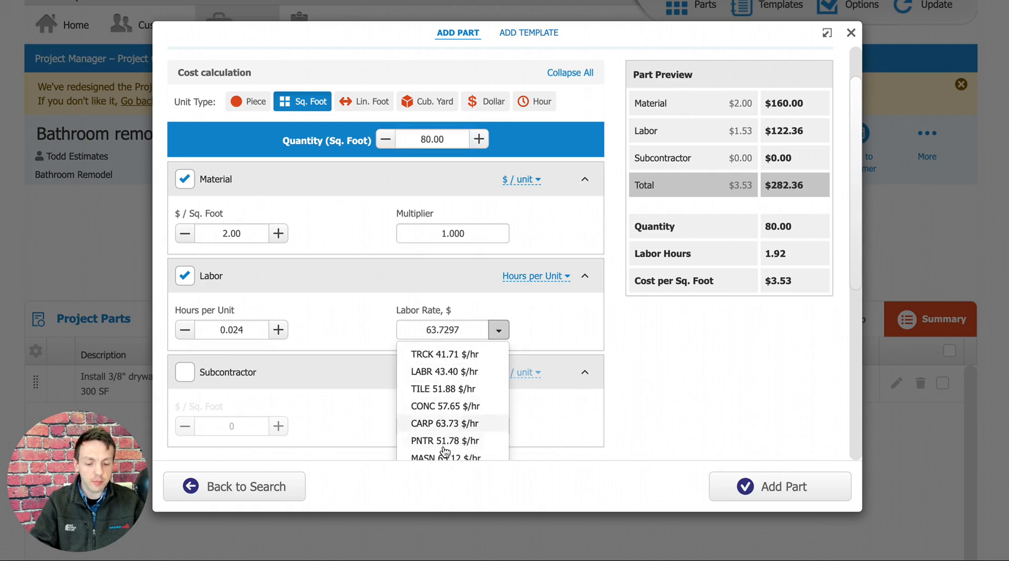
{"action": "left_click", "coordinate": [501, 332]}
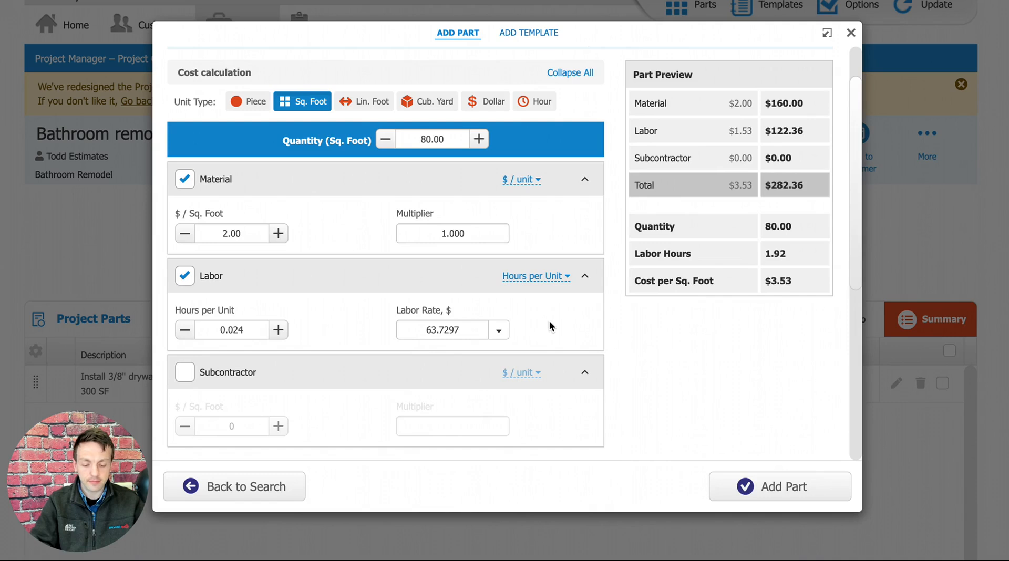
Try replacing the part's labor cost with a subcontractor cost, and restore the labor cost.
{"action": "scroll", "coordinate": [554, 327], "scroll_direction": "down", "scroll_amount": 1}
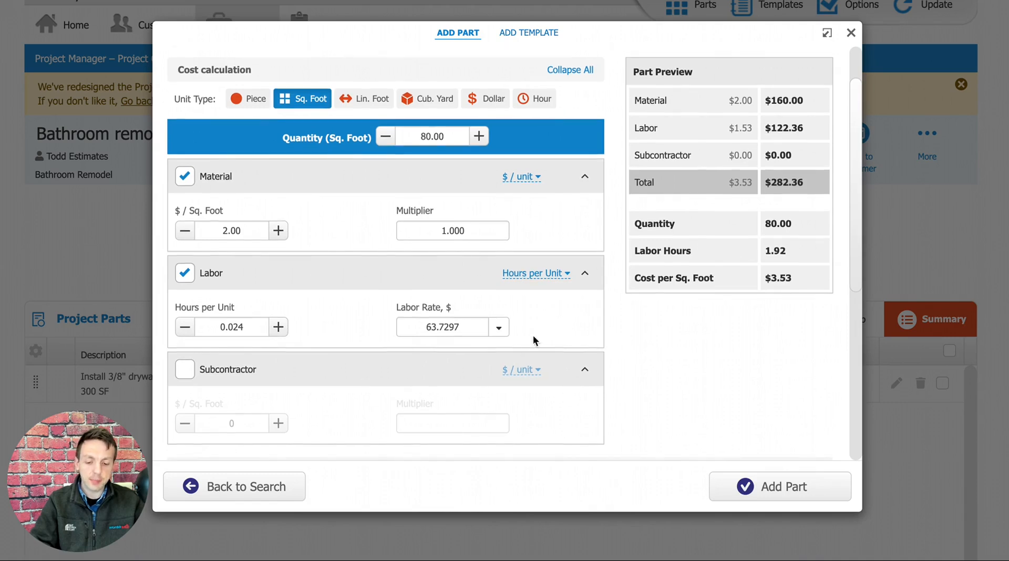
{"action": "left_click", "coordinate": [187, 282]}
{"action": "left_click", "coordinate": [187, 373]}
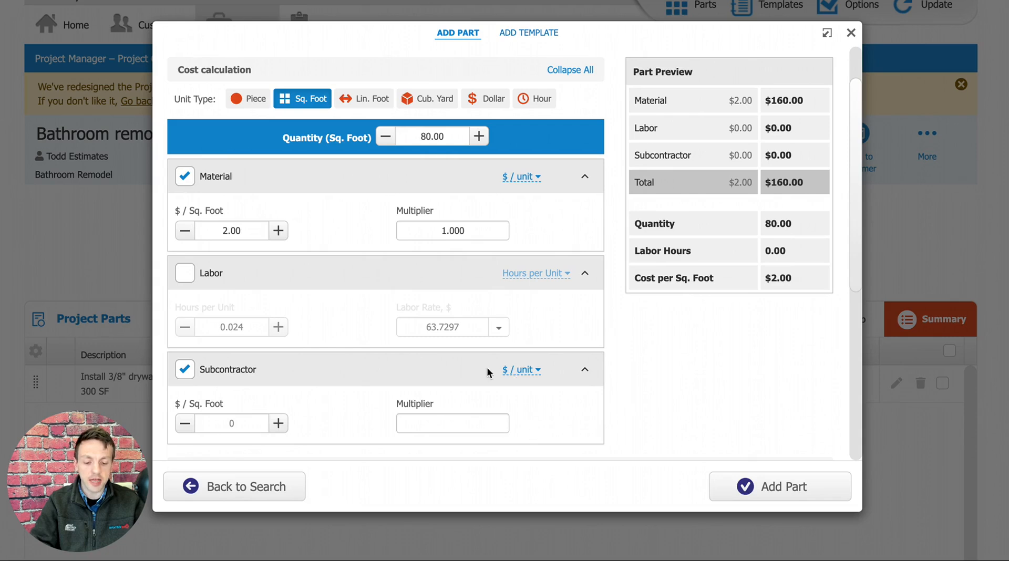
{"action": "left_click", "coordinate": [183, 374]}
{"action": "left_click", "coordinate": [180, 276]}
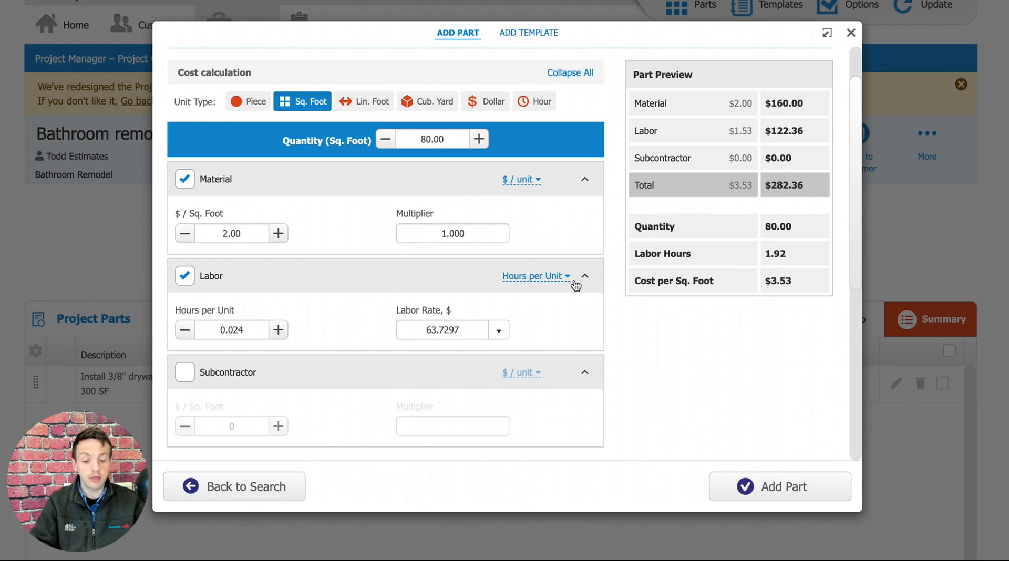
View the calculation methods offered for the part's labor and material costs without changing either one.
{"action": "left_click", "coordinate": [537, 283]}
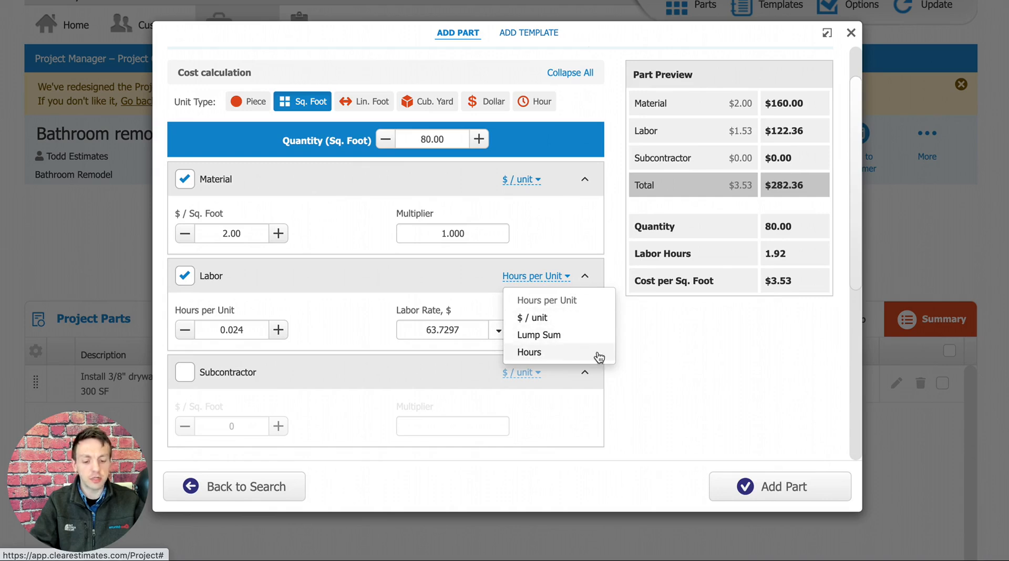
{"action": "left_click", "coordinate": [520, 181]}
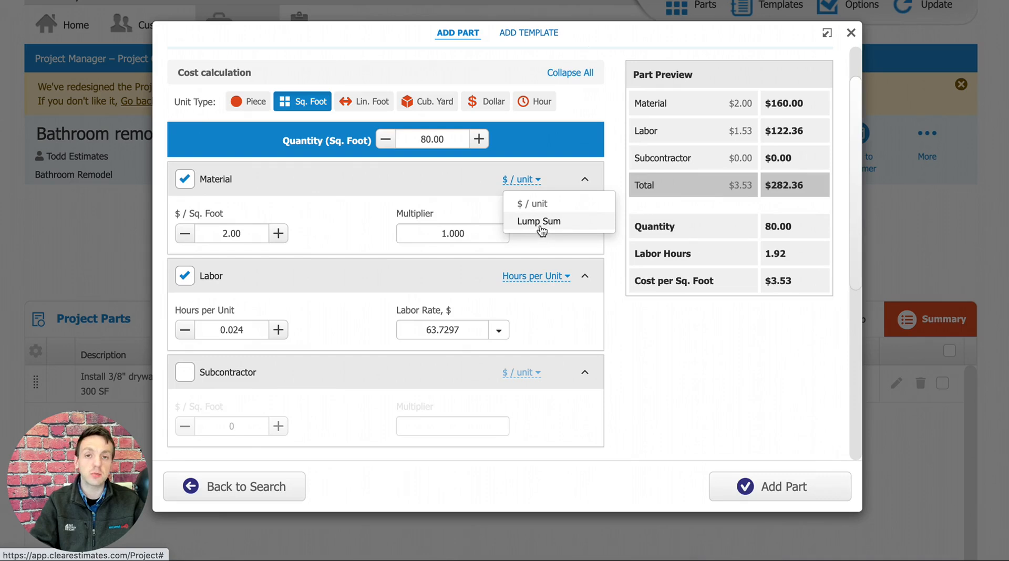
{"action": "left_click", "coordinate": [472, 178]}
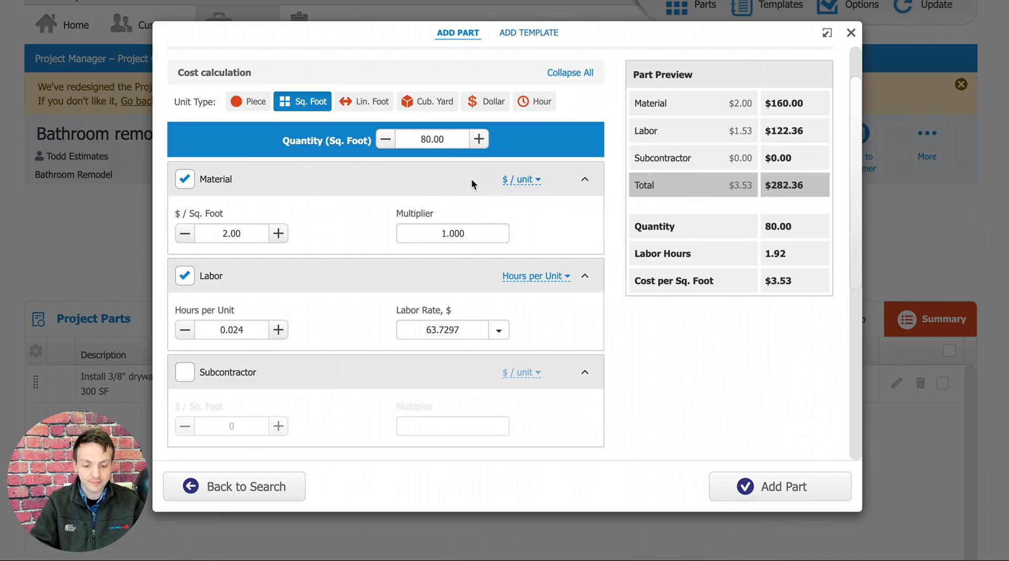
Add the configured 2" x 4", 12"oc wood frame wall part to the project.
{"action": "scroll", "coordinate": [606, 219], "scroll_direction": "up", "scroll_amount": 2}
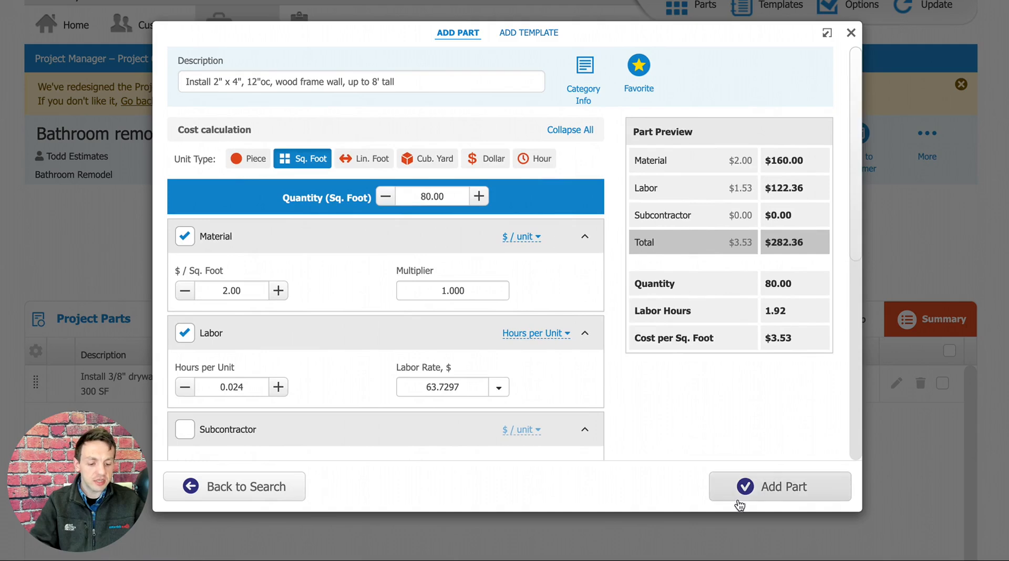
{"action": "left_click", "coordinate": [801, 485]}
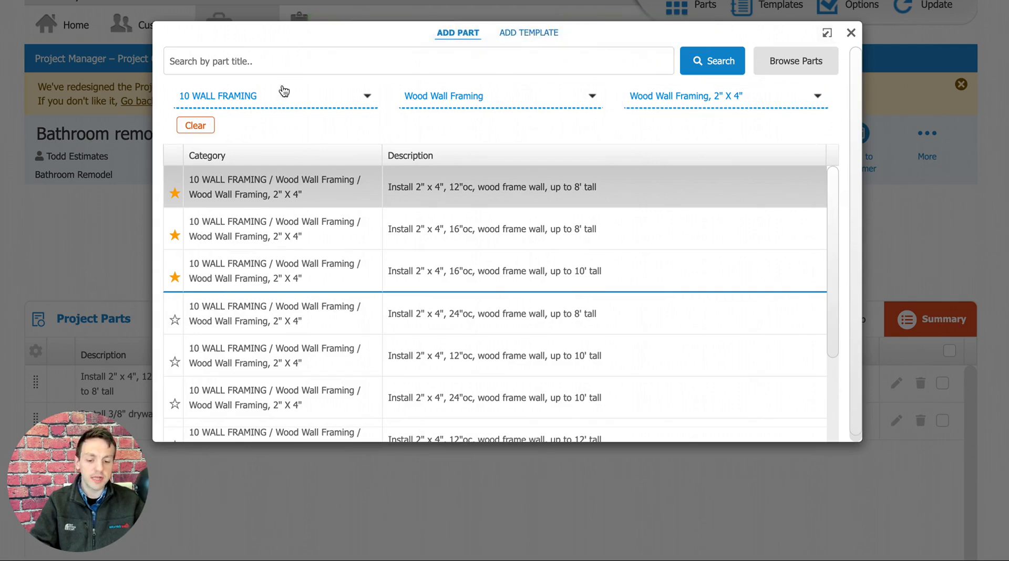
Dock the part search beside the project parts list, look through it, and return it to a pop-up window.
{"action": "left_click", "coordinate": [827, 33]}
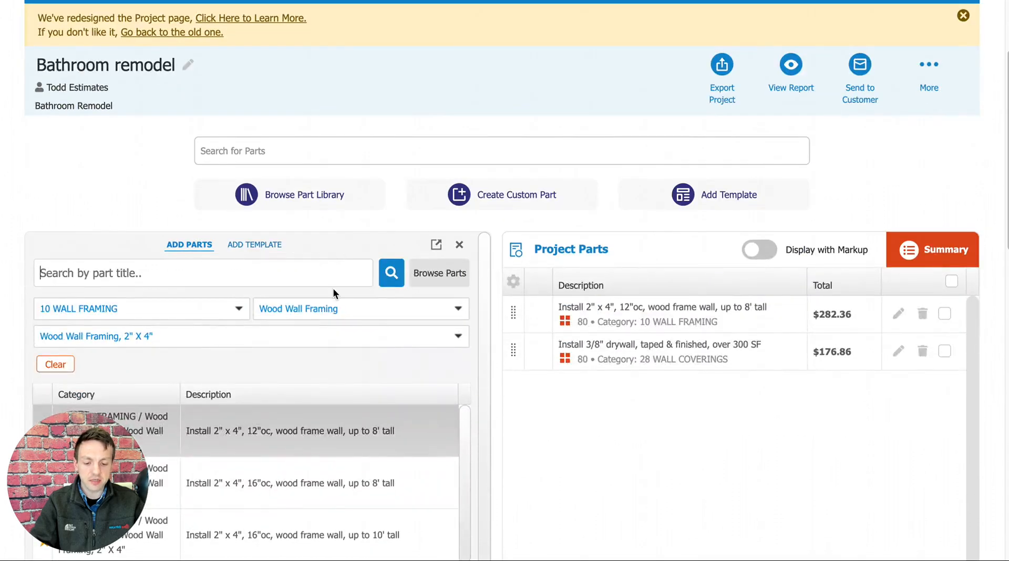
{"action": "scroll", "coordinate": [331, 300], "scroll_direction": "down", "scroll_amount": 1}
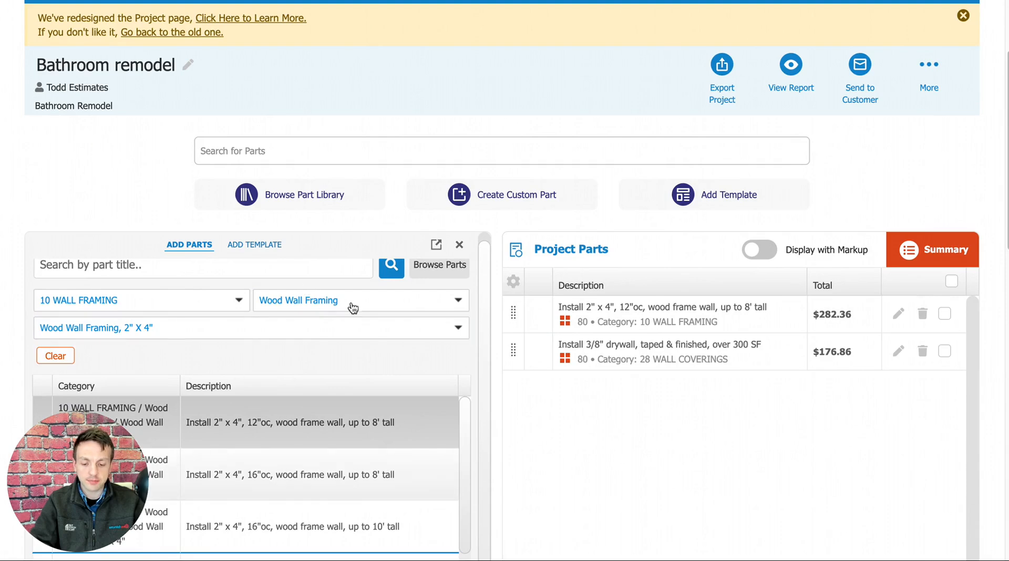
{"action": "left_click", "coordinate": [437, 245]}
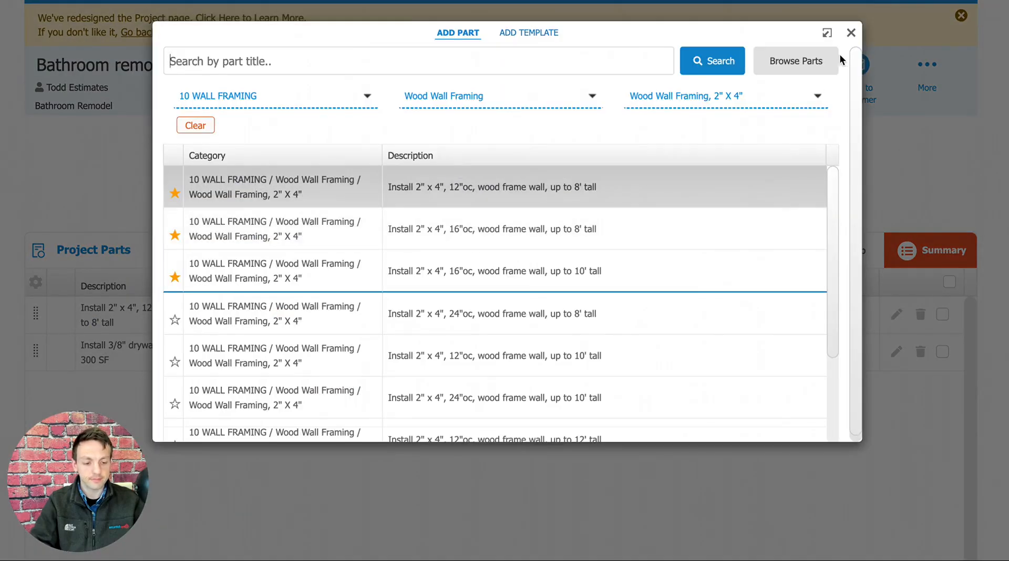
Close the part search and open the wood frame wall part's text to examine its description and formal report text.
{"action": "left_click", "coordinate": [851, 34]}
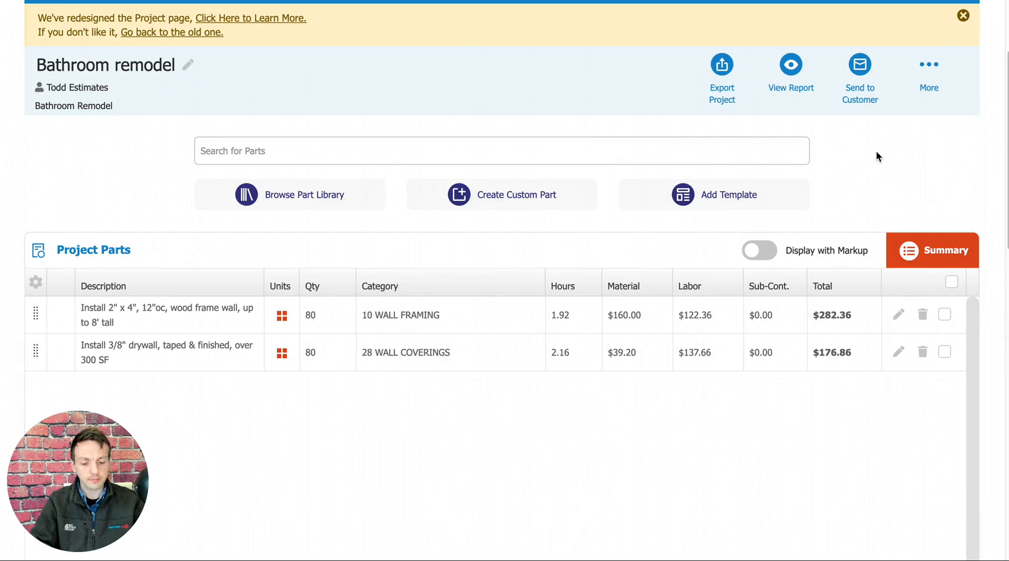
{"action": "scroll", "coordinate": [834, 143], "scroll_direction": "down", "scroll_amount": 2}
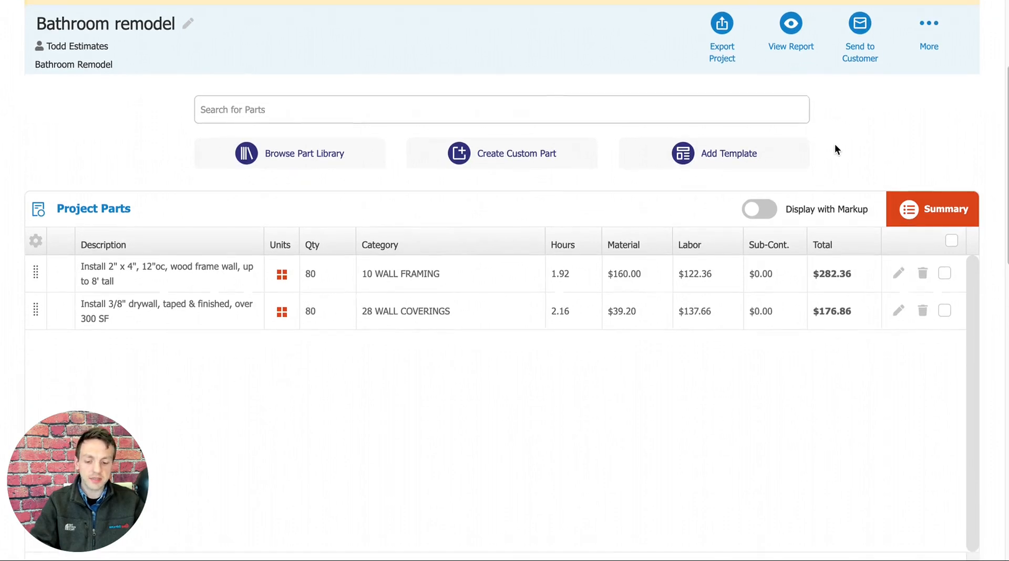
{"action": "scroll", "coordinate": [835, 150], "scroll_direction": "down", "scroll_amount": 3}
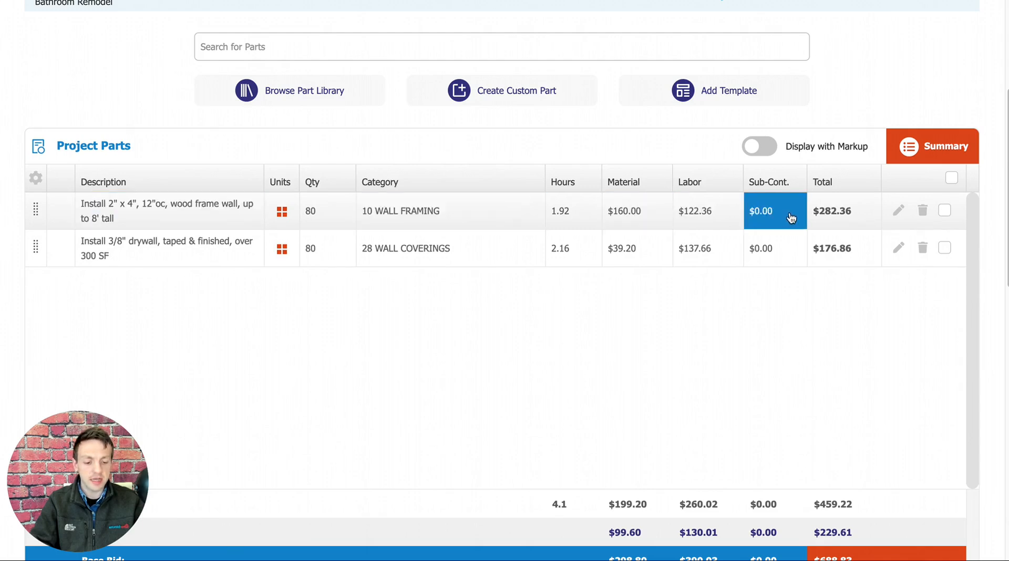
{"action": "left_click", "coordinate": [139, 211]}
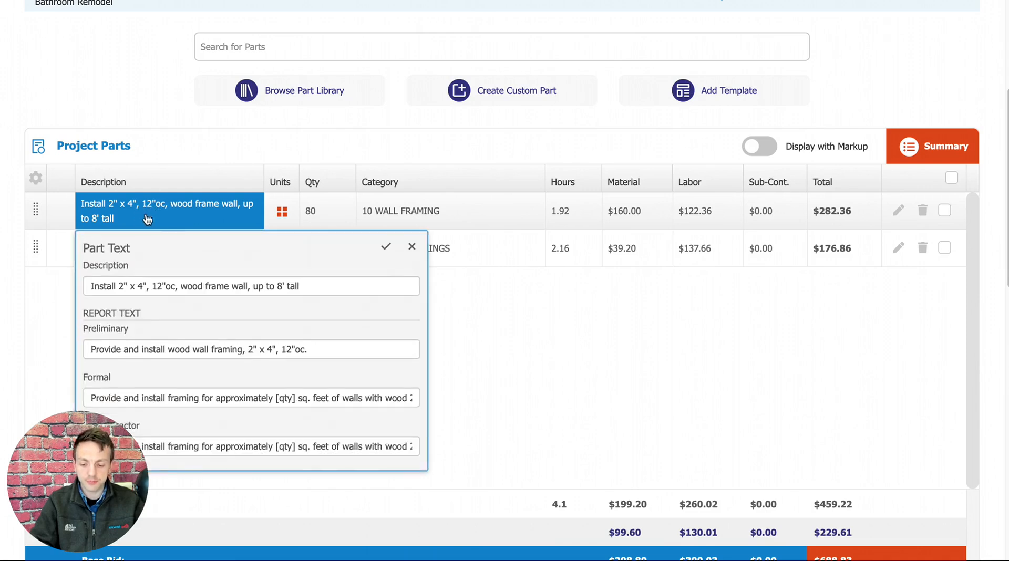
{"action": "scroll", "coordinate": [175, 234], "scroll_direction": "down", "scroll_amount": 1}
{"action": "scroll", "coordinate": [175, 236], "scroll_direction": "down", "scroll_amount": 1}
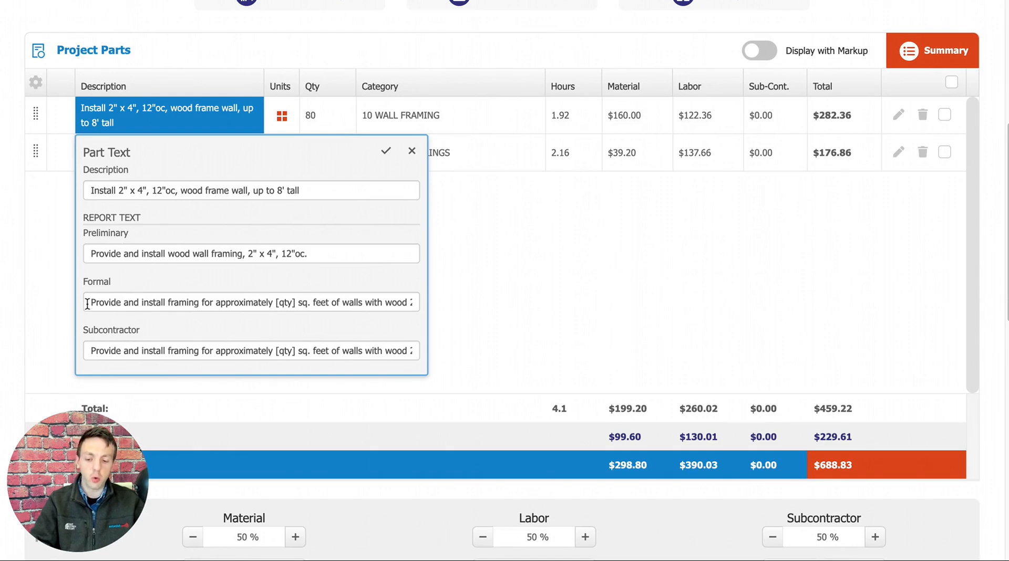
{"action": "left_click_drag", "start_coordinate": [87, 303], "coordinate": [426, 302]}
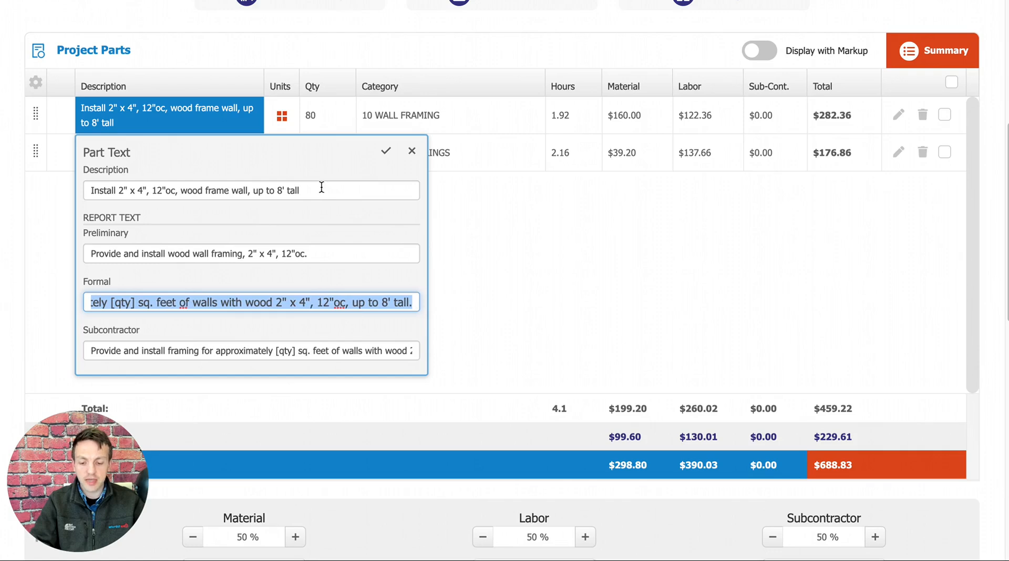
{"action": "left_click_drag", "start_coordinate": [321, 187], "coordinate": [85, 191]}
{"action": "left_click", "coordinate": [275, 164]}
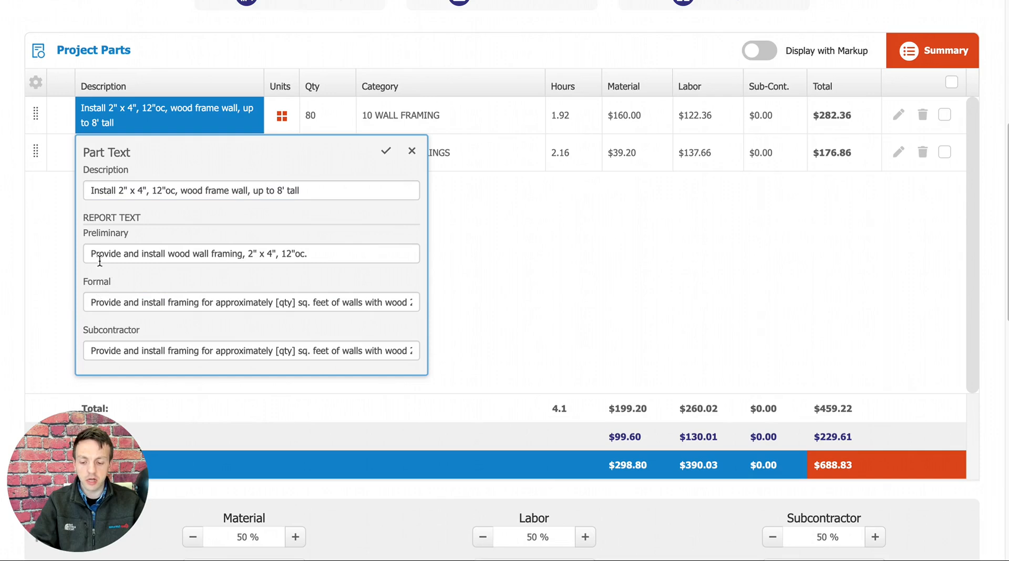
Examine the wall part's preliminary, formal and subcontractor report texts.
{"action": "left_click_drag", "start_coordinate": [95, 255], "coordinate": [366, 258]}
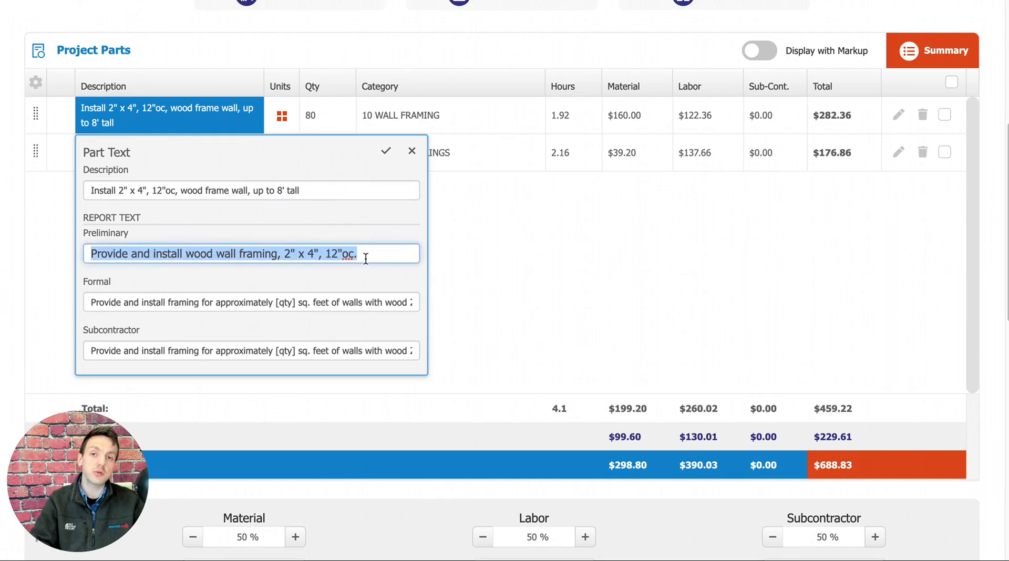
{"action": "left_click", "coordinate": [363, 253]}
{"action": "left_click_drag", "start_coordinate": [354, 255], "coordinate": [87, 252]}
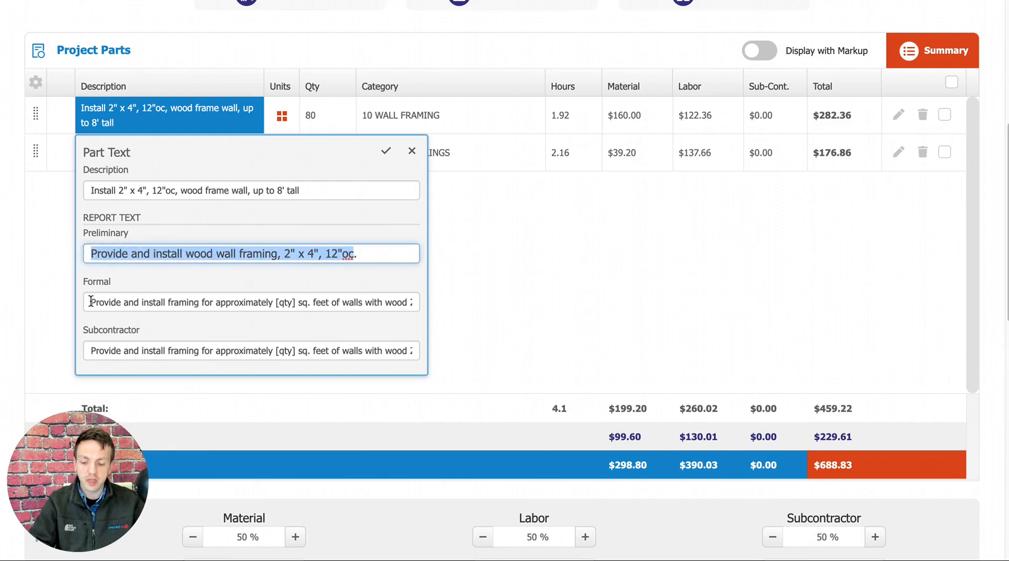
{"action": "left_click_drag", "start_coordinate": [91, 303], "coordinate": [412, 304]}
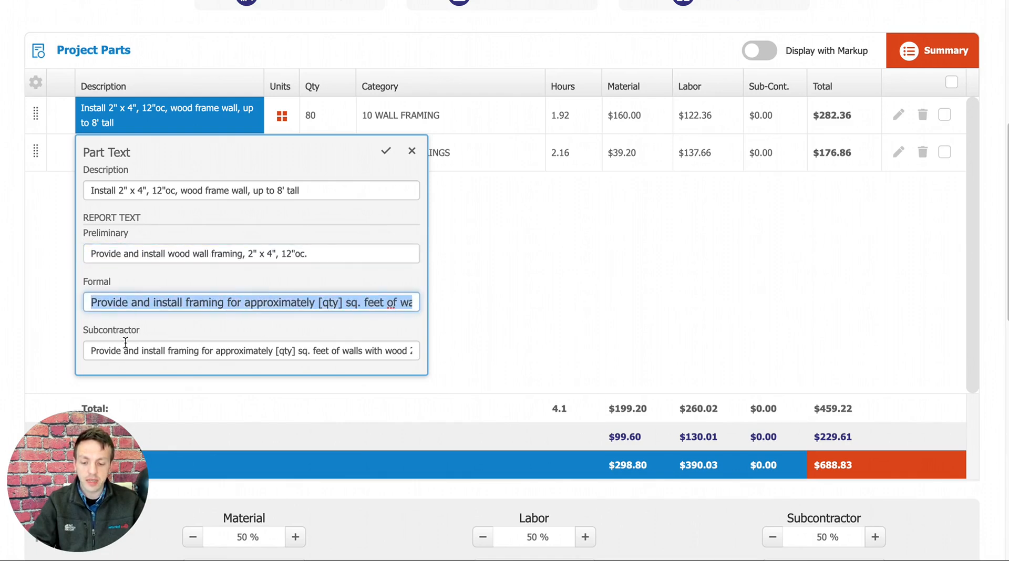
{"action": "left_click_drag", "start_coordinate": [94, 352], "coordinate": [351, 351]}
{"action": "left_click", "coordinate": [175, 322]}
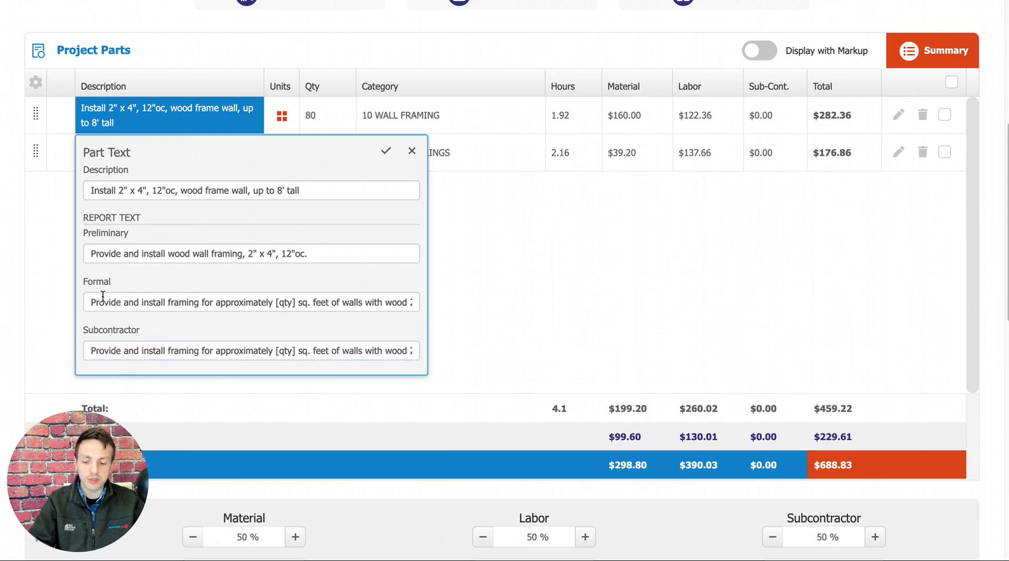
Compare the wall part's formal report text with its description, and close the part text without saving.
{"action": "left_click_drag", "start_coordinate": [93, 304], "coordinate": [419, 304]}
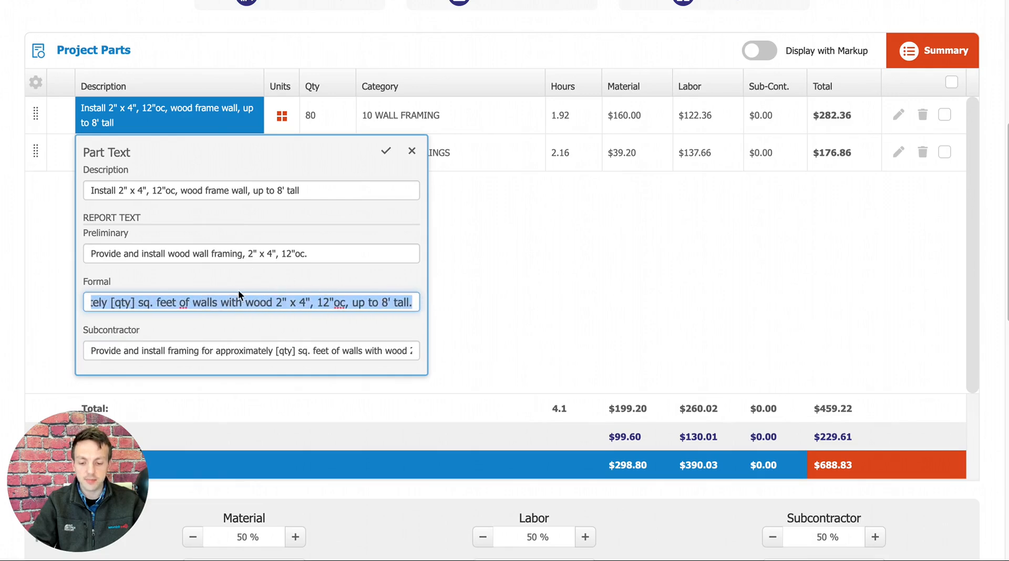
{"action": "left_click", "coordinate": [257, 270]}
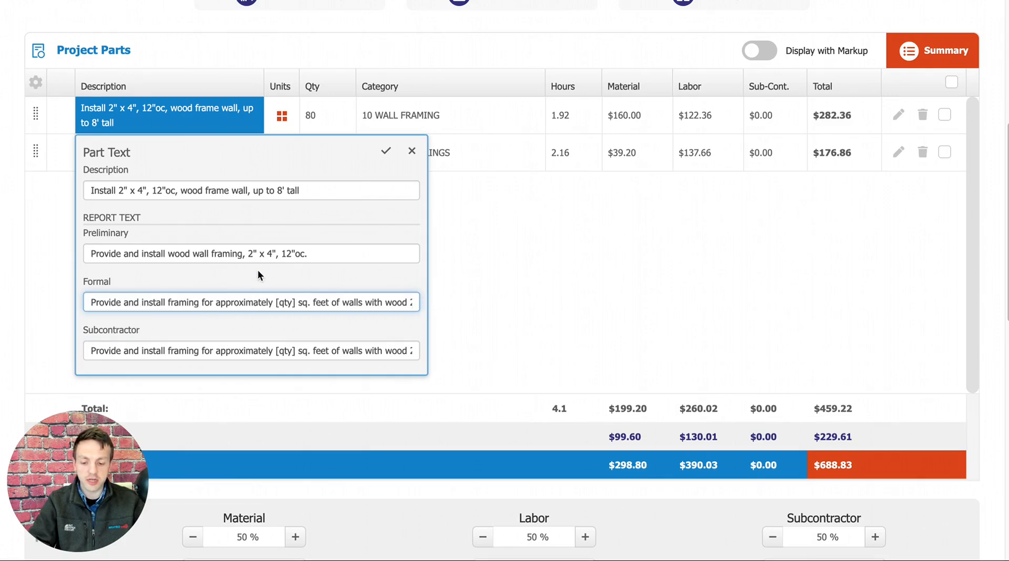
{"action": "left_click_drag", "start_coordinate": [312, 191], "coordinate": [99, 193]}
{"action": "left_click", "coordinate": [295, 174]}
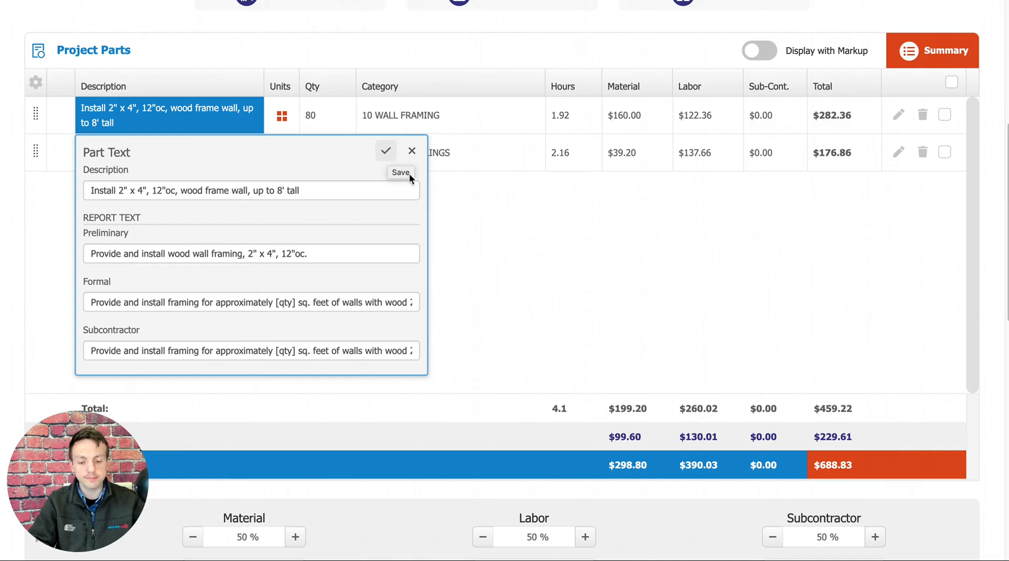
{"action": "left_click", "coordinate": [412, 151]}
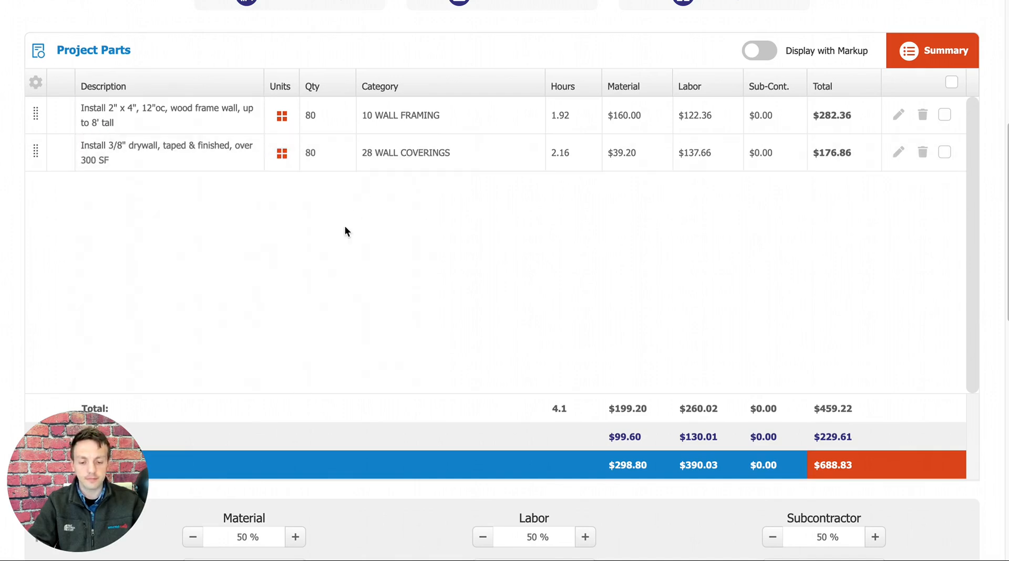
View the inline category, material and labor editors of the wood frame wall part without changing anything.
{"action": "scroll", "coordinate": [442, 266], "scroll_direction": "up", "scroll_amount": 1}
{"action": "left_click", "coordinate": [427, 152]}
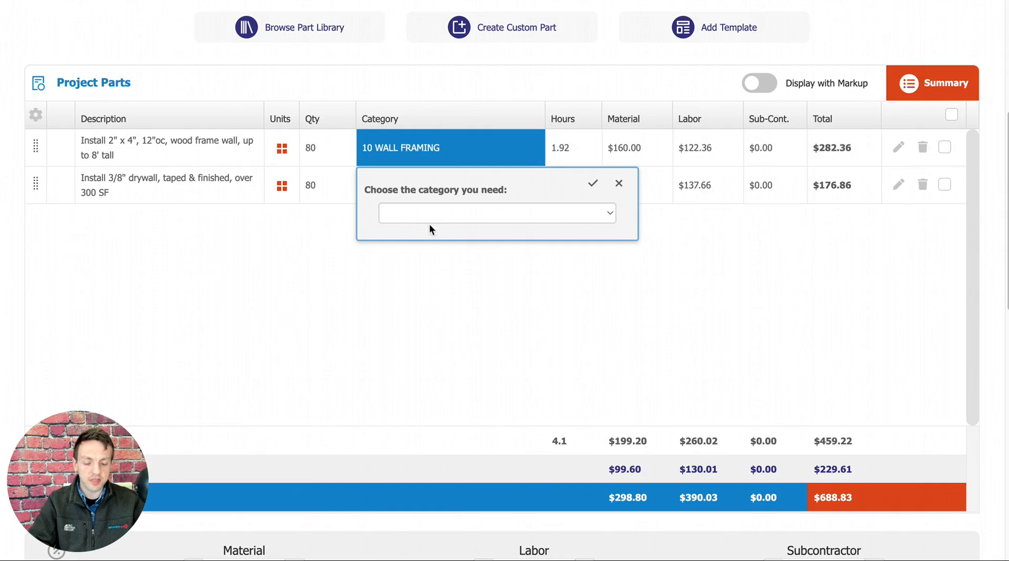
{"action": "left_click", "coordinate": [666, 276]}
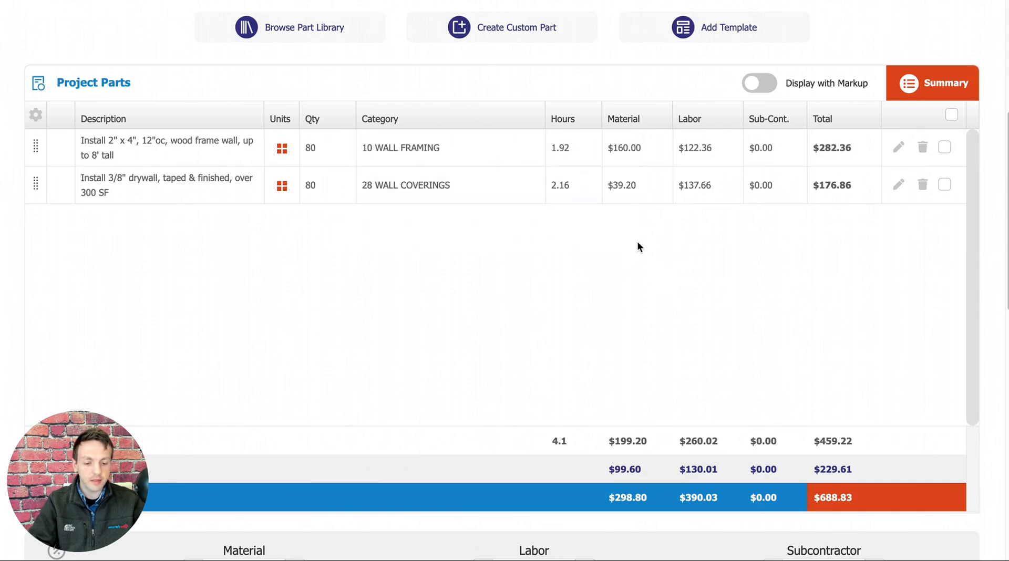
{"action": "left_click", "coordinate": [635, 162]}
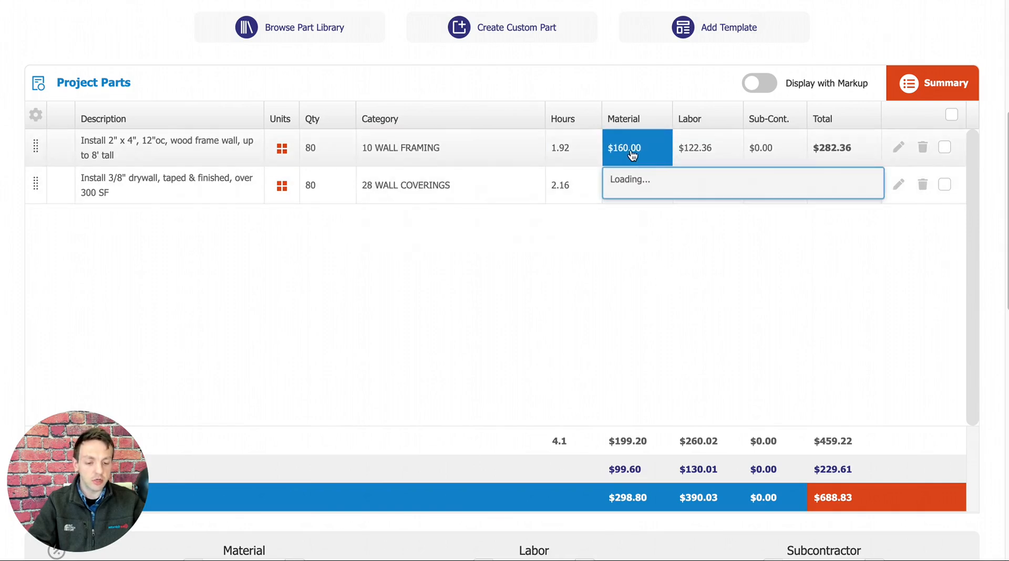
{"action": "left_click", "coordinate": [709, 150]}
{"action": "left_click", "coordinate": [709, 151]}
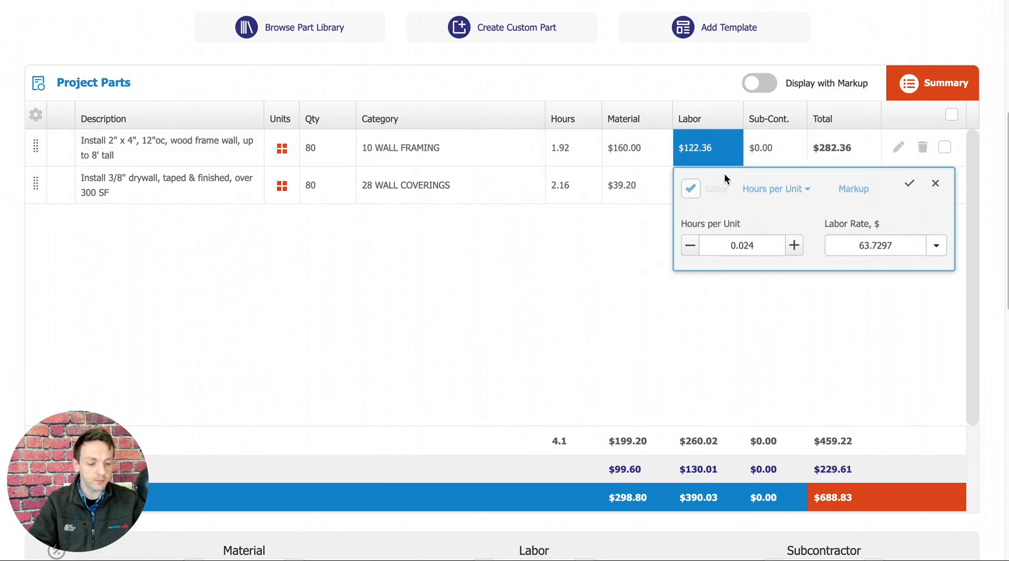
{"action": "left_click", "coordinate": [658, 339]}
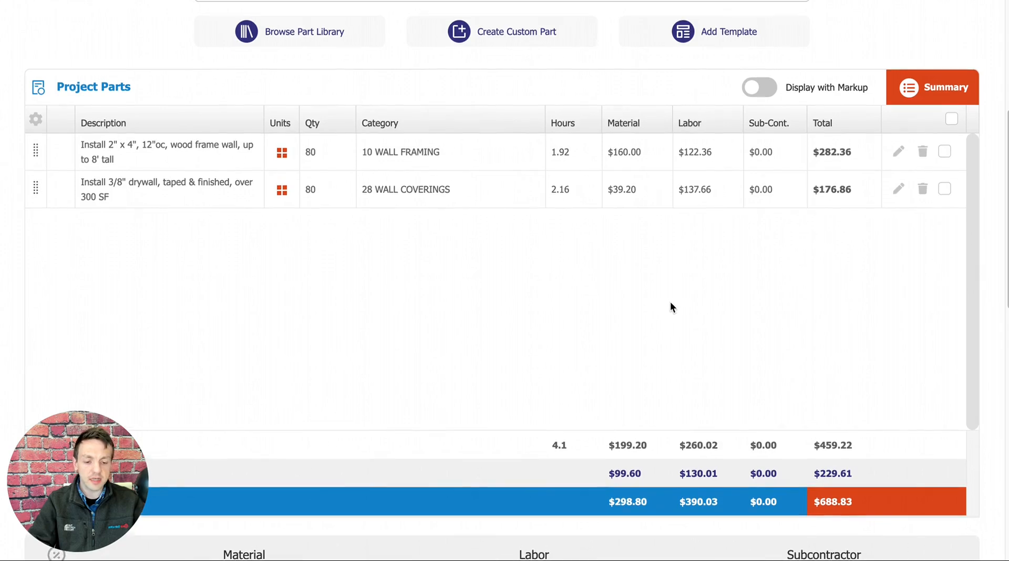
Open the wood frame wall part for full adjustment, review its cost calculation, and close it without saving.
{"action": "scroll", "coordinate": [668, 310], "scroll_direction": "up", "scroll_amount": 1}
{"action": "scroll", "coordinate": [699, 320], "scroll_direction": "up", "scroll_amount": 1}
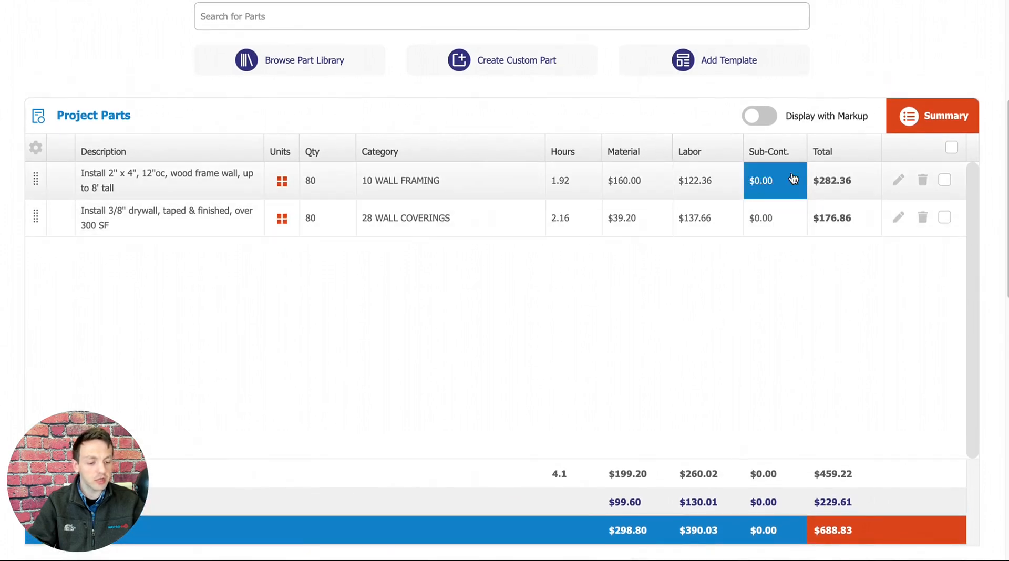
{"action": "left_click", "coordinate": [898, 182]}
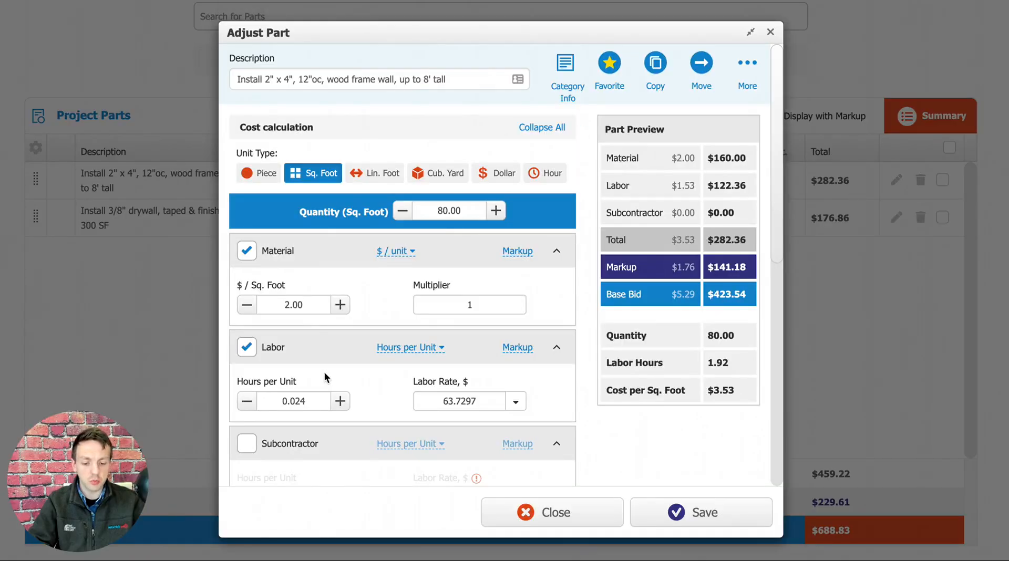
{"action": "scroll", "coordinate": [329, 273], "scroll_direction": "down", "scroll_amount": 2}
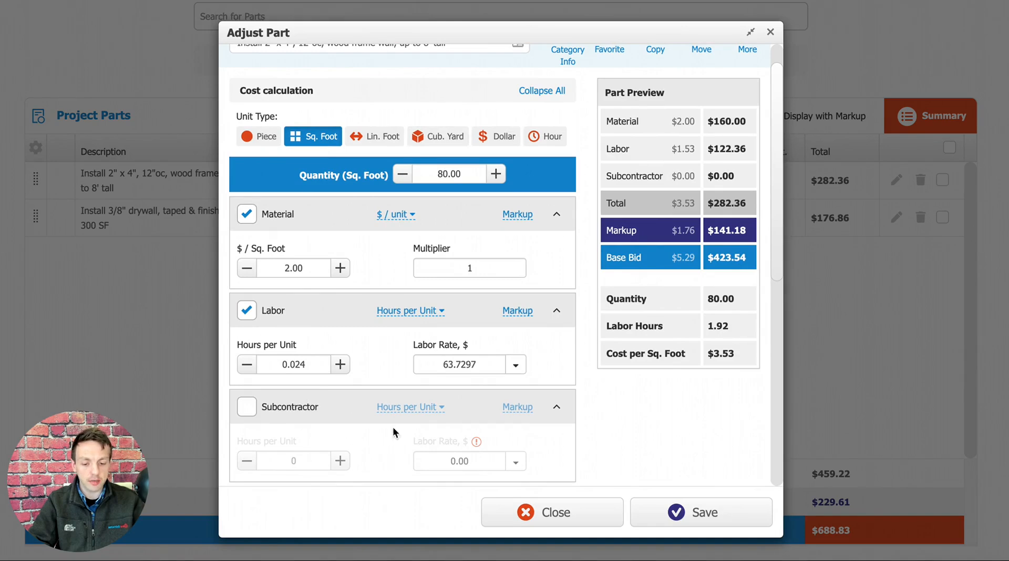
{"action": "left_click", "coordinate": [774, 36]}
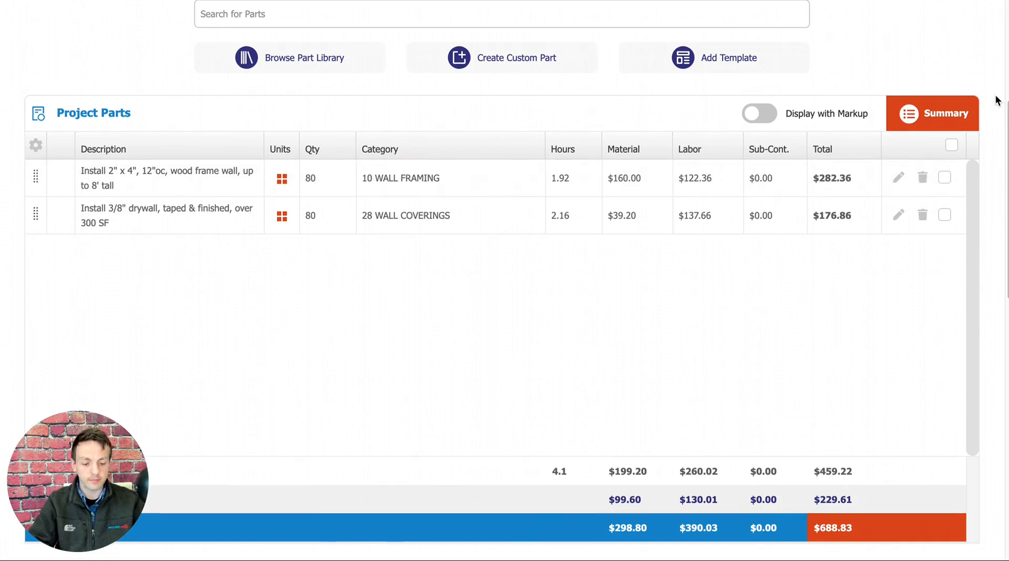
Examine the project's cost total, markup and base bid amounts below the parts list.
{"action": "scroll", "coordinate": [994, 98], "scroll_direction": "down", "scroll_amount": 1}
{"action": "scroll", "coordinate": [993, 142], "scroll_direction": "down", "scroll_amount": 5}
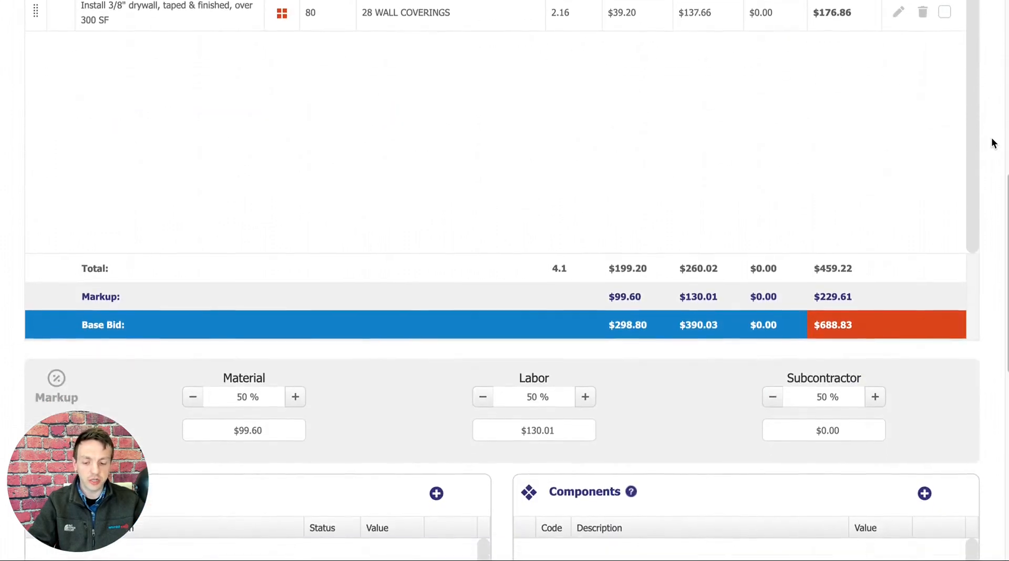
{"action": "left_click_drag", "start_coordinate": [857, 257], "coordinate": [819, 258]}
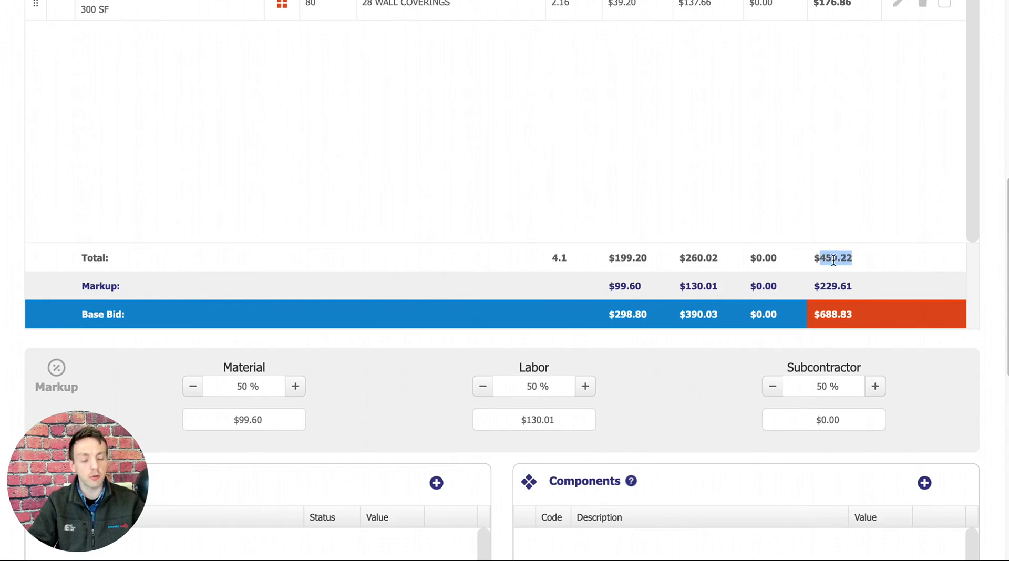
{"action": "left_click", "coordinate": [858, 262]}
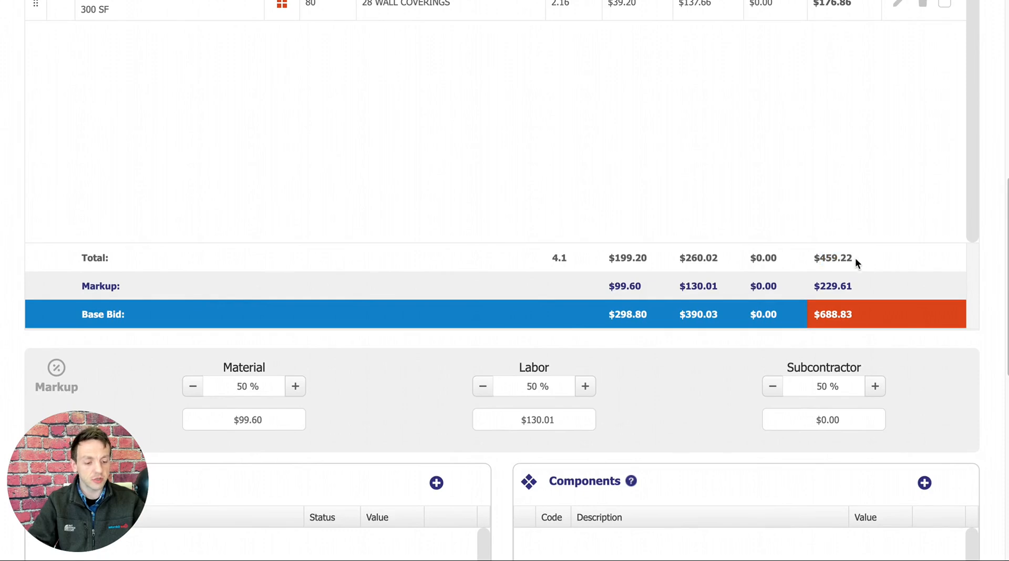
{"action": "left_click_drag", "start_coordinate": [852, 258], "coordinate": [821, 259]}
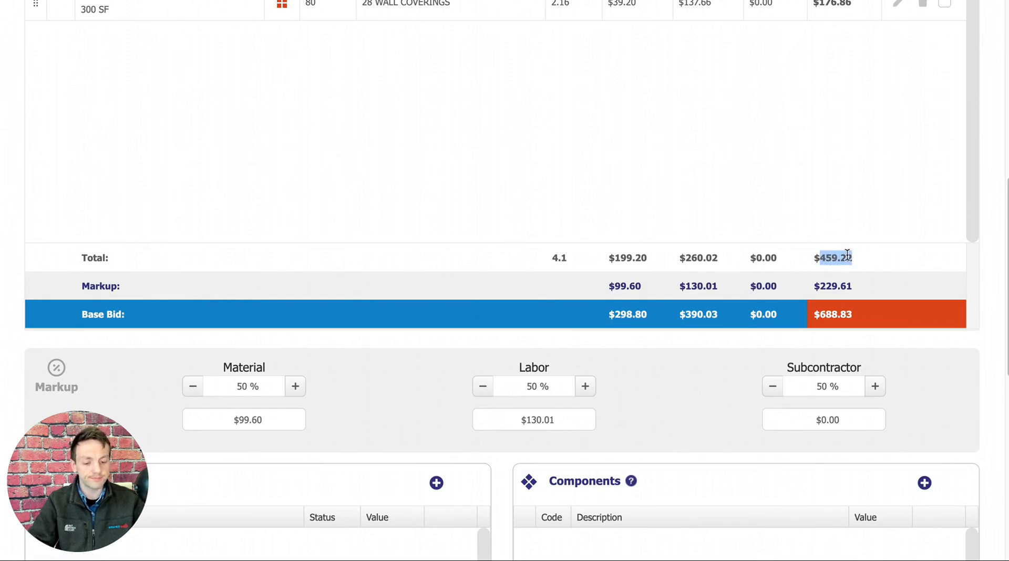
{"action": "left_click_drag", "start_coordinate": [853, 286], "coordinate": [814, 320]}
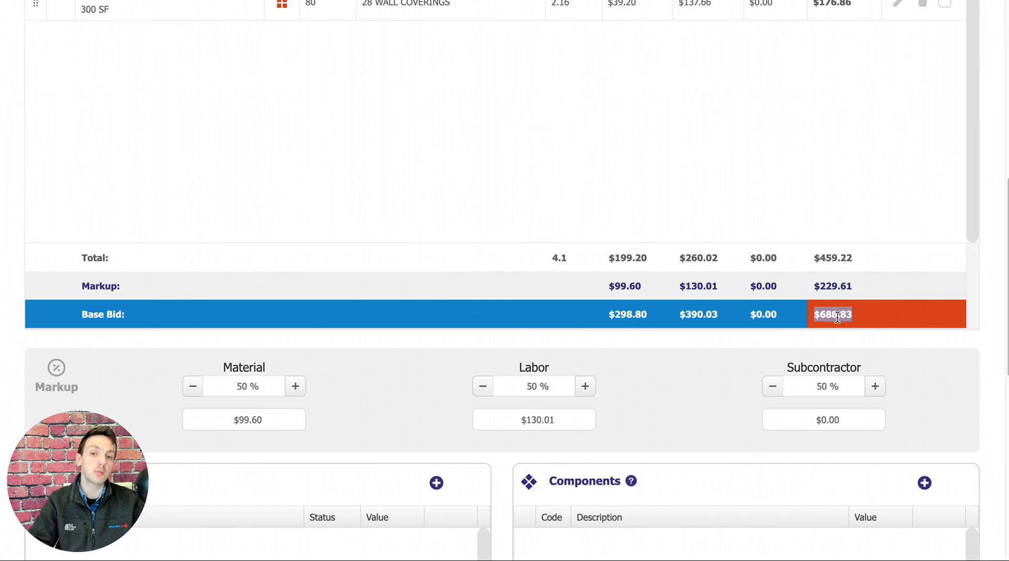
{"action": "left_click", "coordinate": [860, 317]}
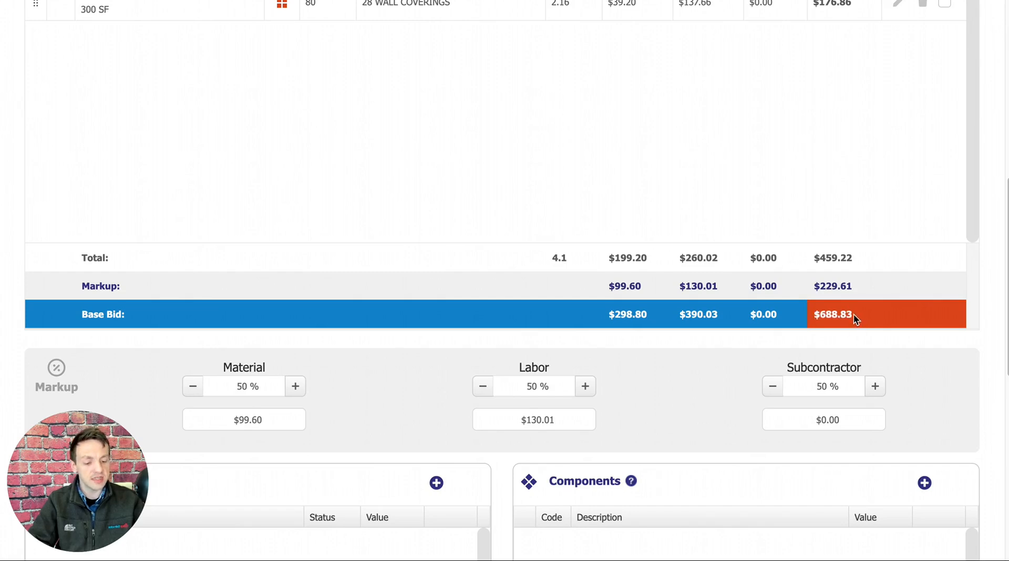
{"action": "left_click_drag", "start_coordinate": [853, 315], "coordinate": [815, 316]}
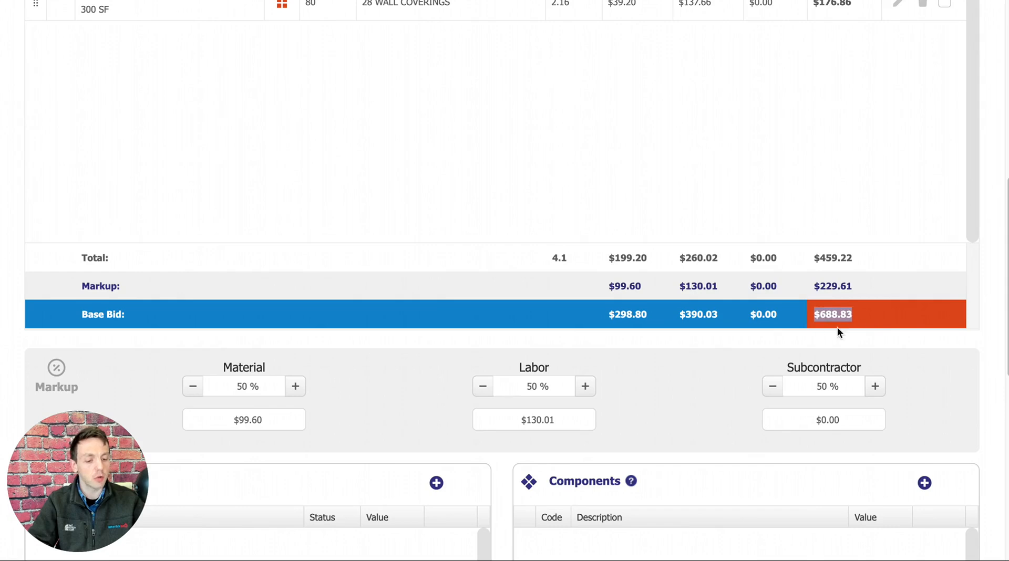
{"action": "left_click", "coordinate": [866, 323]}
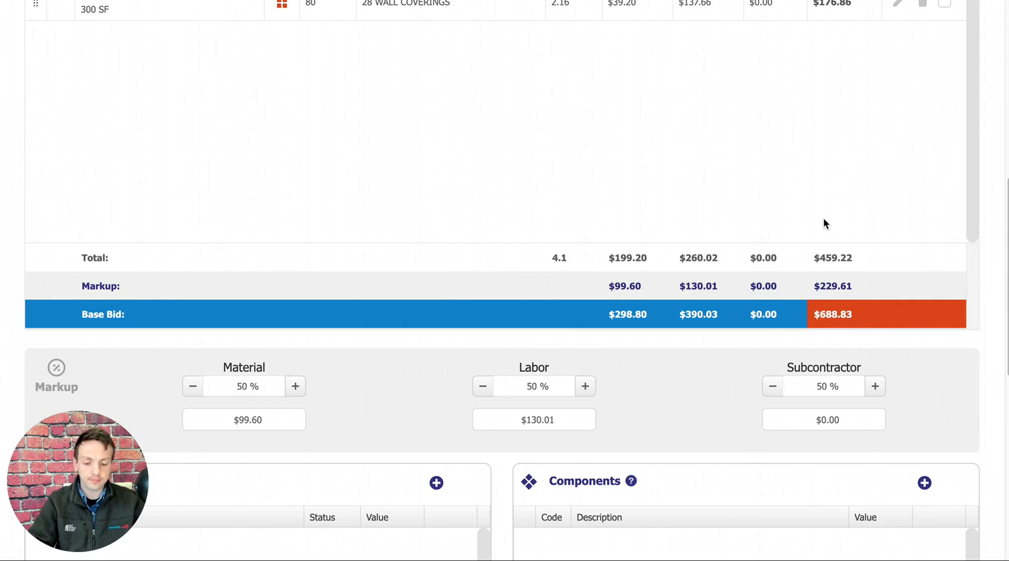
Try lowering the project's material markup to 48%, and restore it to 50%.
{"action": "scroll", "coordinate": [824, 220], "scroll_direction": "down", "scroll_amount": 2}
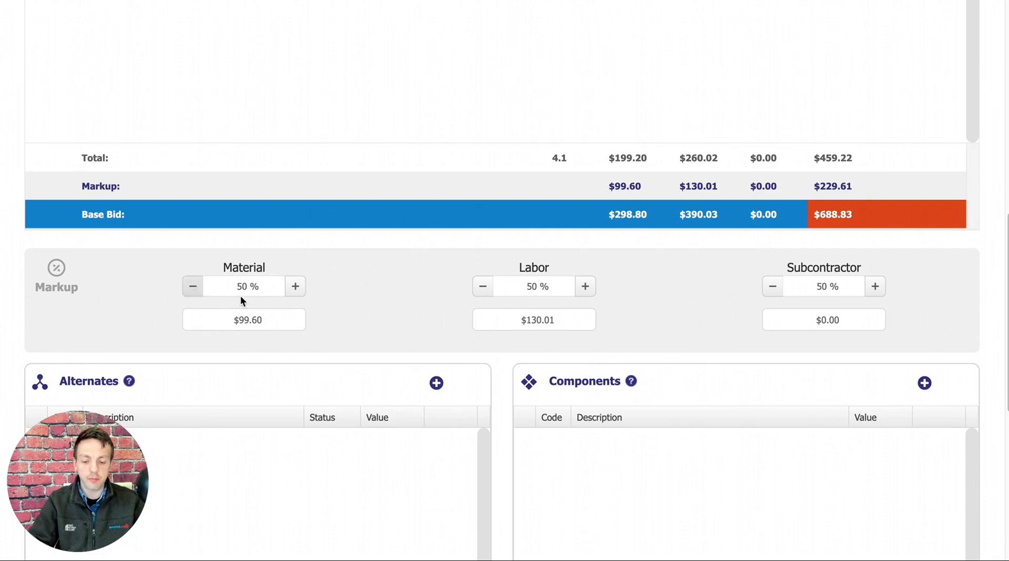
{"action": "left_click", "coordinate": [191, 291]}
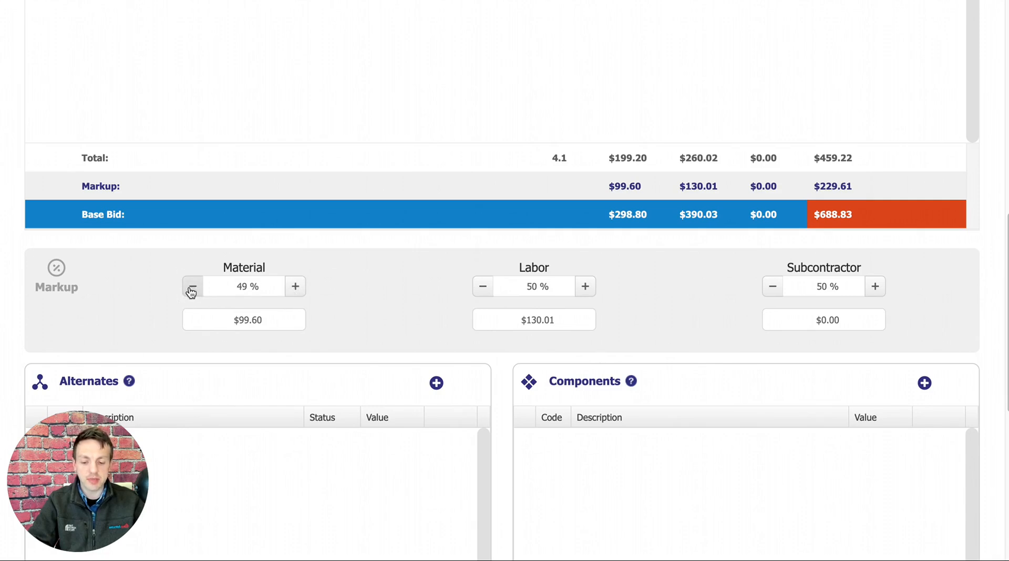
{"action": "left_click", "coordinate": [293, 288]}
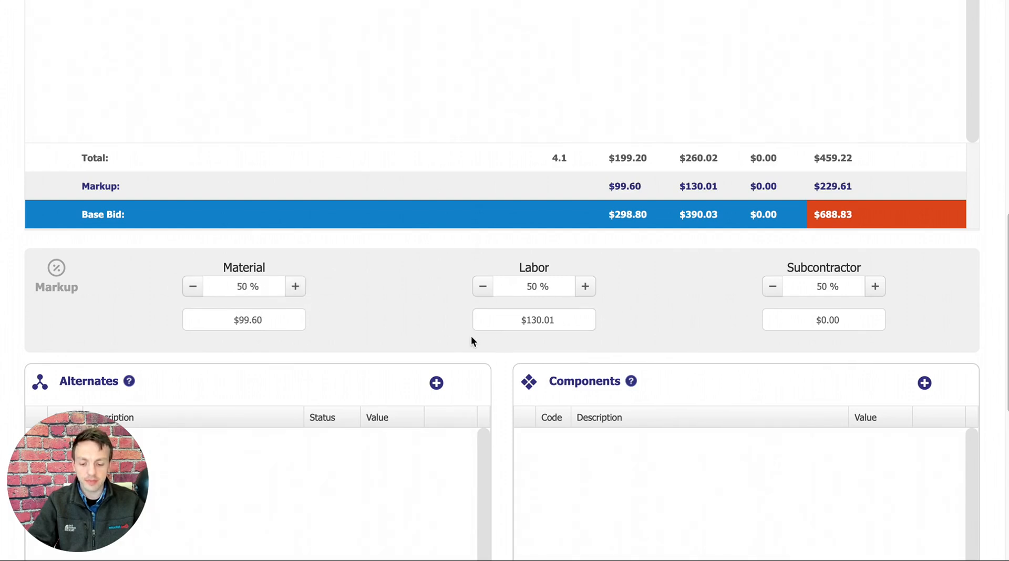
Set the project's material markup to 60% and check the resulting total, markup and base bid amounts.
{"action": "left_click", "coordinate": [243, 287]}
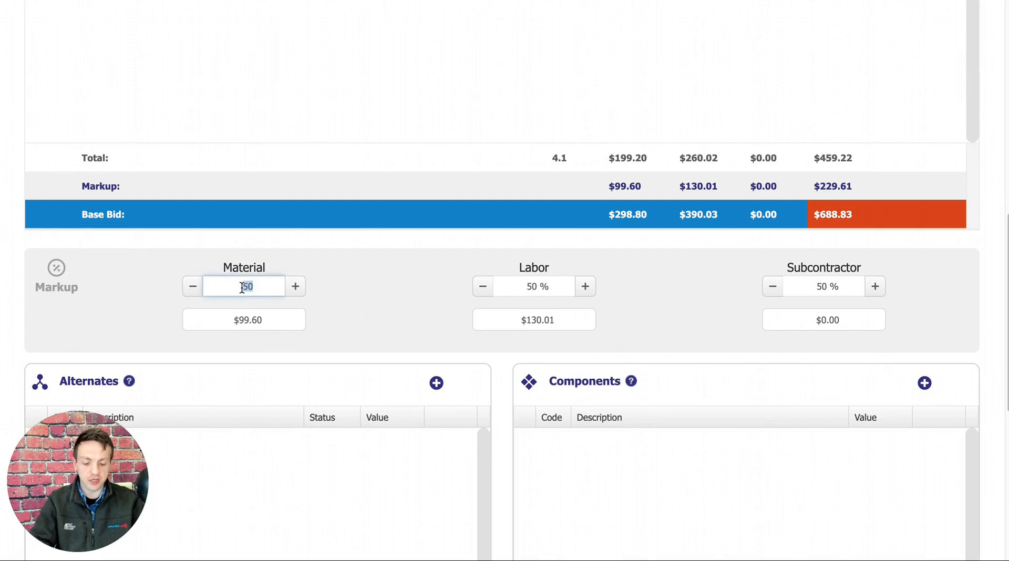
{"action": "type", "text": "6"}
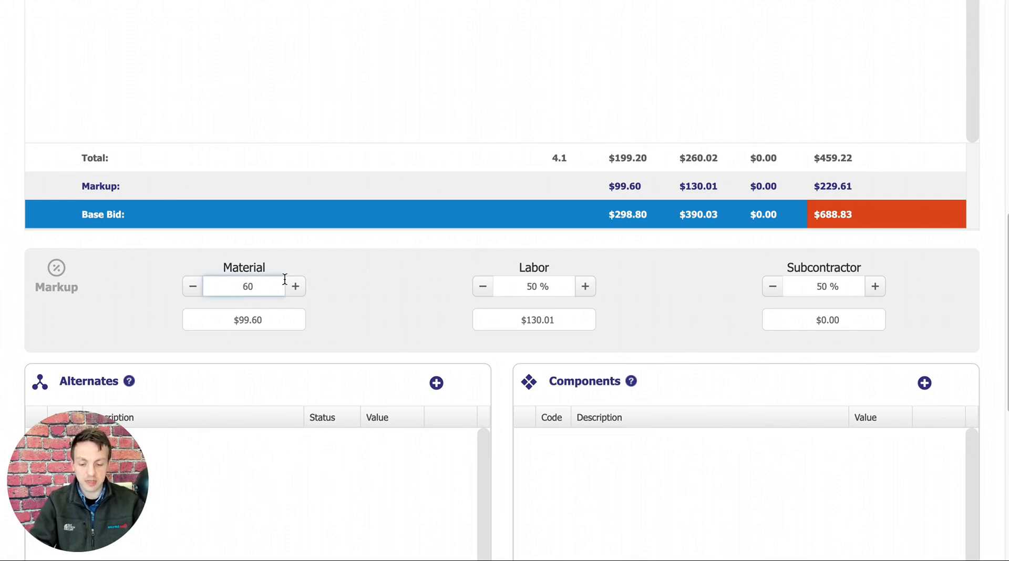
{"action": "left_click", "coordinate": [351, 277]}
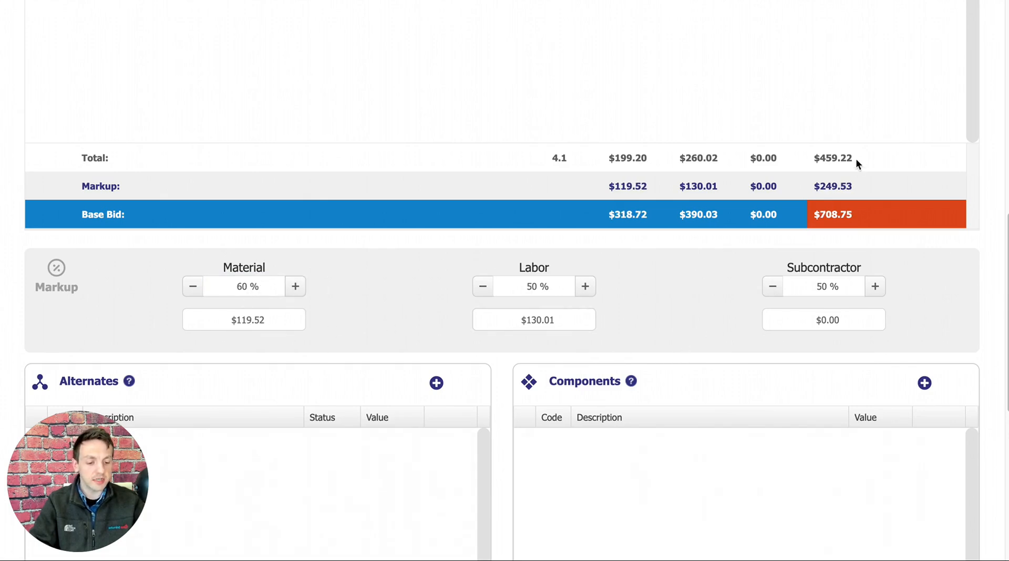
{"action": "left_click_drag", "start_coordinate": [853, 157], "coordinate": [820, 158]}
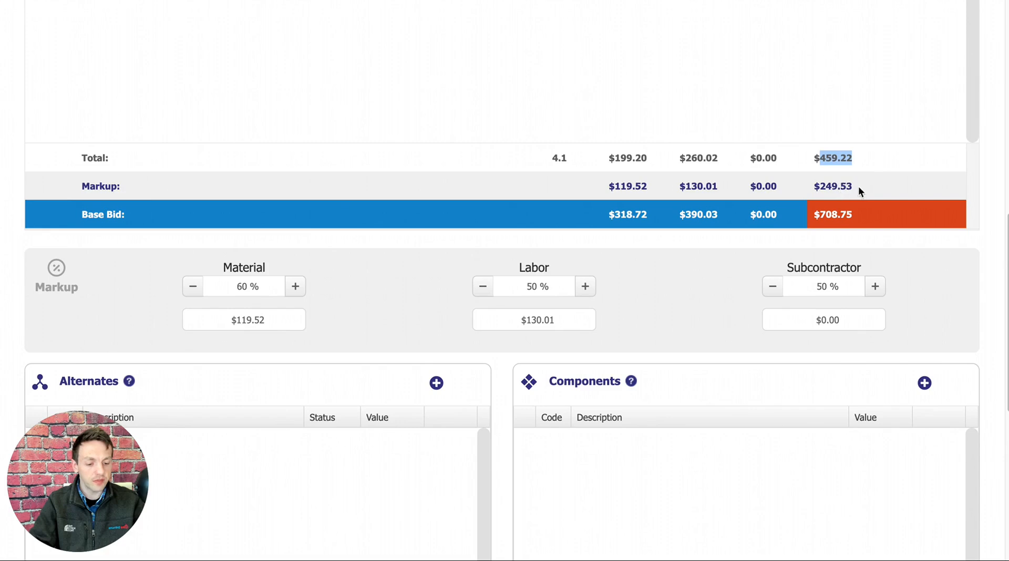
{"action": "left_click_drag", "start_coordinate": [853, 186], "coordinate": [817, 188]}
{"action": "left_click_drag", "start_coordinate": [858, 218], "coordinate": [806, 214]}
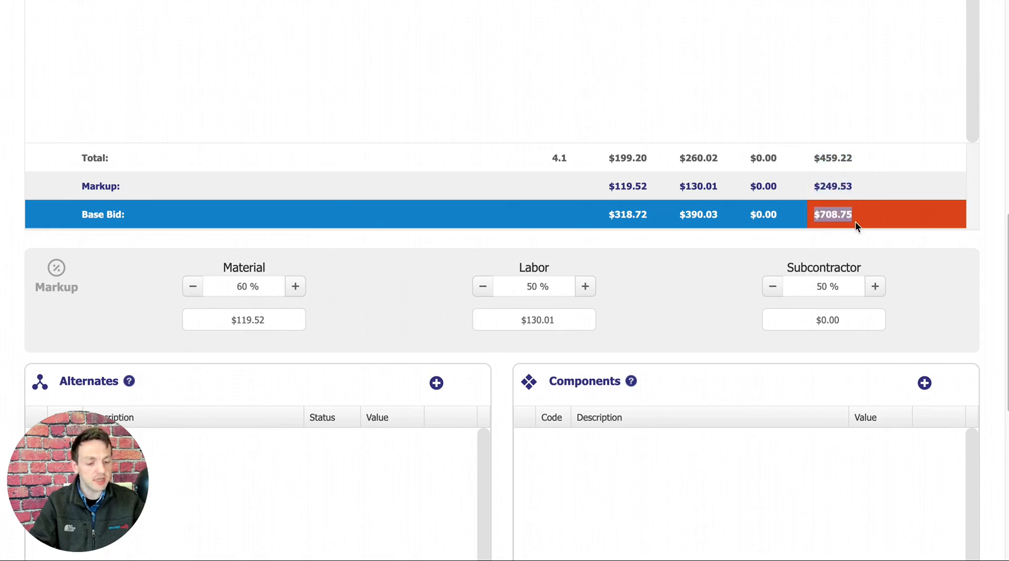
{"action": "left_click", "coordinate": [676, 257]}
Create a miscellaneous line item described as Tax, with its value set as a percentage of 6.
{"action": "scroll", "coordinate": [694, 242], "scroll_direction": "down", "scroll_amount": 1}
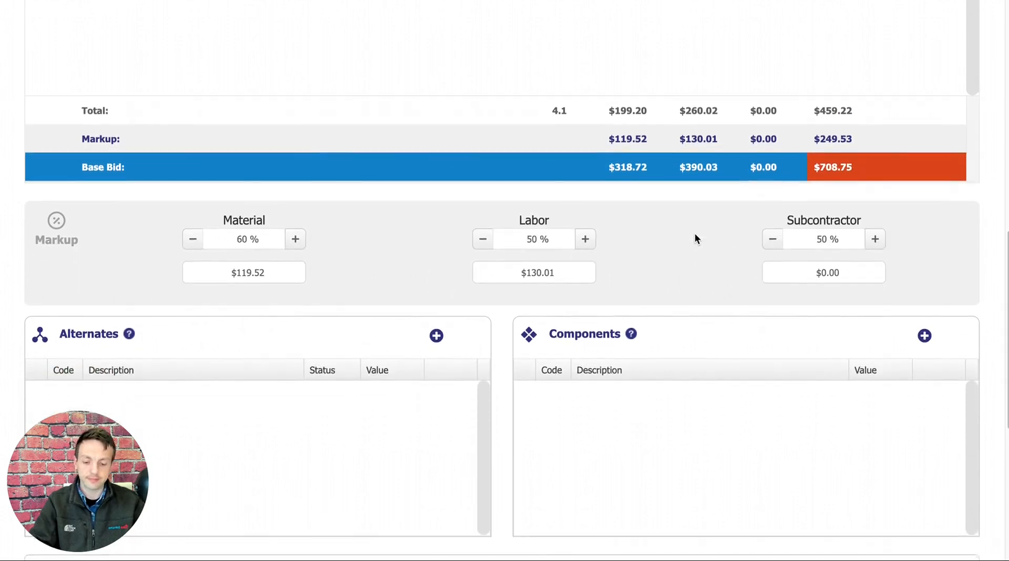
{"action": "scroll", "coordinate": [695, 241], "scroll_direction": "down", "scroll_amount": 3}
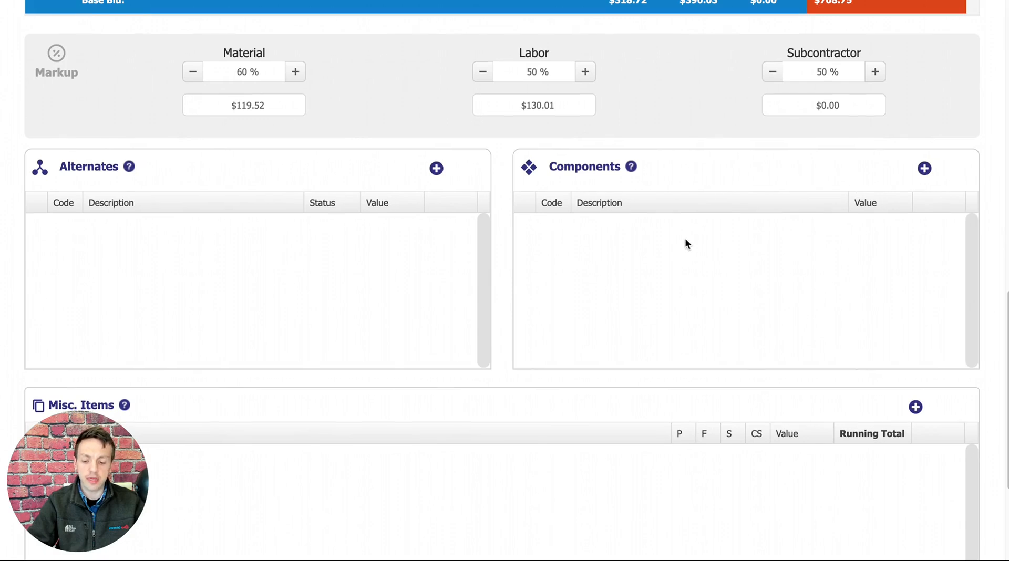
{"action": "scroll", "coordinate": [683, 241], "scroll_direction": "down", "scroll_amount": 3}
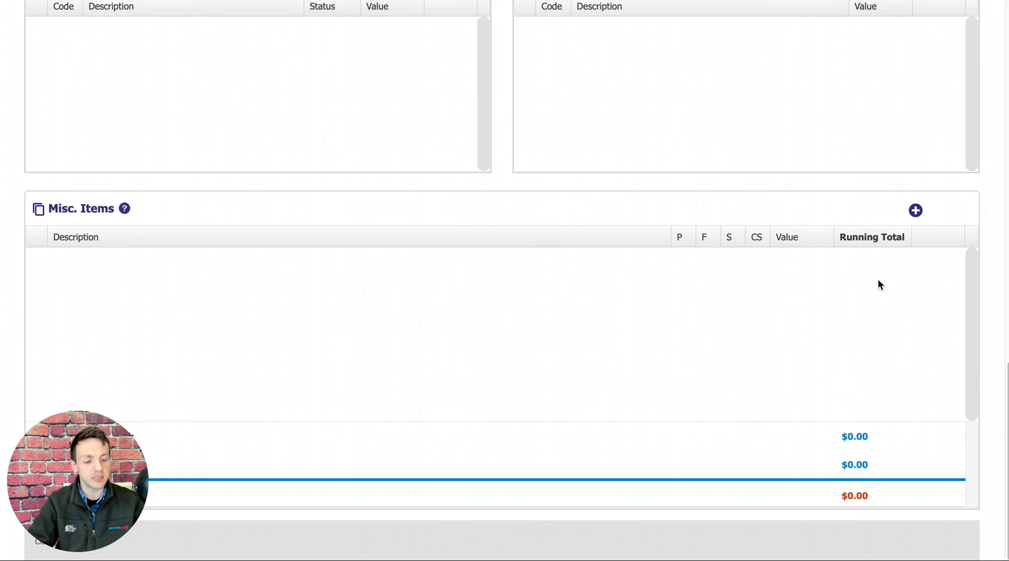
{"action": "left_click", "coordinate": [916, 211]}
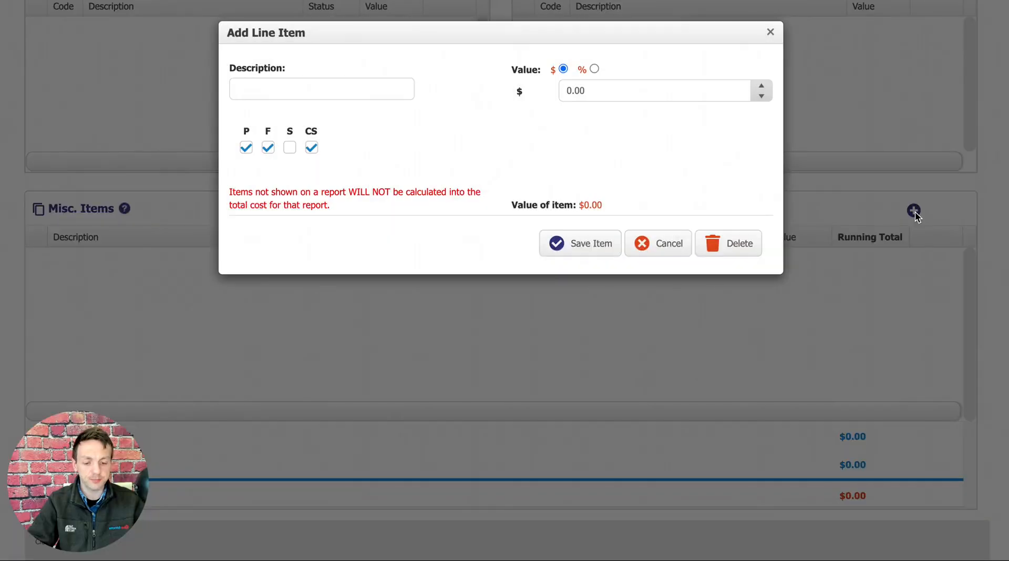
{"action": "left_click", "coordinate": [361, 89]}
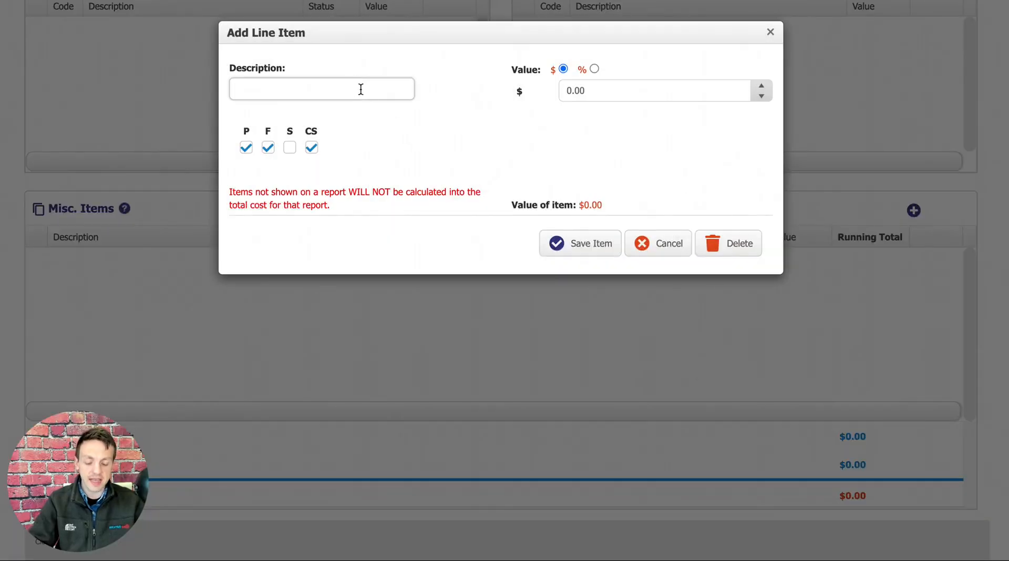
{"action": "type", "text": "Ta"}
{"action": "type", "text": "x"}
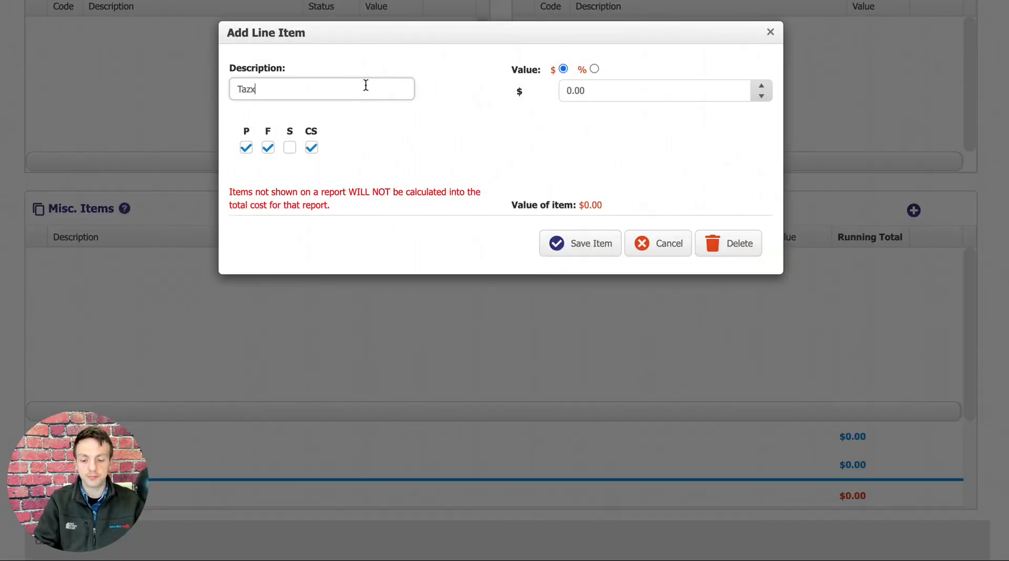
{"action": "left_click", "coordinate": [472, 115]}
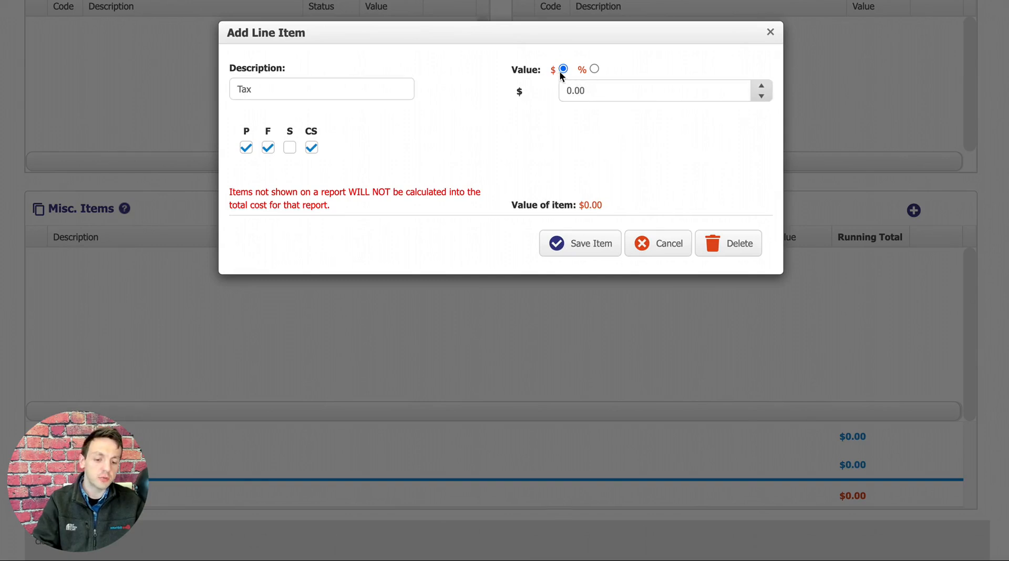
{"action": "left_click", "coordinate": [595, 68]}
{"action": "left_click", "coordinate": [595, 90]}
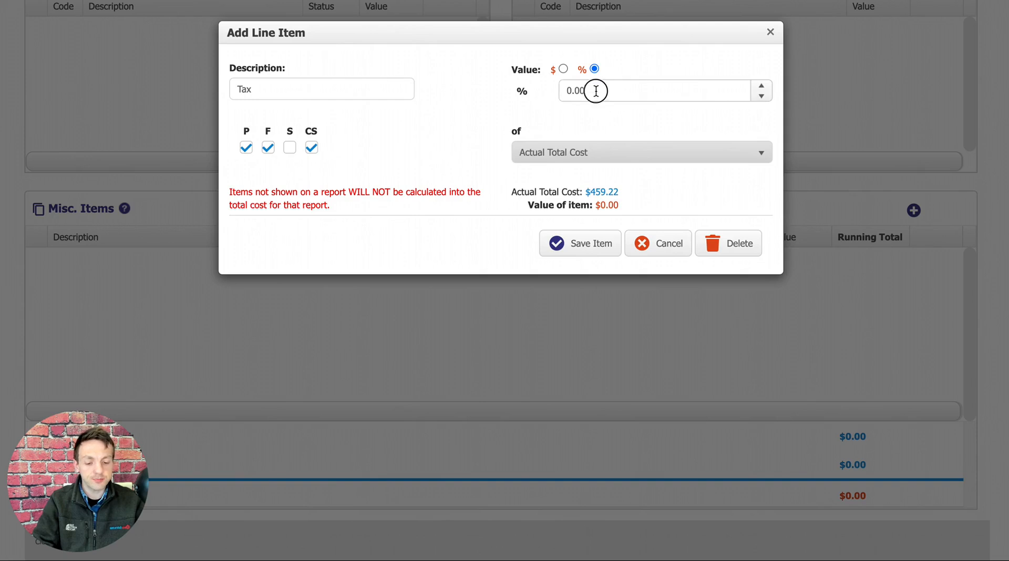
{"action": "type", "text": "6"}
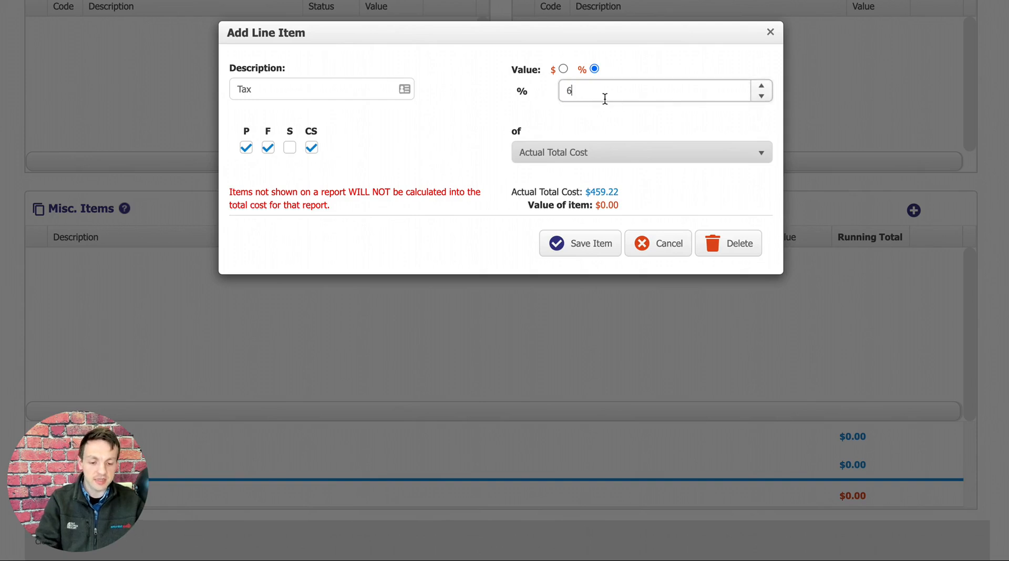
{"action": "left_click", "coordinate": [505, 118]}
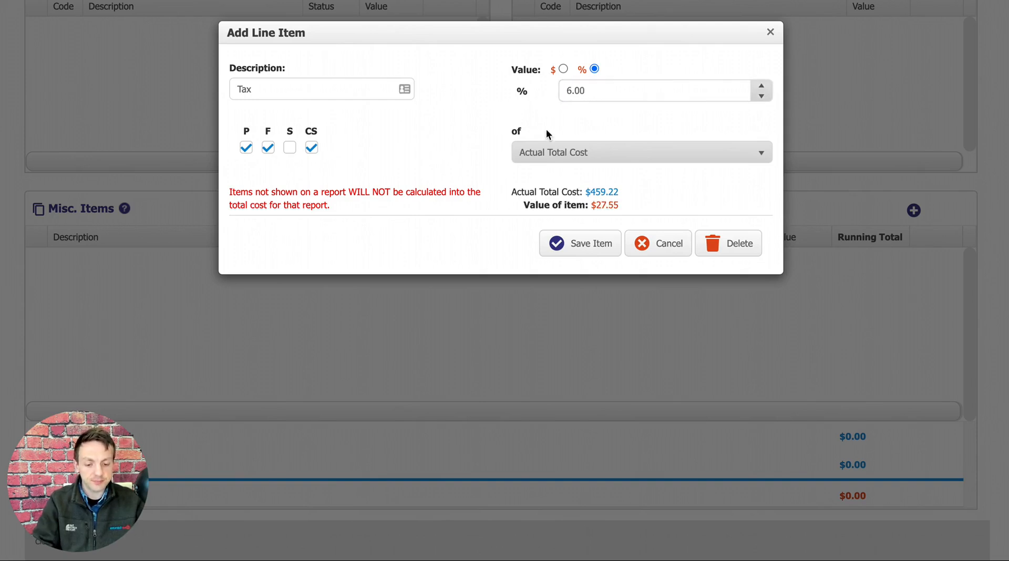
Keep Actual Total Cost as the basis of the tax percentage, check the item's value, and save and close the item.
{"action": "left_click", "coordinate": [595, 159]}
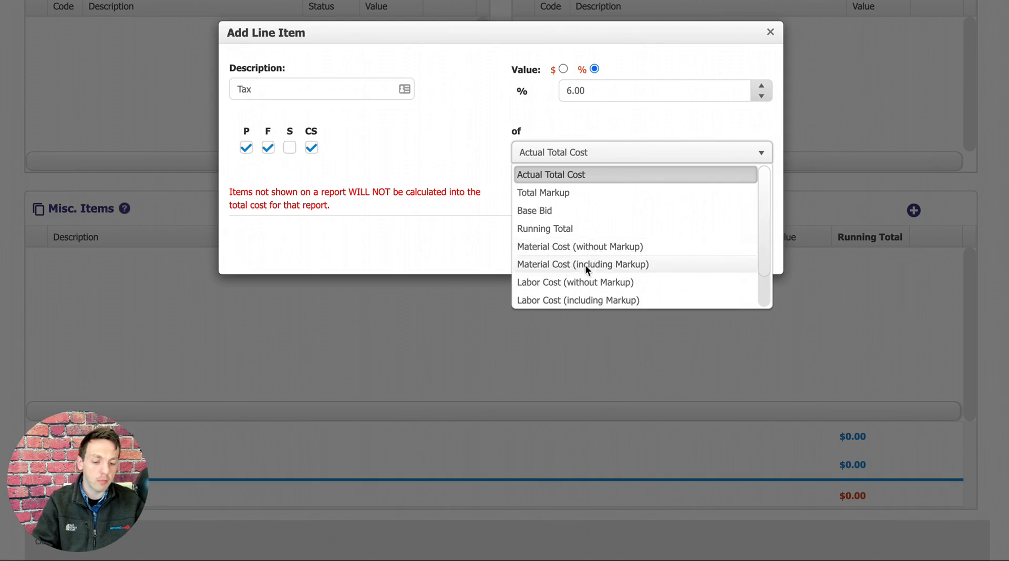
{"action": "left_click", "coordinate": [578, 179]}
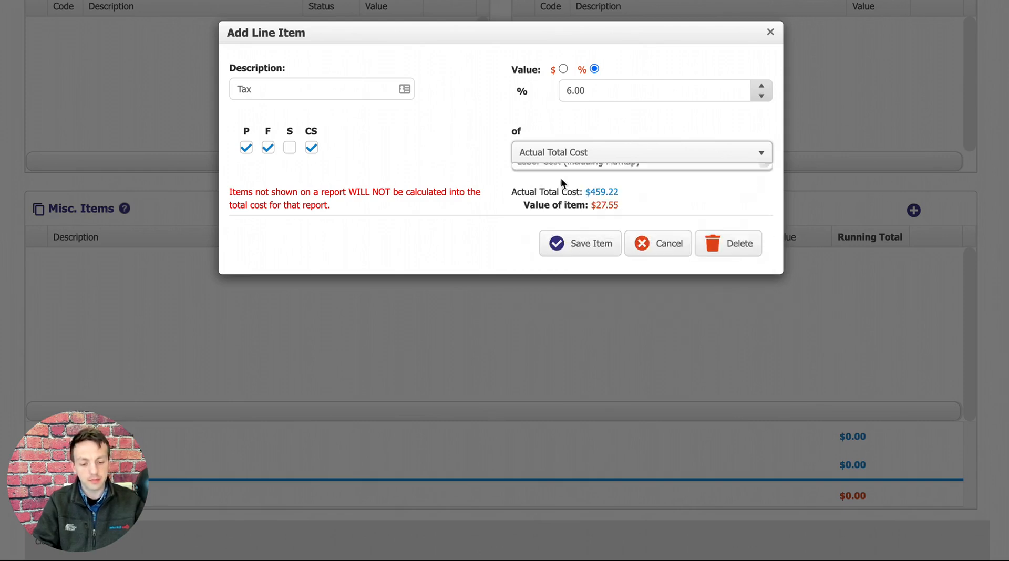
{"action": "left_click", "coordinate": [430, 135]}
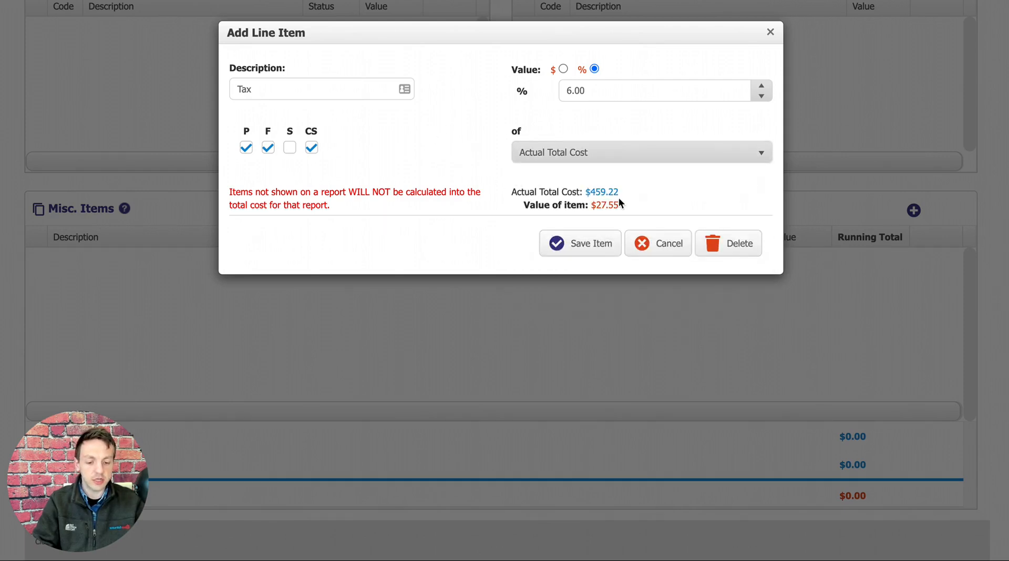
{"action": "left_click_drag", "start_coordinate": [622, 193], "coordinate": [590, 202]}
{"action": "left_click", "coordinate": [593, 191]}
{"action": "left_click", "coordinate": [649, 206]}
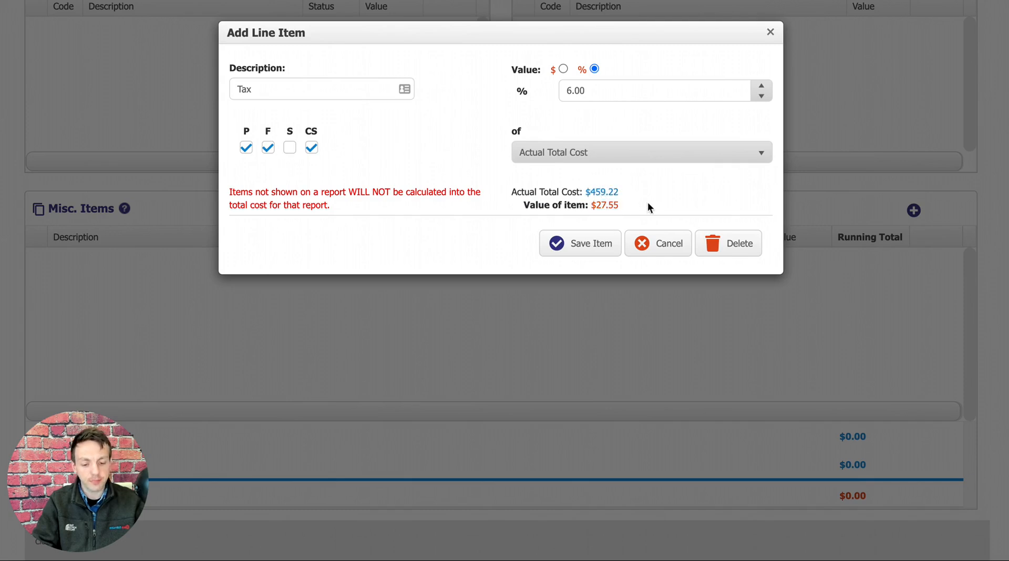
{"action": "left_click", "coordinate": [593, 239]}
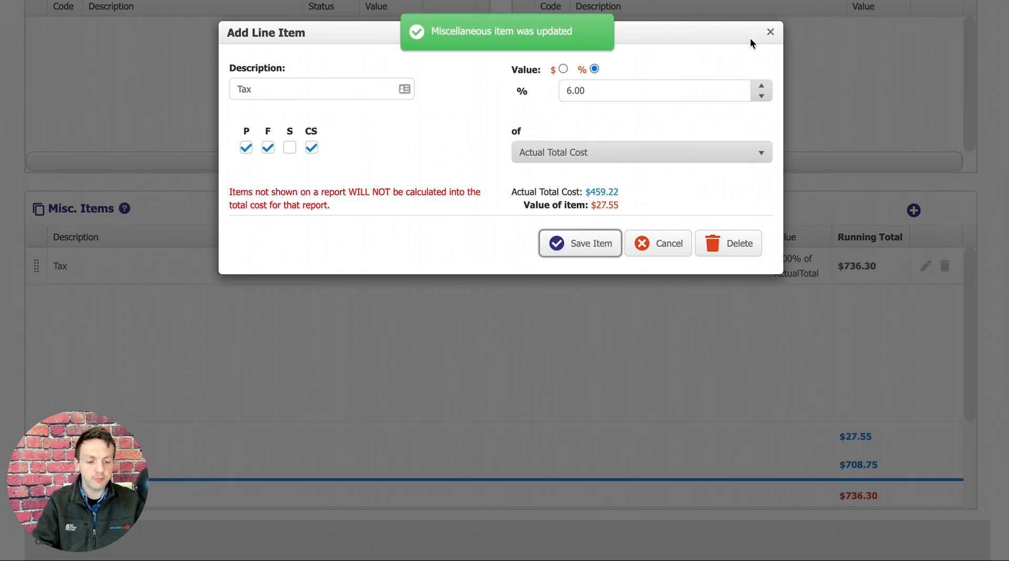
{"action": "left_click", "coordinate": [770, 33]}
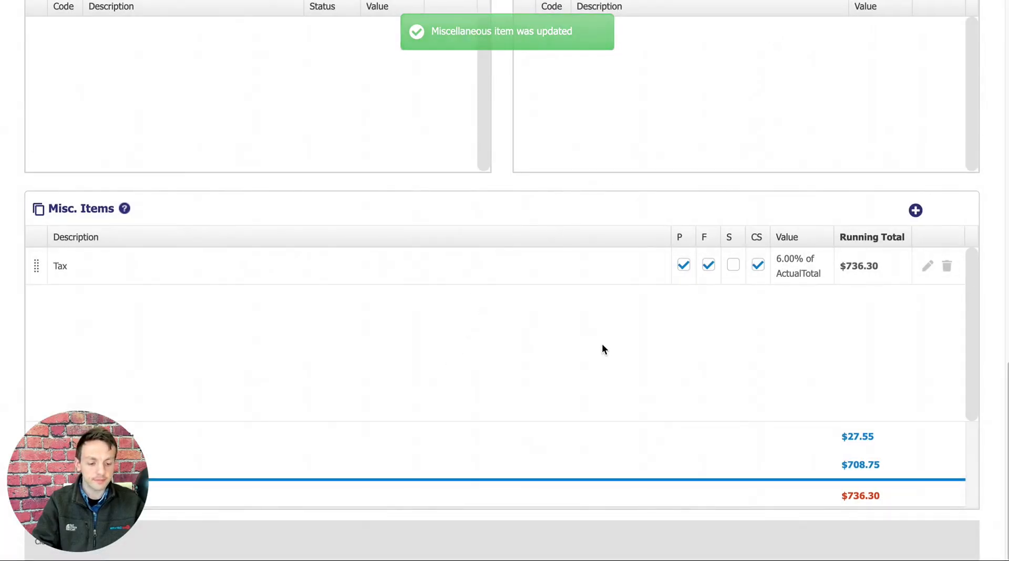
Create a new component in the project and enter Bathroom as its description.
{"action": "scroll", "coordinate": [611, 350], "scroll_direction": "up", "scroll_amount": 1}
{"action": "scroll", "coordinate": [610, 349], "scroll_direction": "up", "scroll_amount": 3}
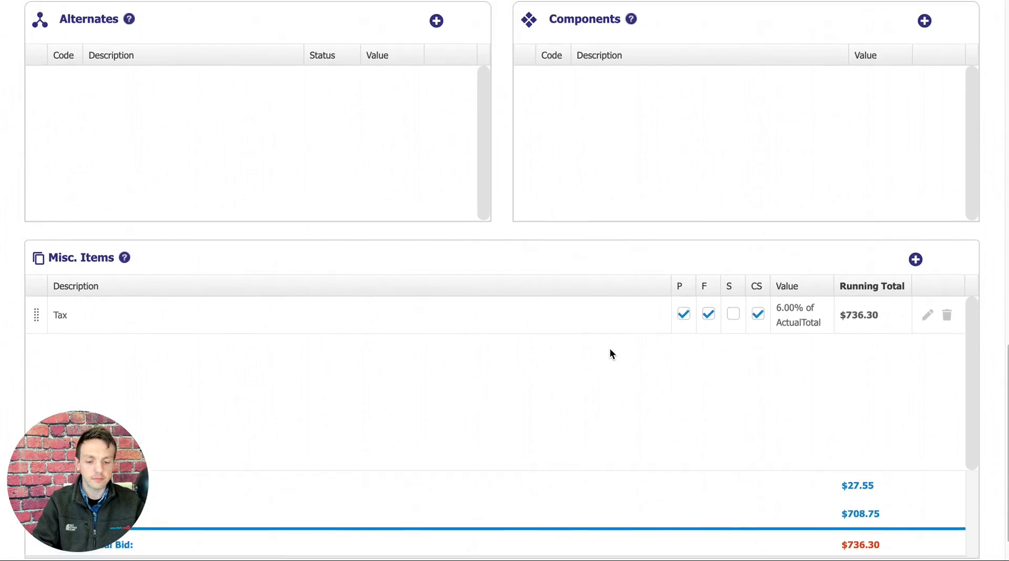
{"action": "scroll", "coordinate": [609, 353], "scroll_direction": "up", "scroll_amount": 2}
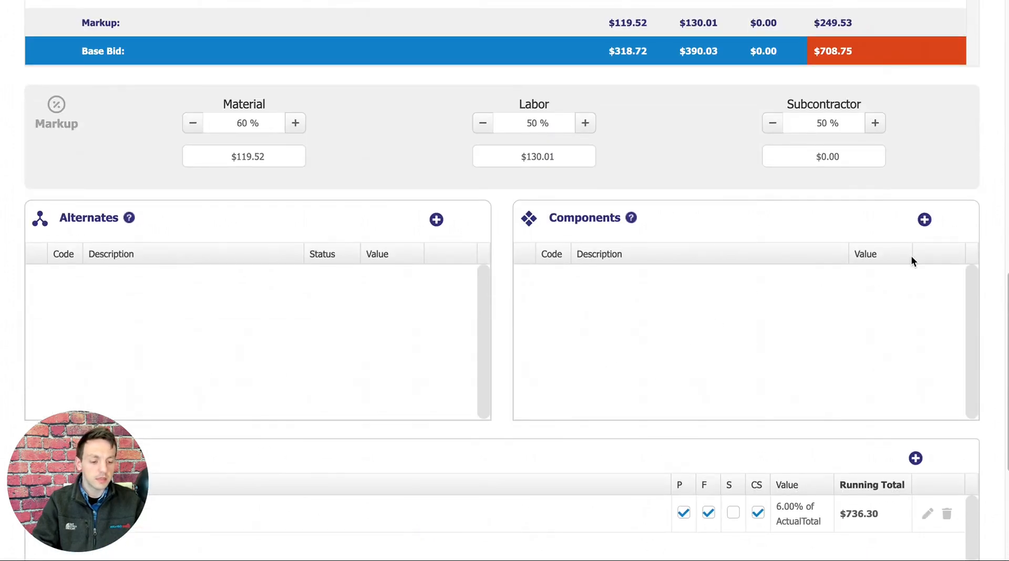
{"action": "left_click", "coordinate": [924, 220]}
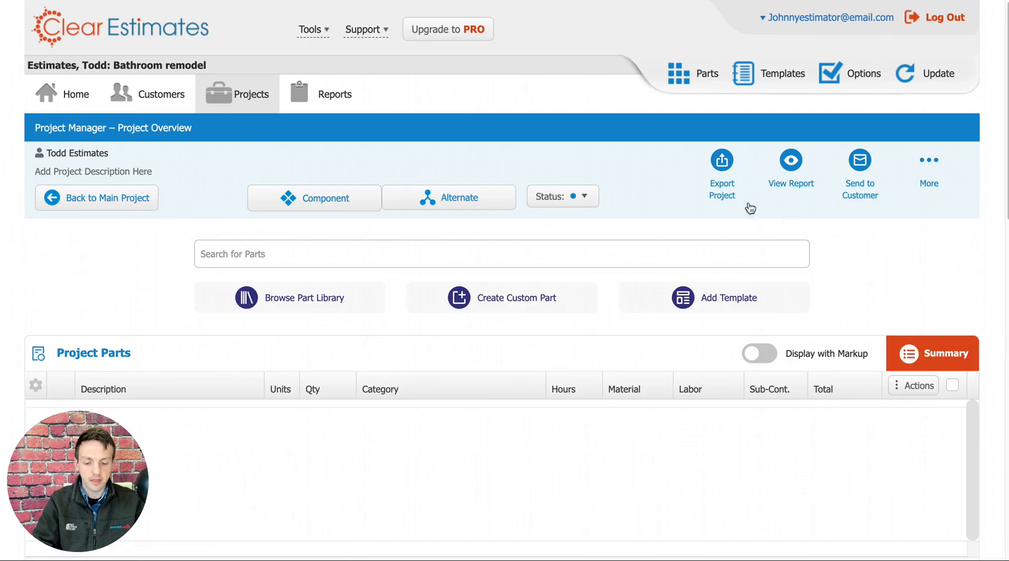
{"action": "scroll", "coordinate": [689, 139], "scroll_direction": "down", "scroll_amount": 3}
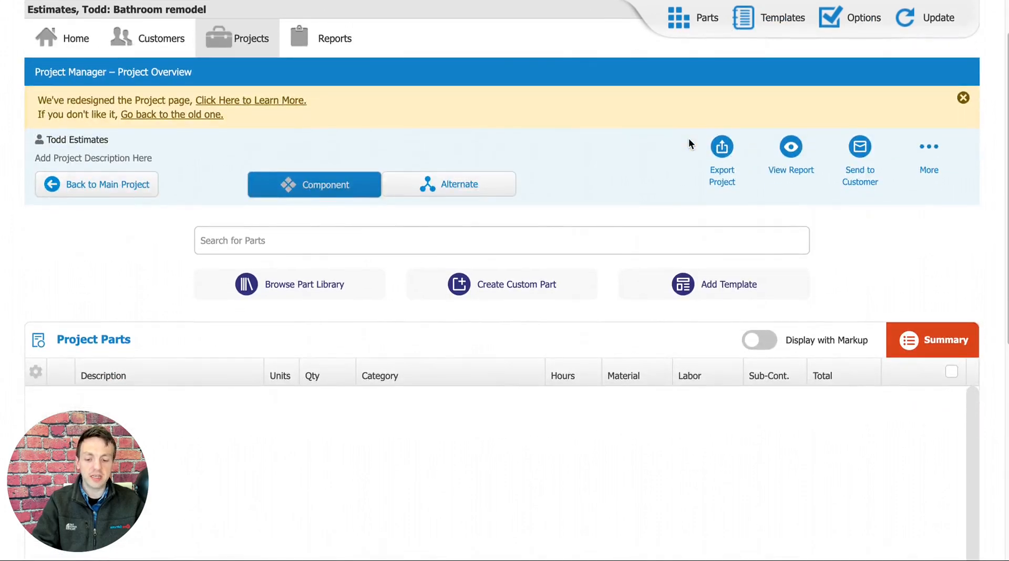
{"action": "scroll", "coordinate": [691, 136], "scroll_direction": "up", "scroll_amount": 1}
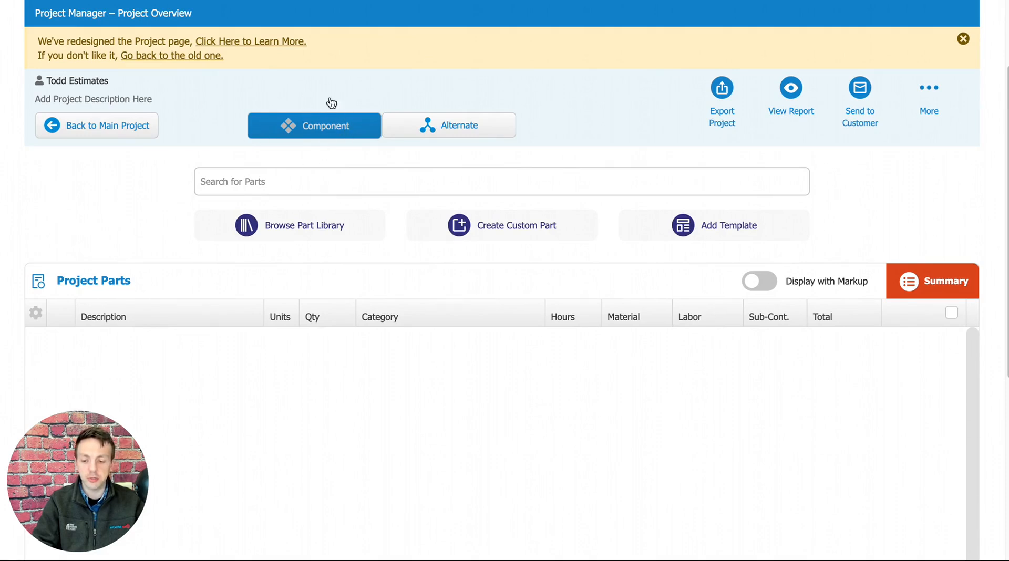
{"action": "left_click", "coordinate": [129, 102]}
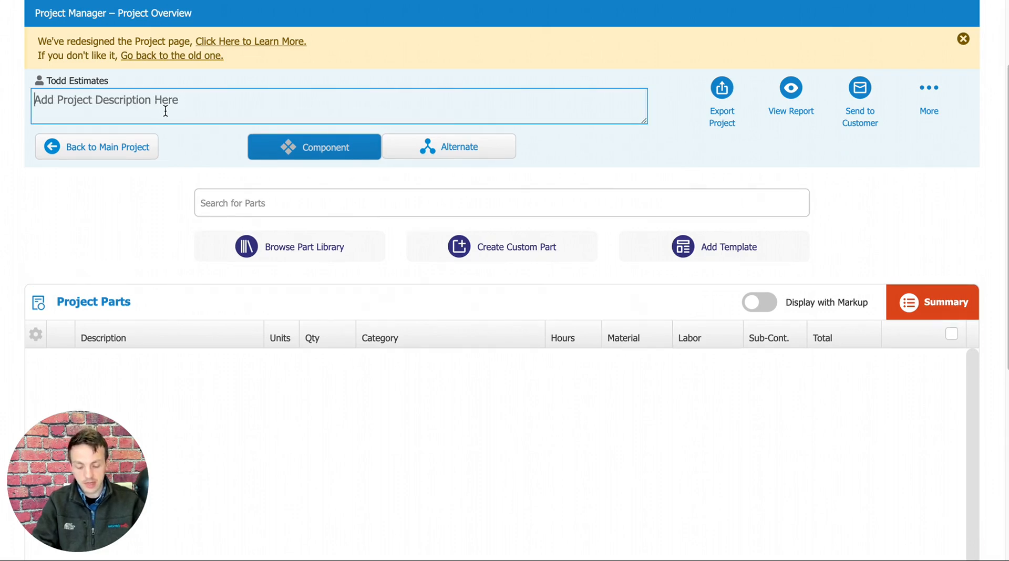
{"action": "type", "text": "Bathroom"}
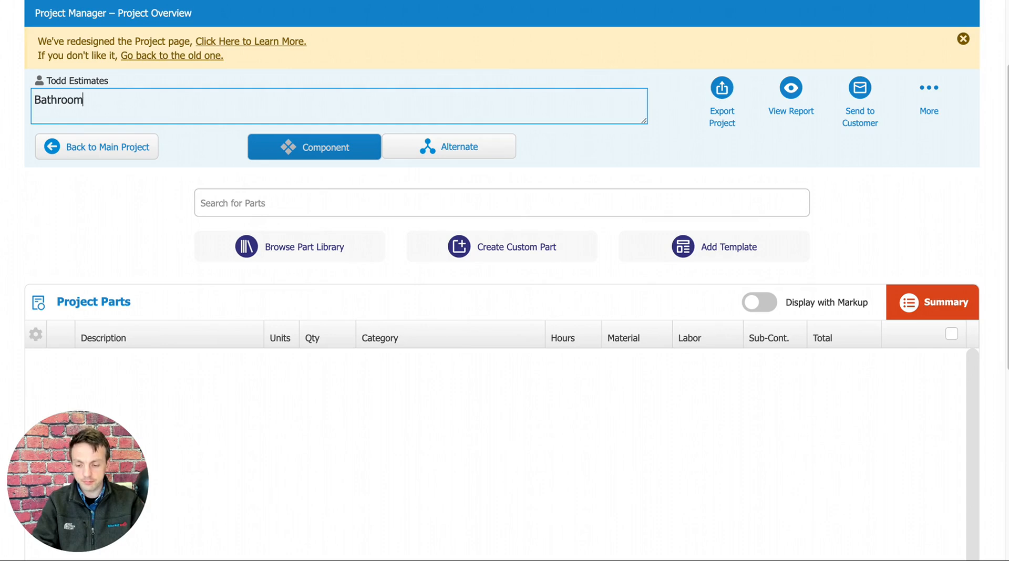
{"action": "left_click", "coordinate": [149, 209]}
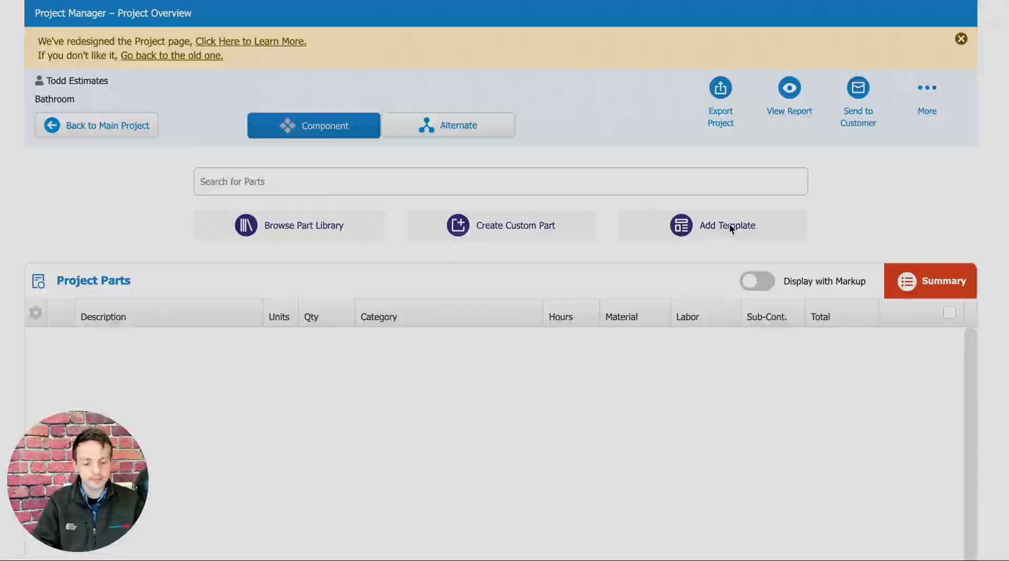
Start adding a template to the Bathroom component and choose Bathroom, Remodel, Average Grade from the Bathrooms category.
{"action": "left_click", "coordinate": [730, 225]}
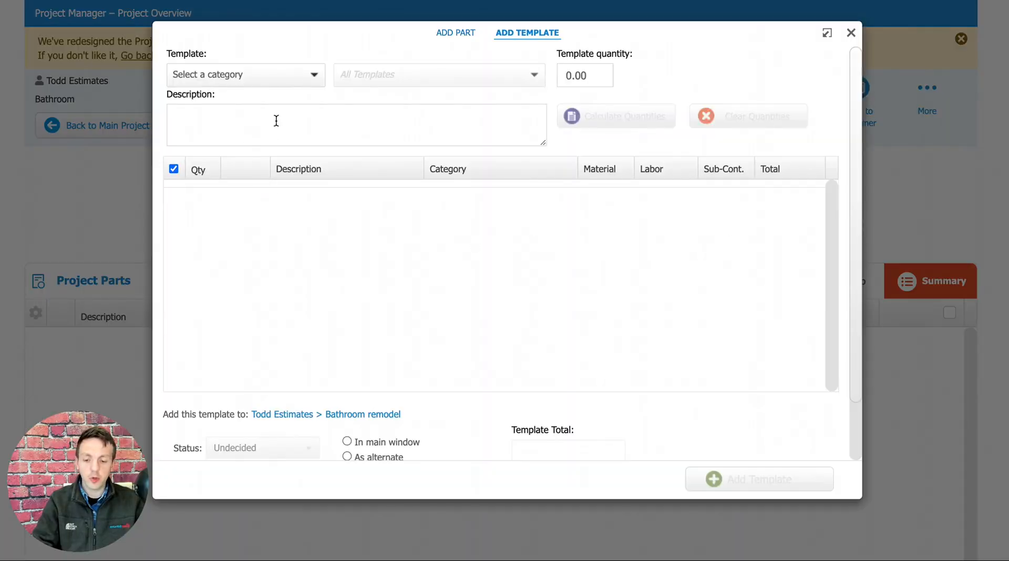
{"action": "left_click", "coordinate": [265, 72]}
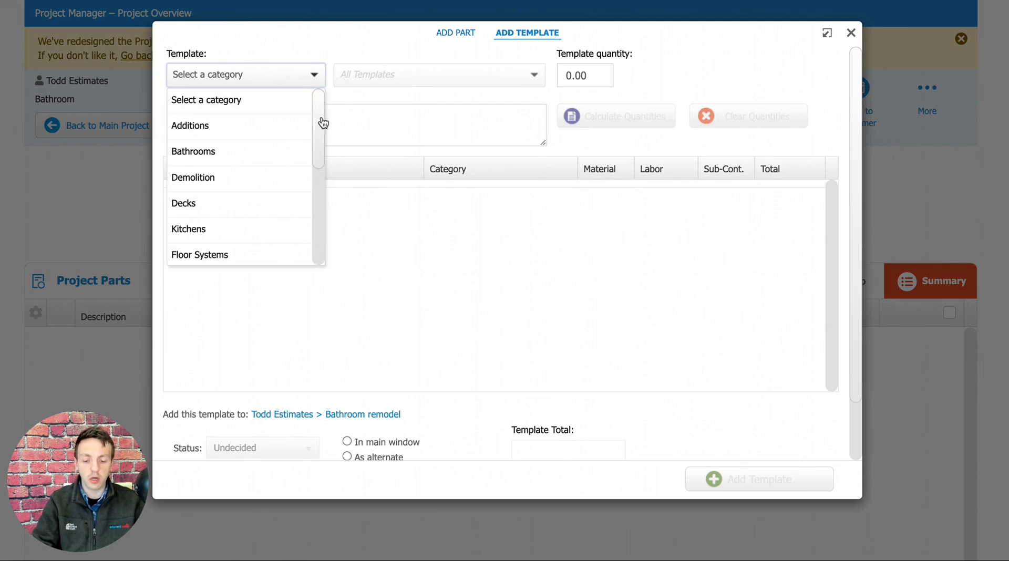
{"action": "mouse_move", "coordinate": [323, 123]}
{"action": "left_mouse_down"}
{"action": "mouse_move", "coordinate": [306, 226]}
{"action": "mouse_move", "coordinate": [310, 99]}
{"action": "left_mouse_up"}
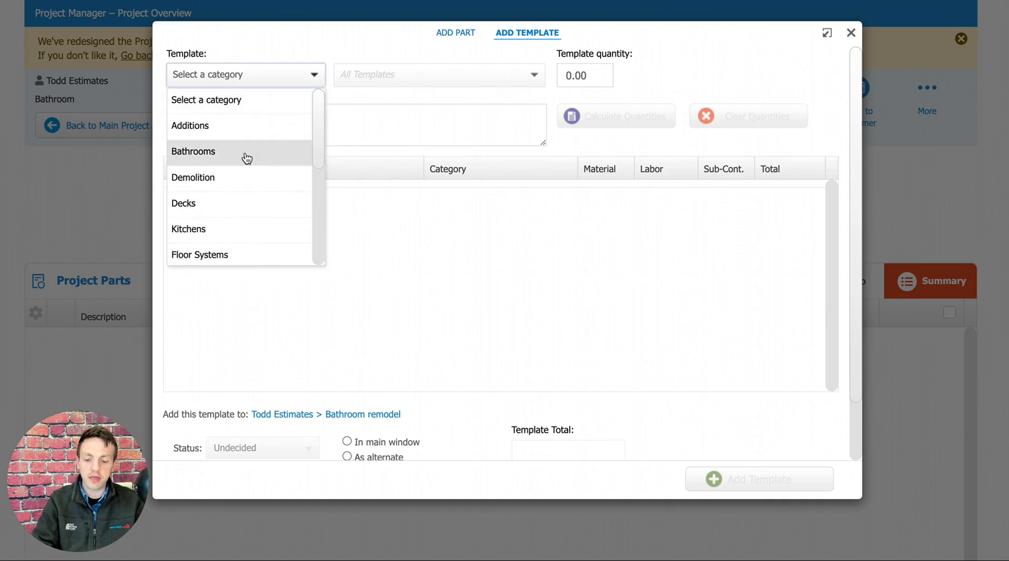
{"action": "left_click", "coordinate": [193, 153]}
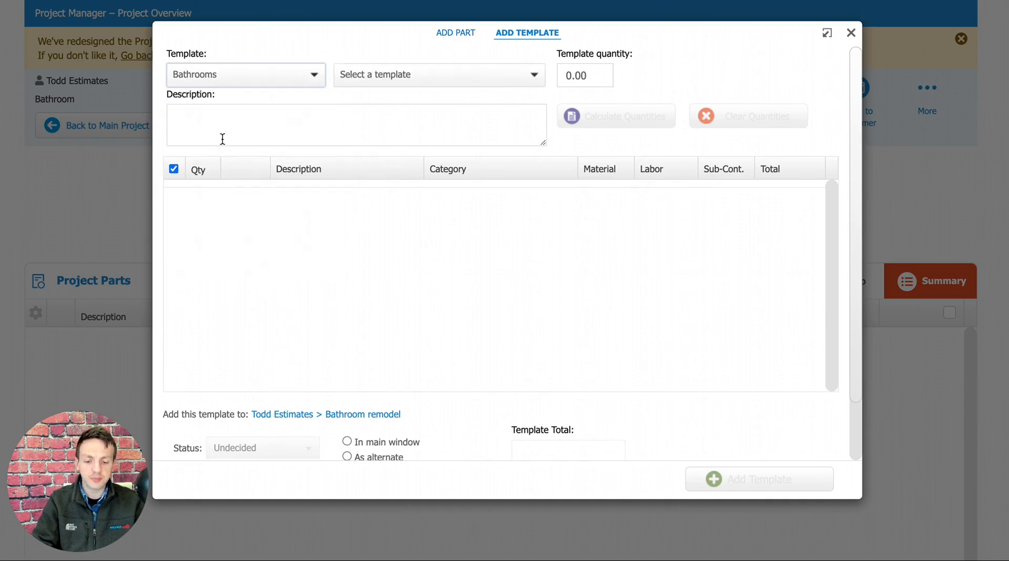
{"action": "left_click", "coordinate": [435, 74]}
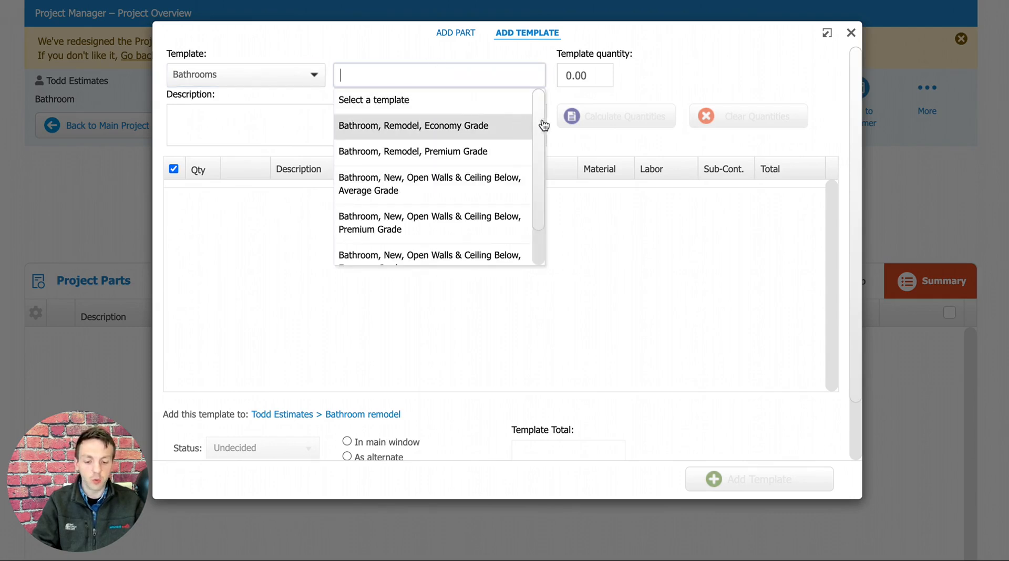
{"action": "left_click_drag", "start_coordinate": [539, 125], "coordinate": [537, 173]}
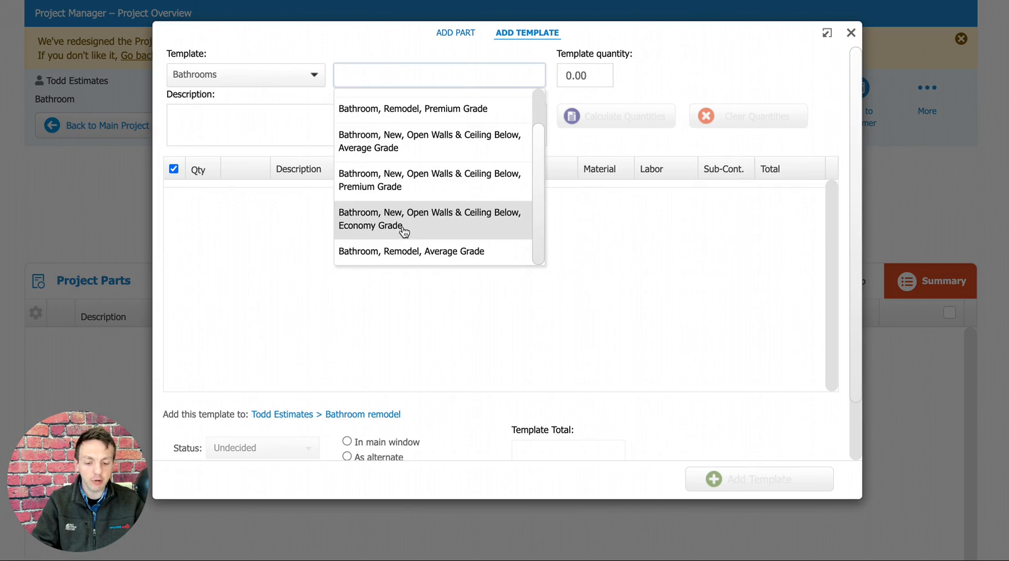
{"action": "left_click", "coordinate": [453, 256]}
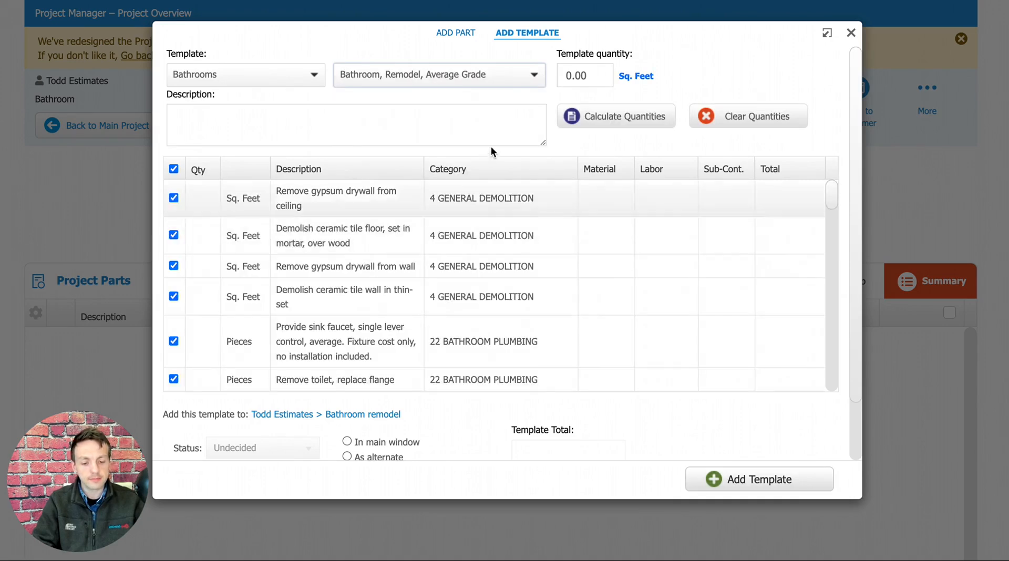
Set the template quantity to 60 sq. feet and calculate the quantities of its parts.
{"action": "left_click", "coordinate": [563, 75]}
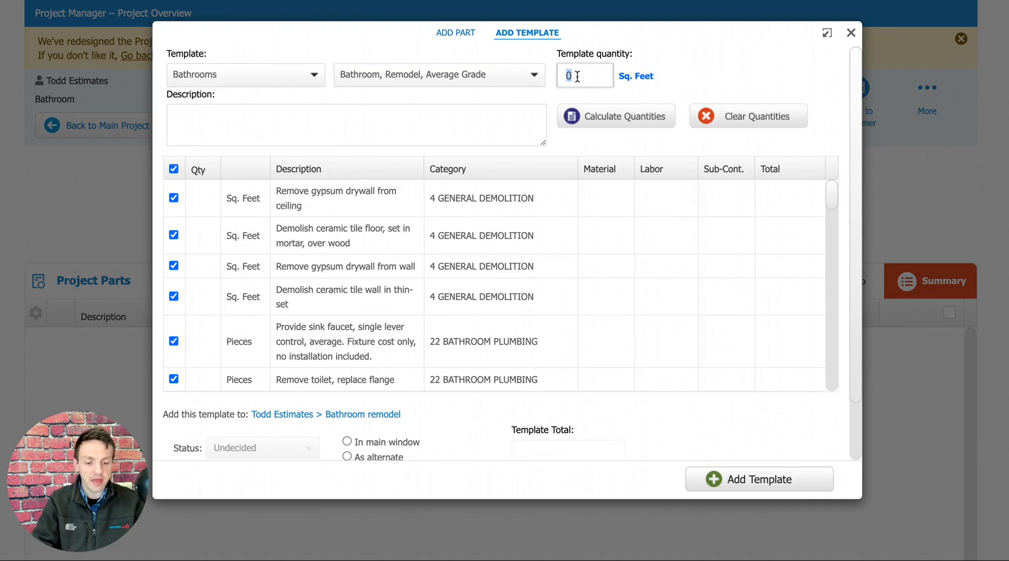
{"action": "type", "text": "60"}
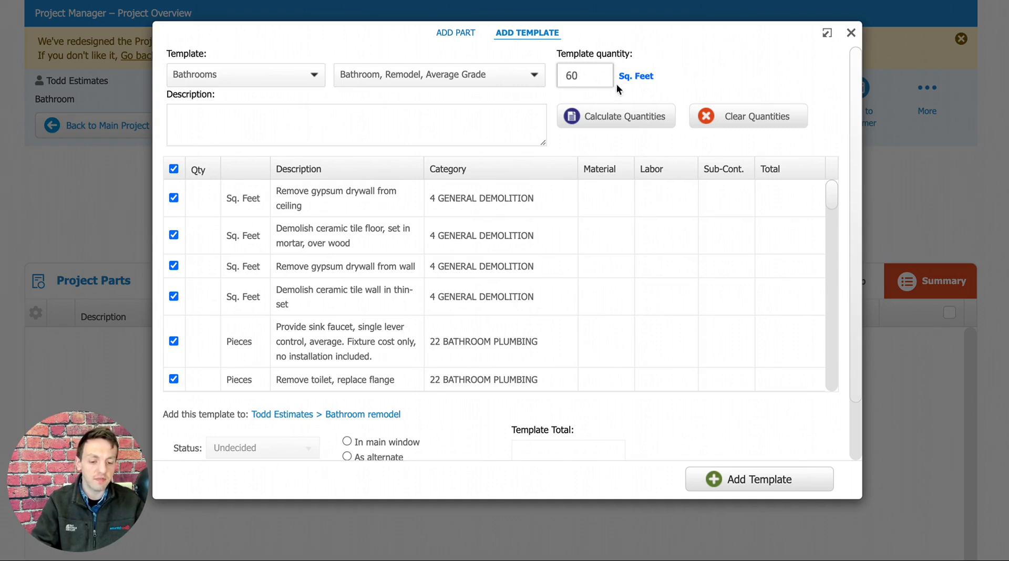
{"action": "left_click", "coordinate": [683, 82]}
{"action": "left_click", "coordinate": [623, 122]}
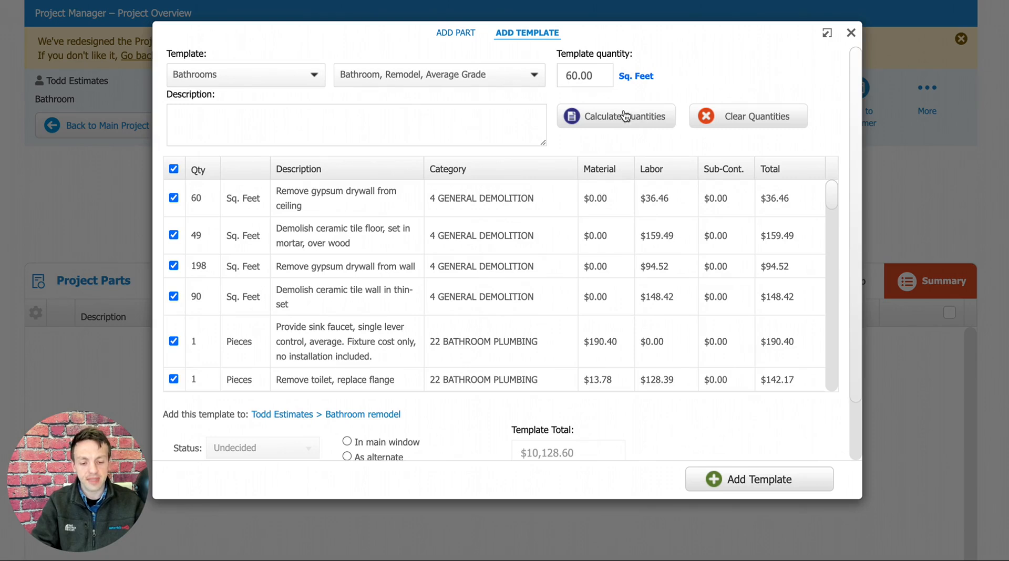
Look through the template's parts and exclude the designer shower faucet set and valve item.
{"action": "left_click_drag", "start_coordinate": [832, 193], "coordinate": [824, 226]}
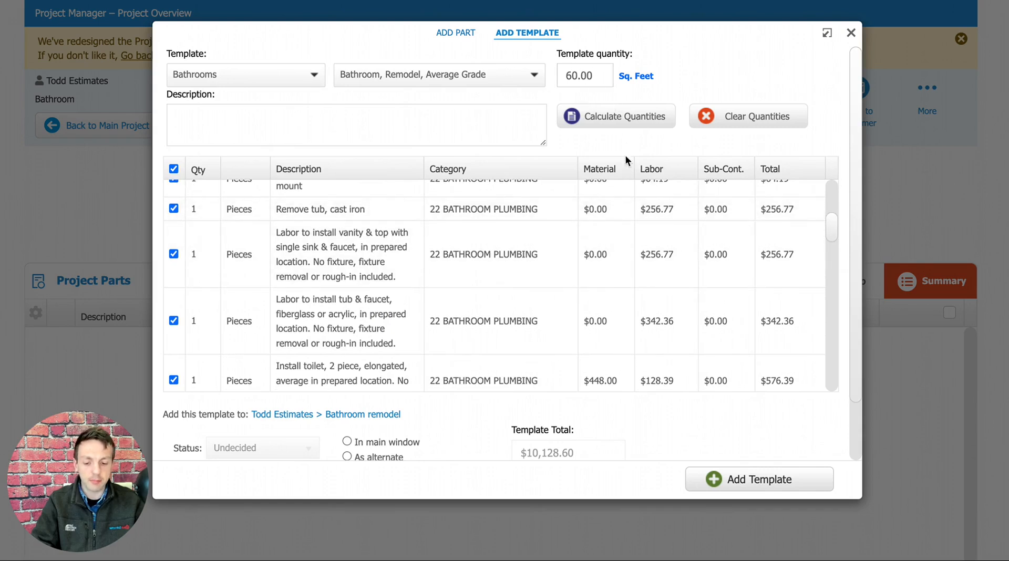
{"action": "left_click_drag", "start_coordinate": [836, 224], "coordinate": [834, 249]}
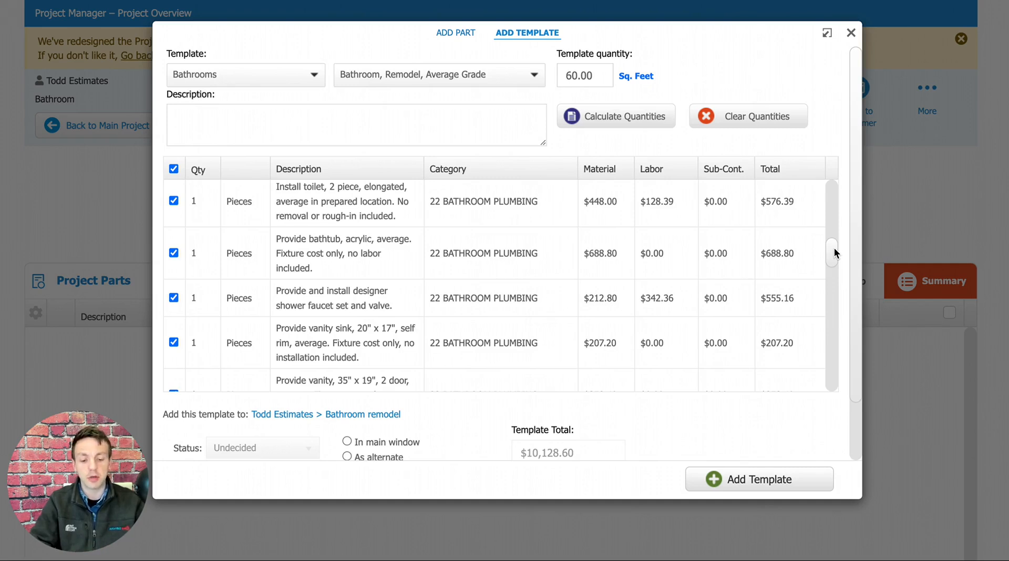
{"action": "left_click_drag", "start_coordinate": [835, 250], "coordinate": [832, 262]}
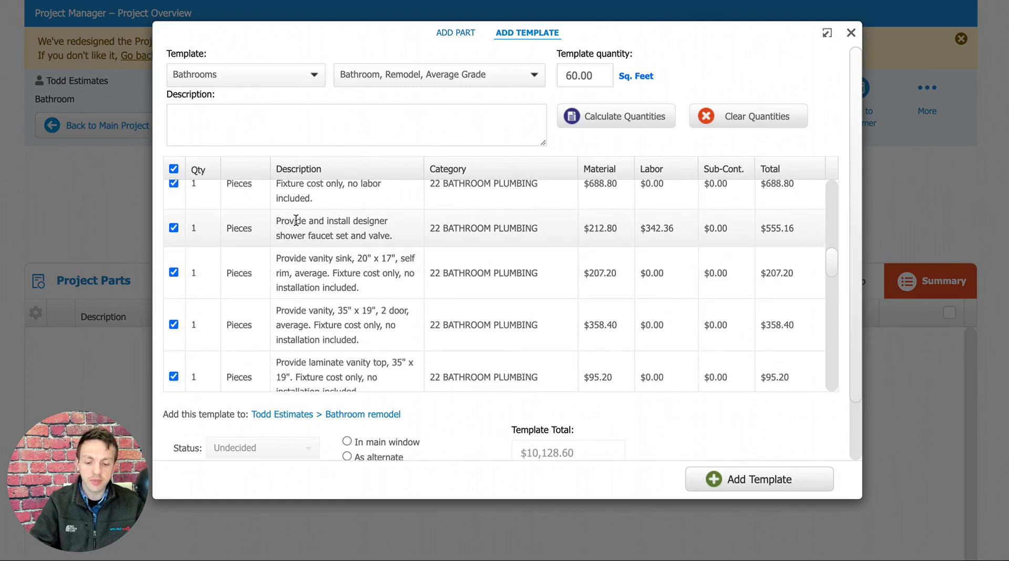
{"action": "left_click_drag", "start_coordinate": [276, 237], "coordinate": [350, 235]}
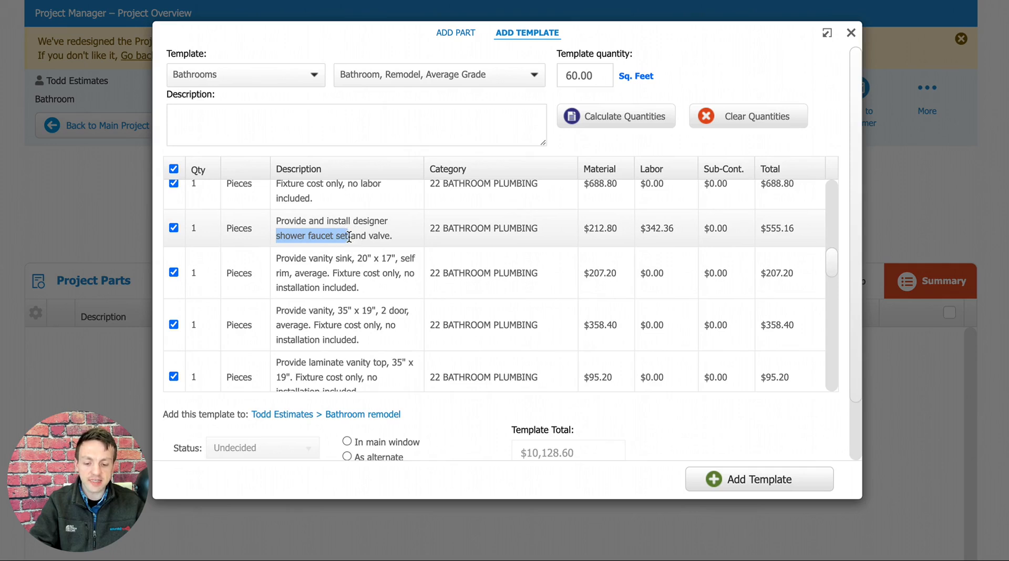
{"action": "left_click", "coordinate": [304, 221]}
{"action": "left_click", "coordinate": [174, 229]}
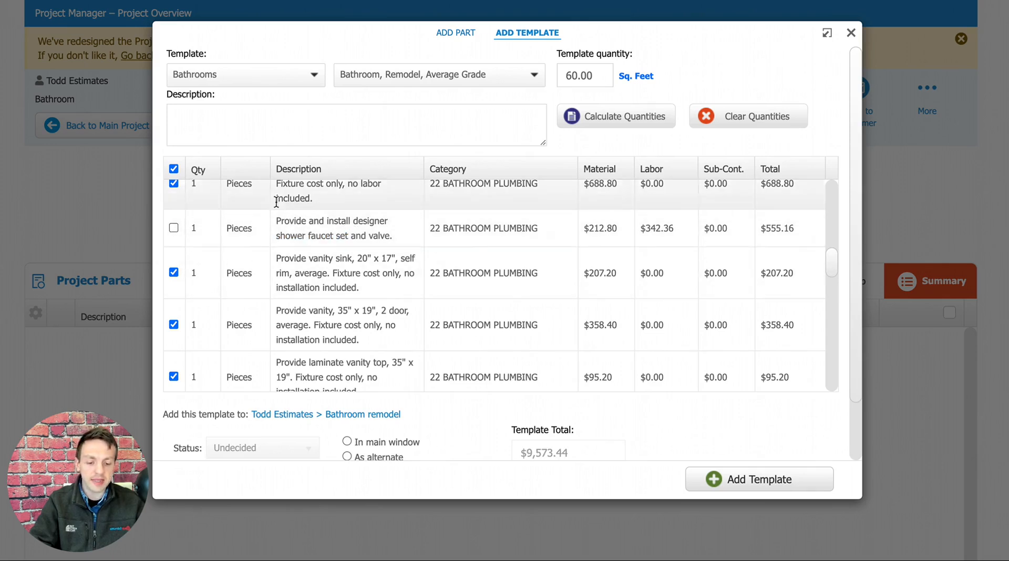
Open the quantity of the taped and finished 1/2" drywall part in the template for editing.
{"action": "scroll", "coordinate": [833, 268], "scroll_direction": "down", "scroll_amount": 5}
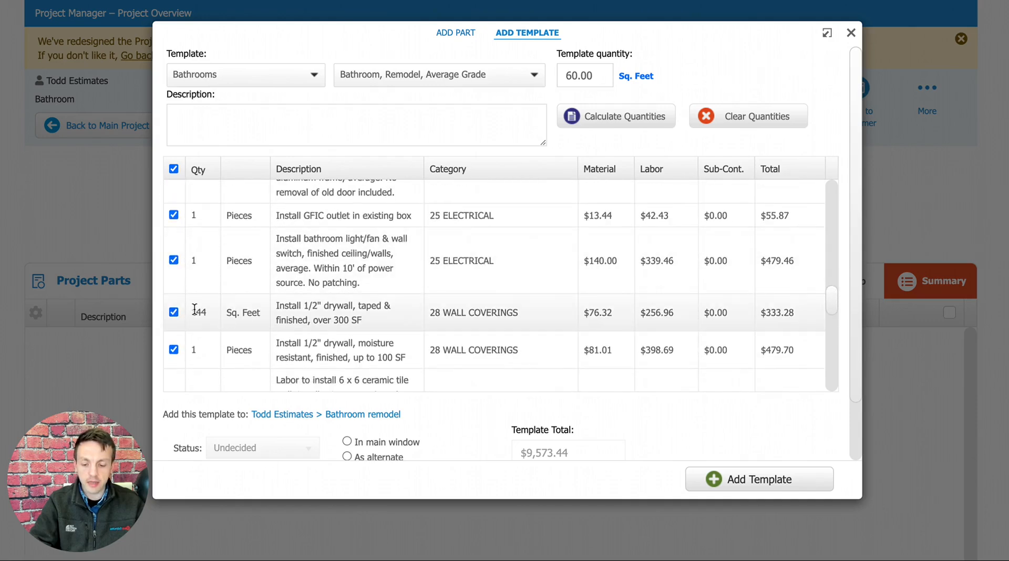
{"action": "left_click", "coordinate": [200, 313]}
{"action": "double_click", "coordinate": [210, 308]}
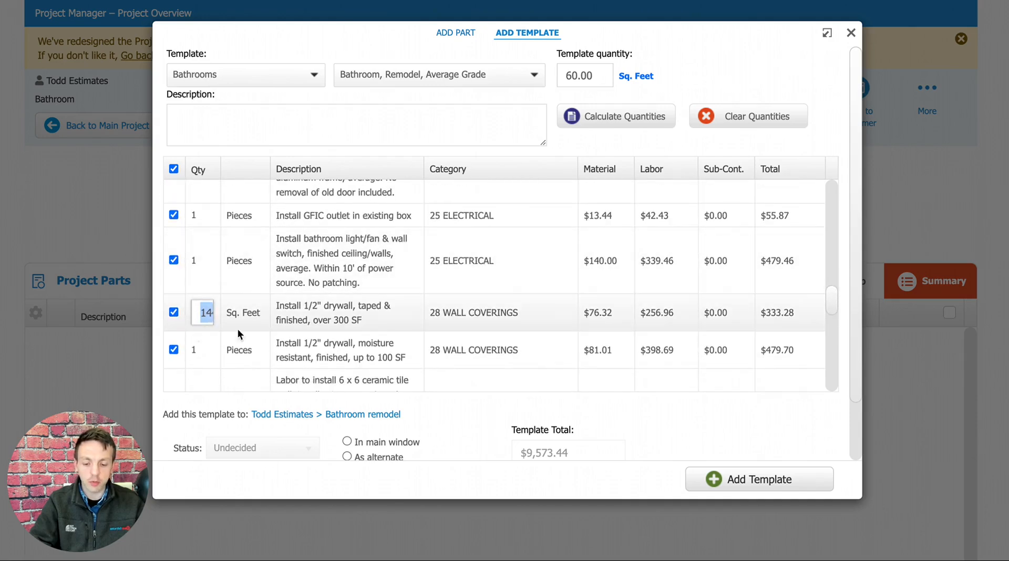
{"action": "left_click", "coordinate": [657, 418]}
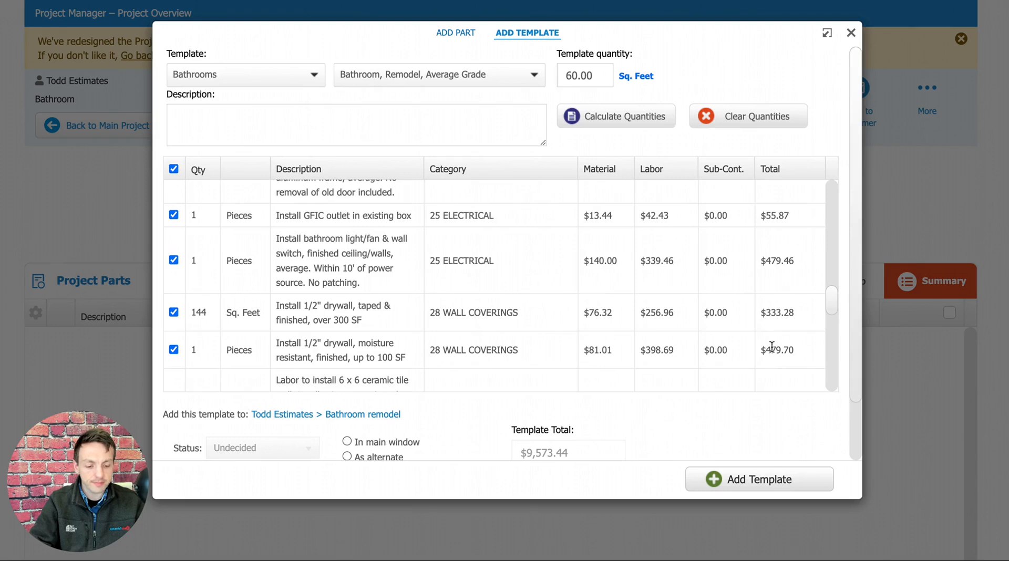
Keep the existing component C00: Bathroom as the template's destination and add the template to it.
{"action": "left_click_drag", "start_coordinate": [857, 216], "coordinate": [847, 322]}
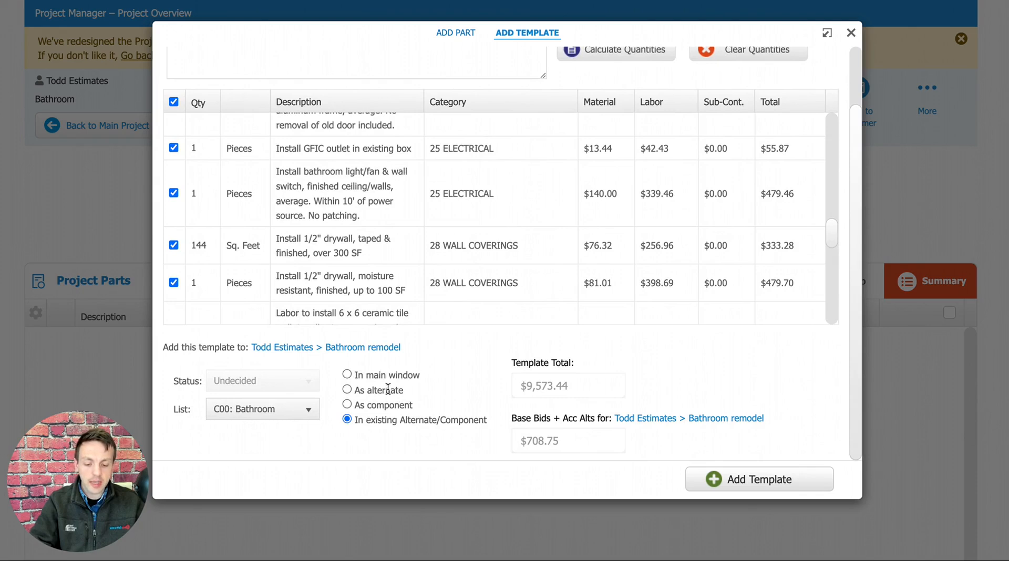
{"action": "left_click_drag", "start_coordinate": [356, 426], "coordinate": [488, 428]}
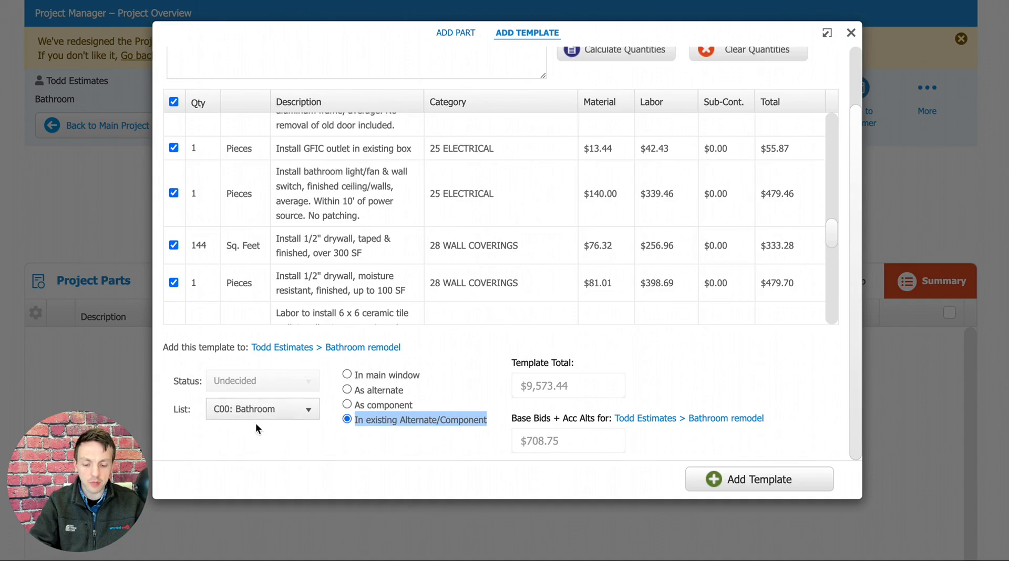
{"action": "left_click", "coordinate": [743, 386]}
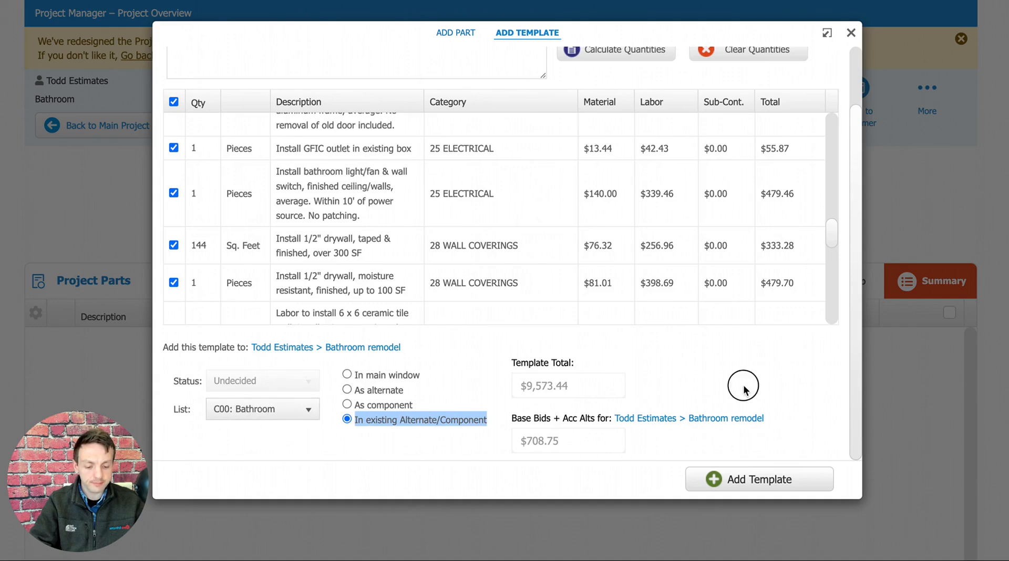
{"action": "left_click", "coordinate": [755, 481]}
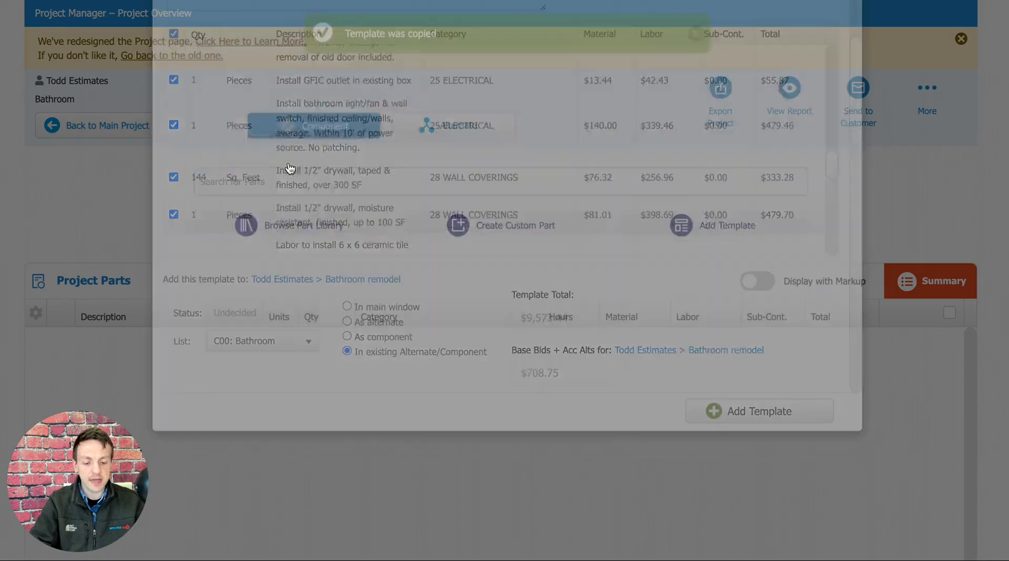
Review the parts added to the Bathroom component and its cost, markup and overall totals.
{"action": "scroll", "coordinate": [875, 182], "scroll_direction": "down", "scroll_amount": 1}
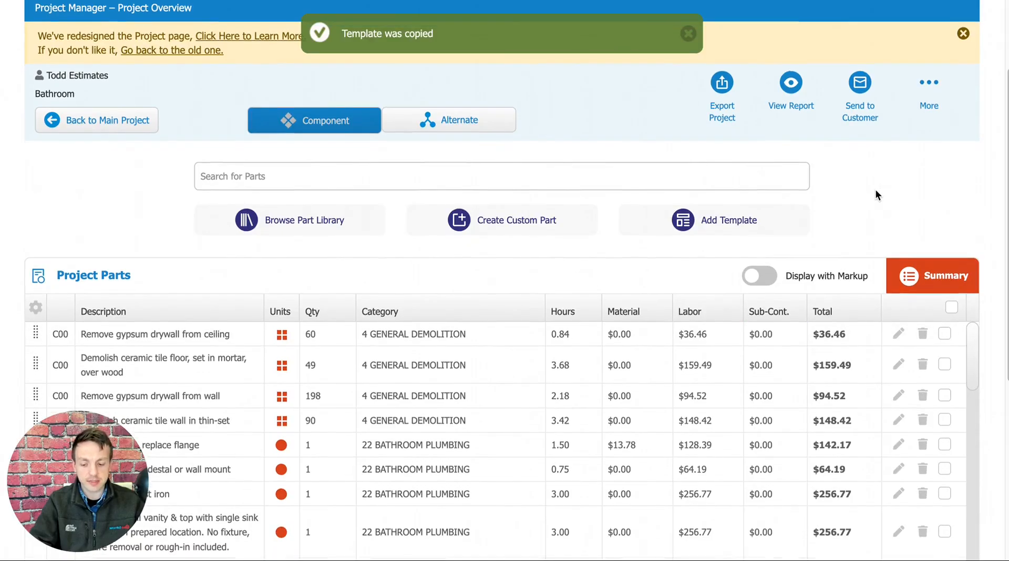
{"action": "scroll", "coordinate": [869, 190], "scroll_direction": "down", "scroll_amount": 4}
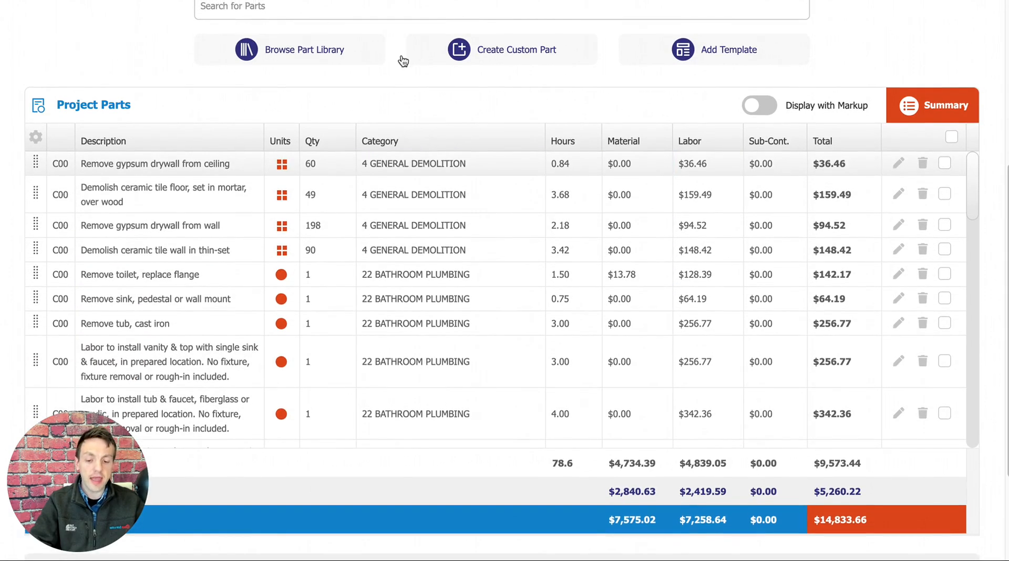
{"action": "scroll", "coordinate": [317, 79], "scroll_direction": "up", "scroll_amount": 2}
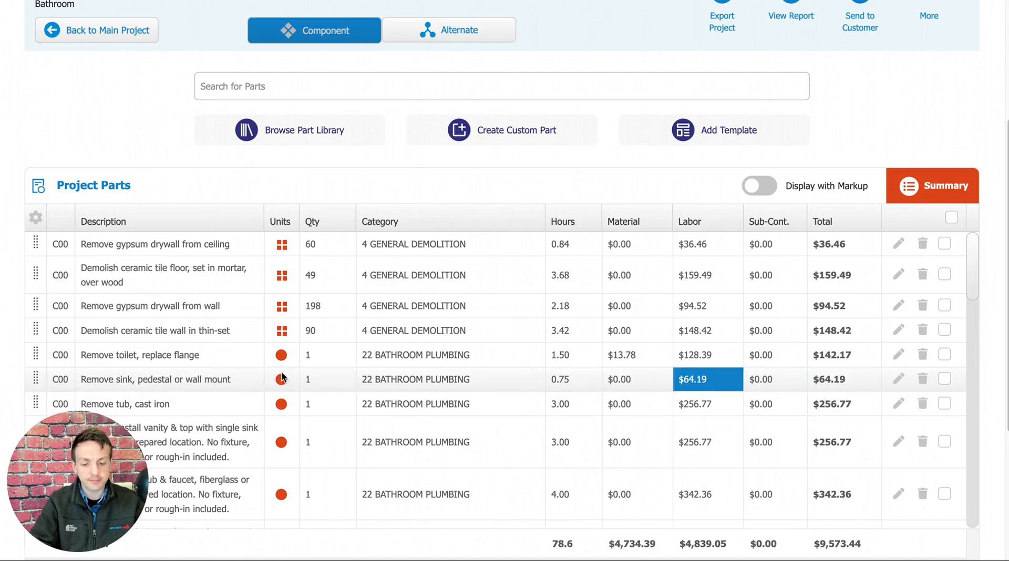
{"action": "scroll", "coordinate": [865, 145], "scroll_direction": "up", "scroll_amount": 3}
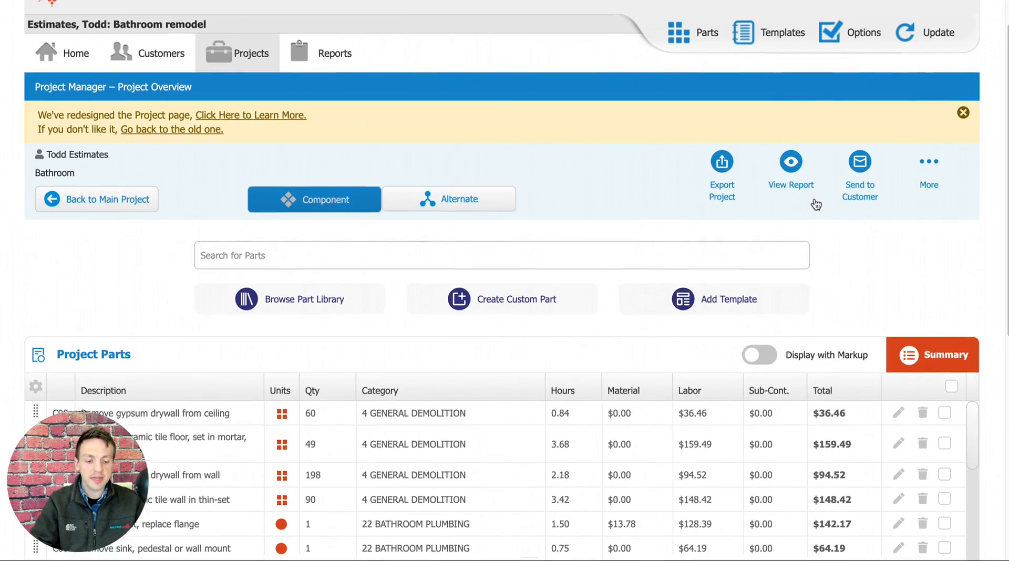
{"action": "scroll", "coordinate": [465, 259], "scroll_direction": "up", "scroll_amount": 1}
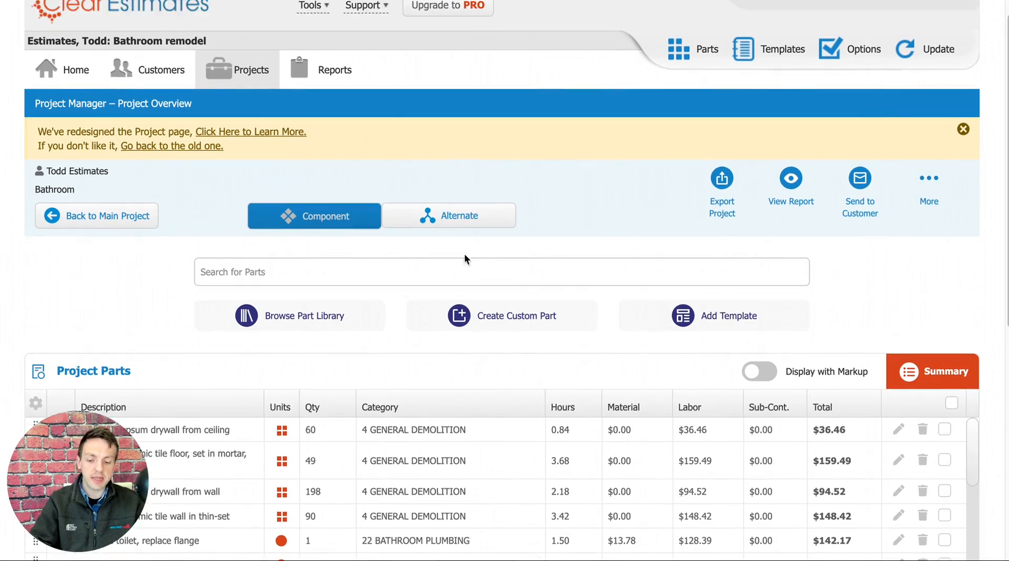
Return to the main project and check which parts in its list carry the component code C00.
{"action": "left_click", "coordinate": [93, 220]}
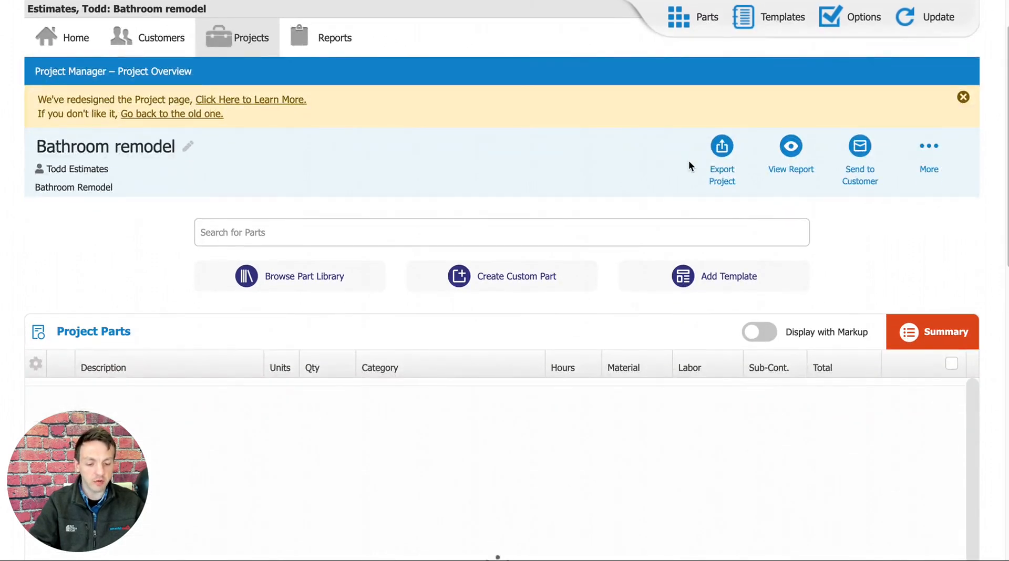
{"action": "scroll", "coordinate": [688, 161], "scroll_direction": "down", "scroll_amount": 3}
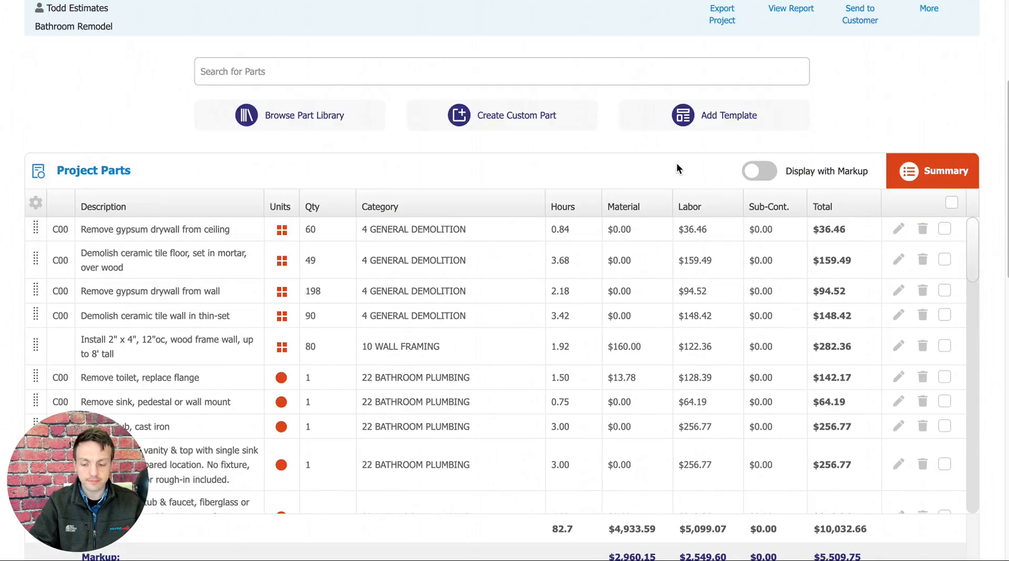
{"action": "scroll", "coordinate": [677, 164], "scroll_direction": "down", "scroll_amount": 2}
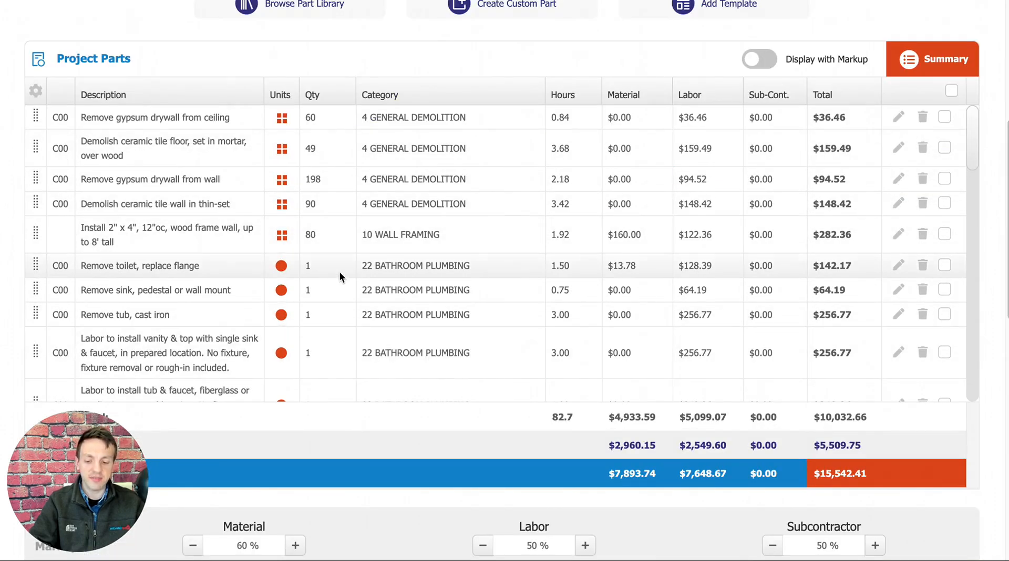
{"action": "left_click", "coordinate": [68, 267]}
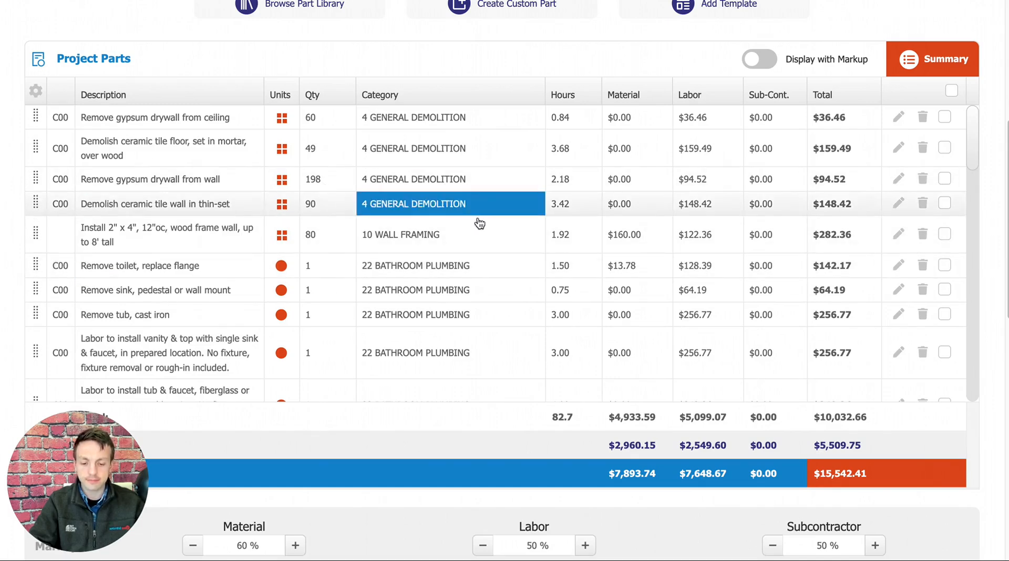
{"action": "scroll", "coordinate": [432, 206], "scroll_direction": "down", "scroll_amount": 5}
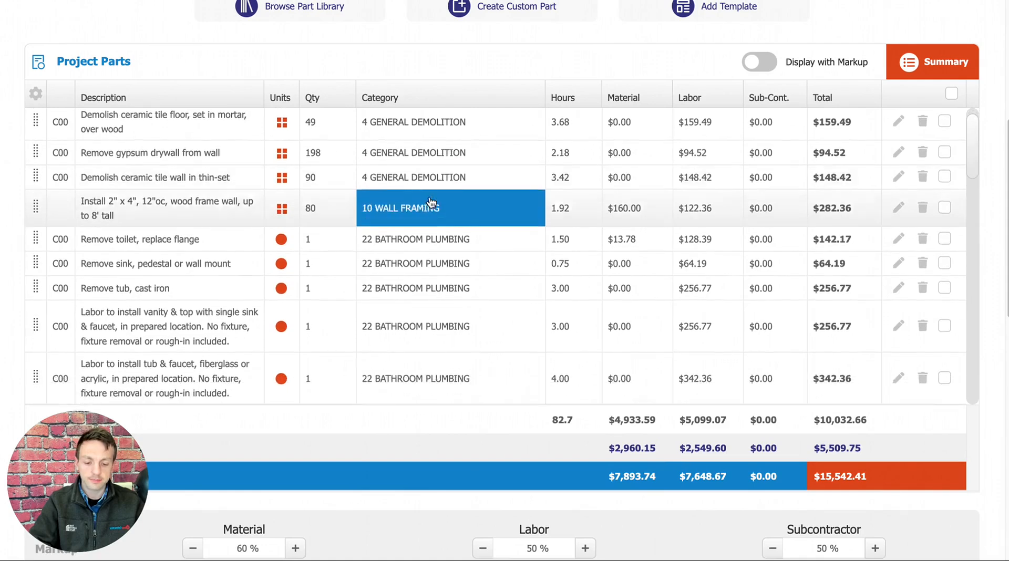
Reopen the Bathroom component from the main project and view its part list.
{"action": "mouse_move", "coordinate": [987, 206]}
{"action": "scroll", "coordinate": [991, 107], "scroll_direction": "down", "scroll_amount": 8}
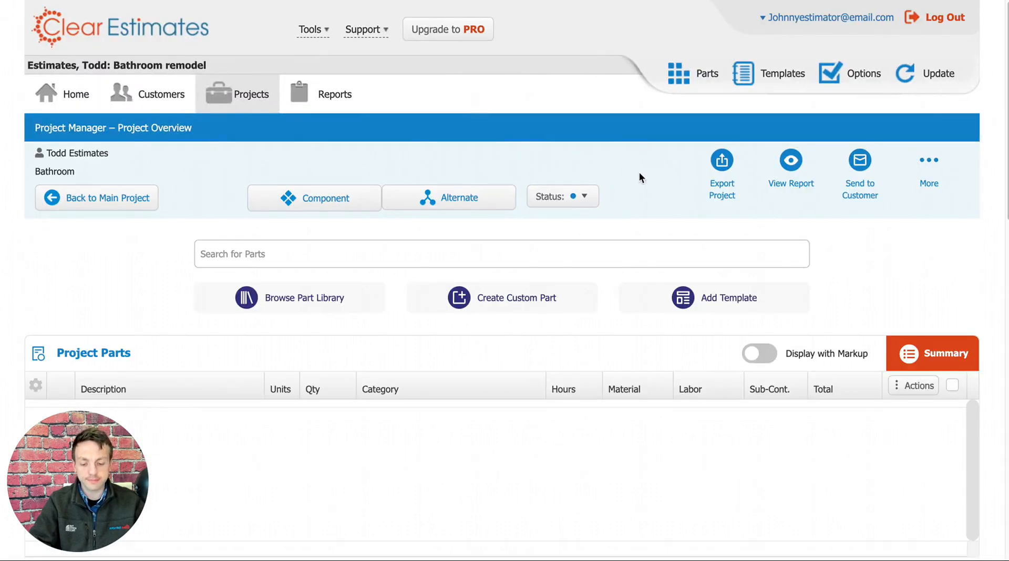
{"action": "scroll", "coordinate": [635, 154], "scroll_direction": "down", "scroll_amount": 1}
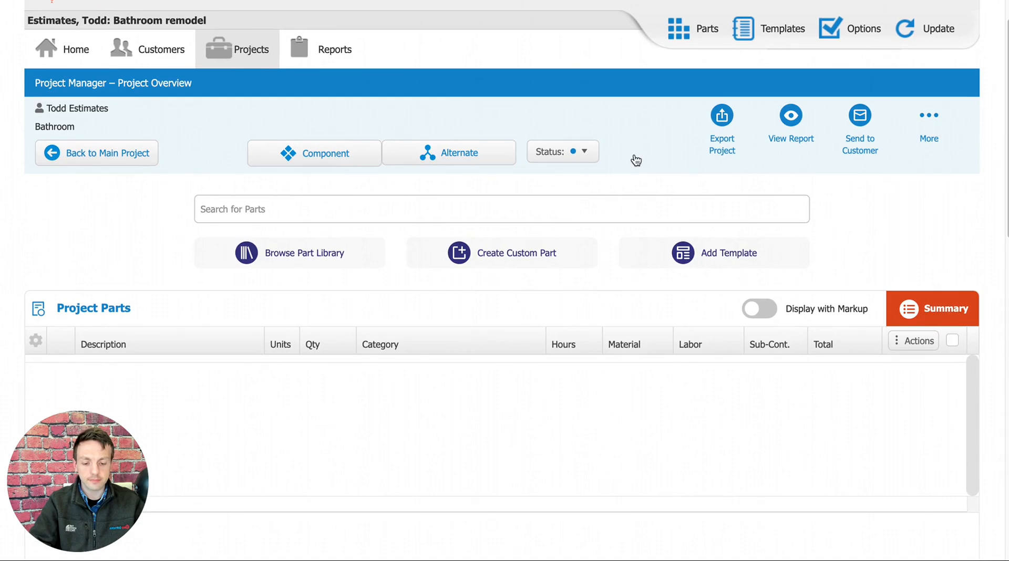
{"action": "scroll", "coordinate": [635, 160], "scroll_direction": "down", "scroll_amount": 4}
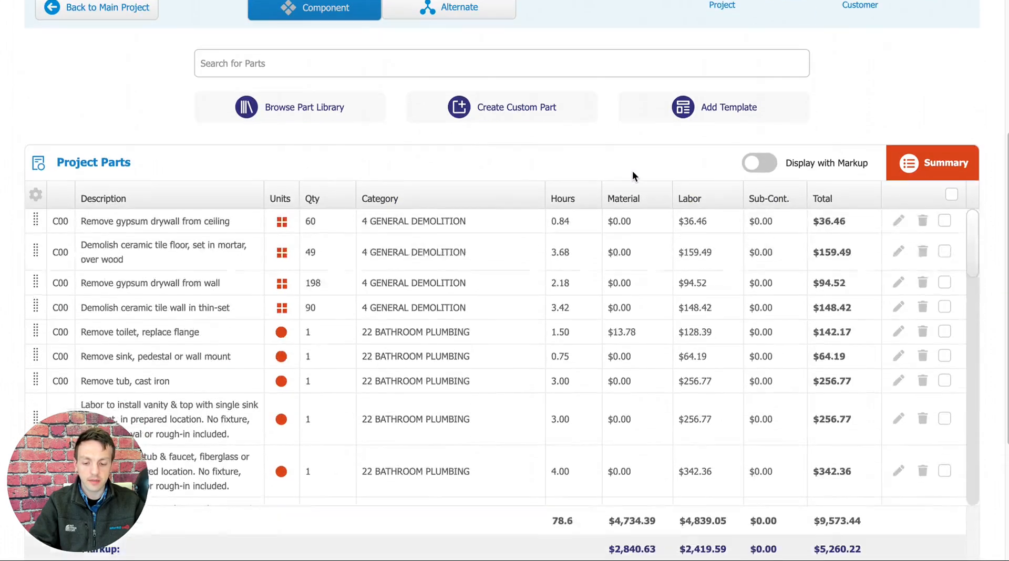
Return from the Bathroom component to the main Bathroom remodel project and look over its full part list.
{"action": "scroll", "coordinate": [615, 174], "scroll_direction": "down", "scroll_amount": 3}
{"action": "scroll", "coordinate": [602, 174], "scroll_direction": "up", "scroll_amount": 7}
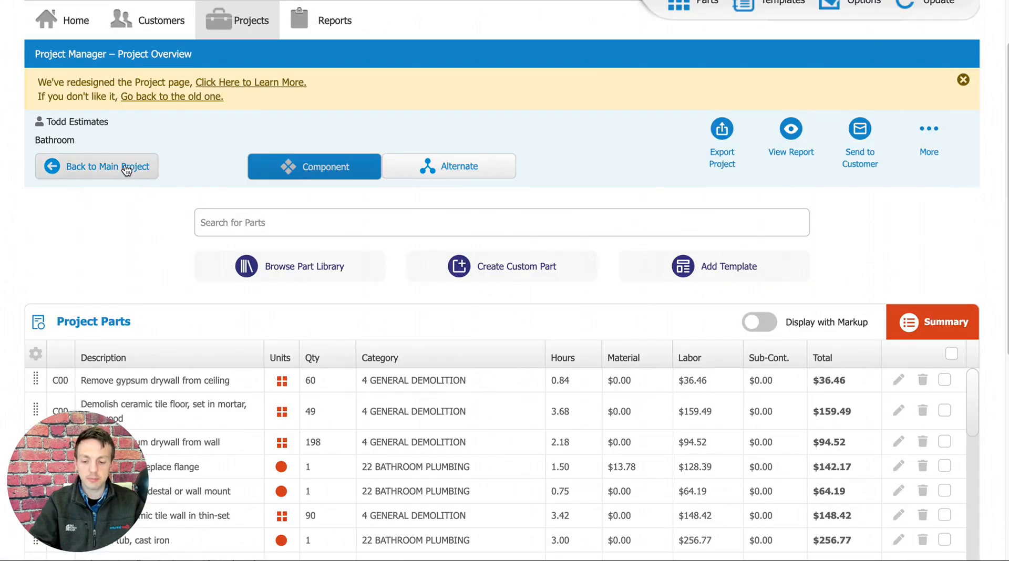
{"action": "left_click", "coordinate": [98, 171]}
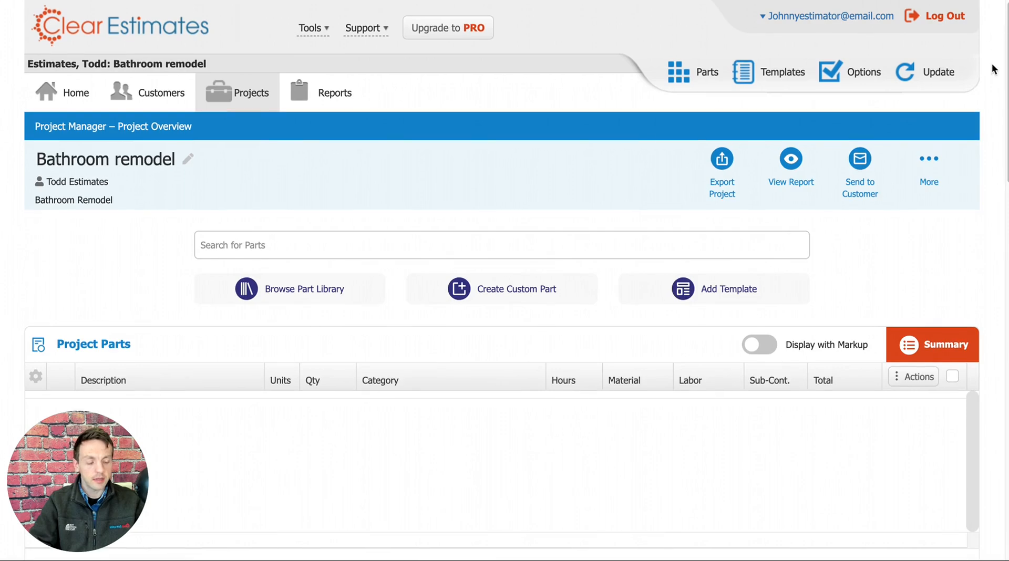
{"action": "scroll", "coordinate": [987, 104], "scroll_direction": "down", "scroll_amount": 1}
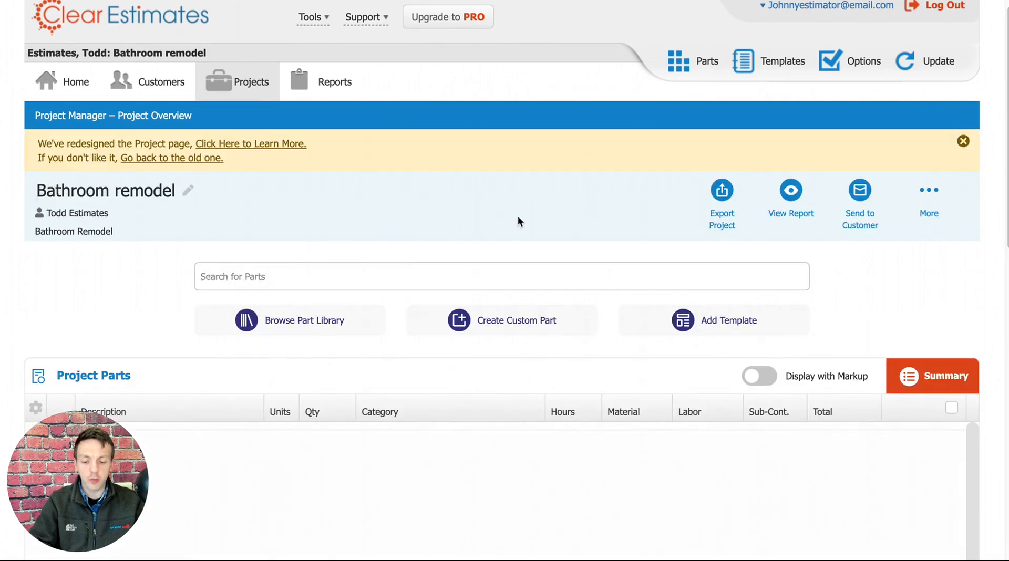
{"action": "scroll", "coordinate": [592, 214], "scroll_direction": "down", "scroll_amount": 3}
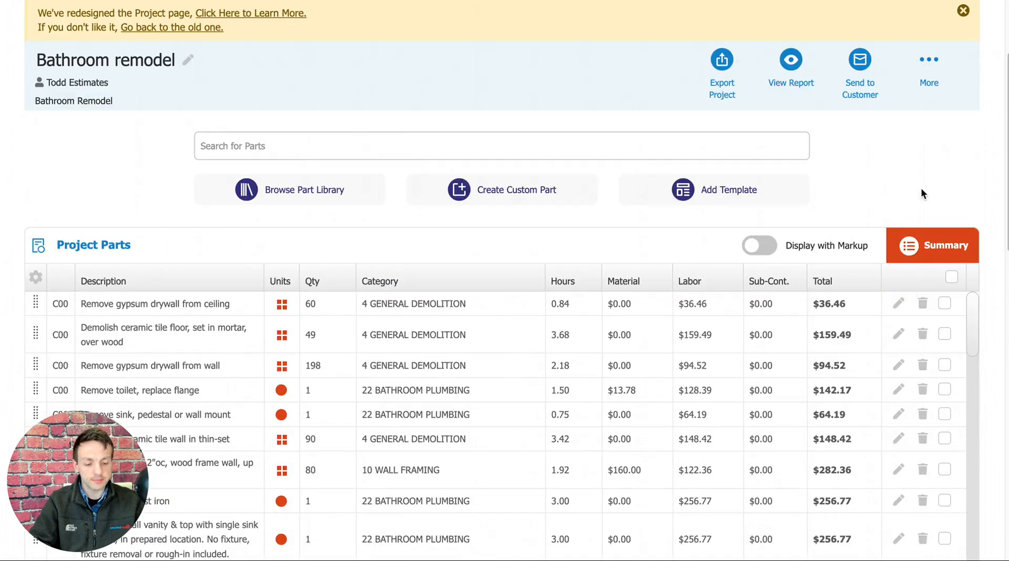
{"action": "scroll", "coordinate": [922, 192], "scroll_direction": "down", "scroll_amount": 1}
{"action": "scroll", "coordinate": [903, 198], "scroll_direction": "up", "scroll_amount": 1}
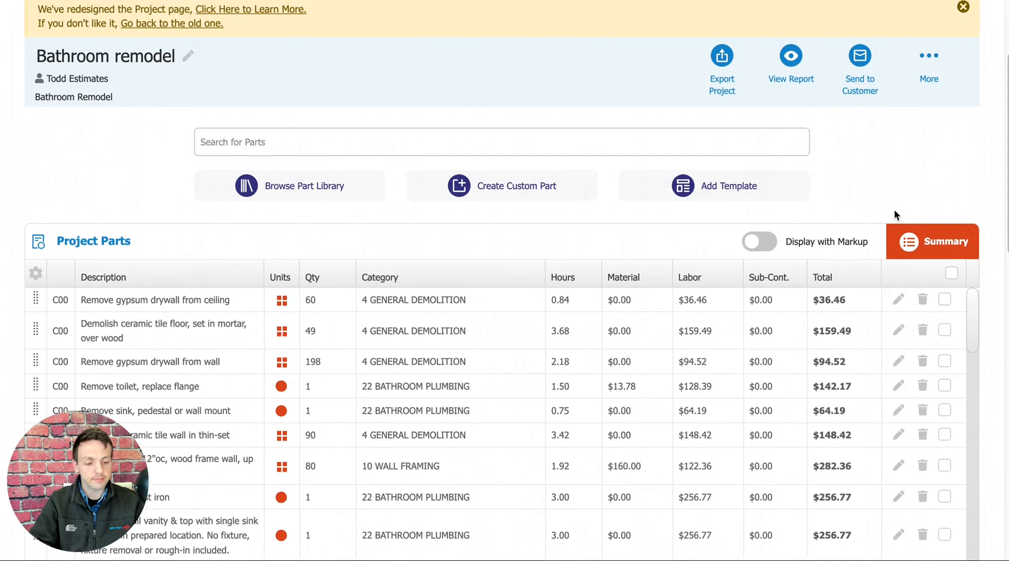
Review the formats and services available for exporting the project, including PDF, MS Word, MS Excel and QB Desktop.
{"action": "scroll", "coordinate": [888, 237], "scroll_direction": "up", "scroll_amount": 2}
{"action": "scroll", "coordinate": [864, 287], "scroll_direction": "up", "scroll_amount": 1}
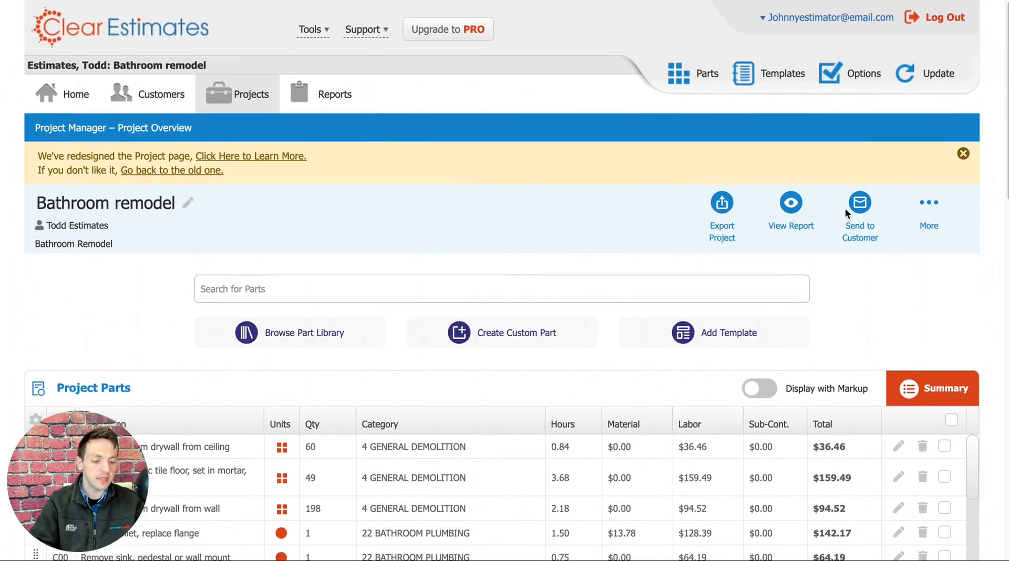
{"action": "left_click", "coordinate": [725, 205]}
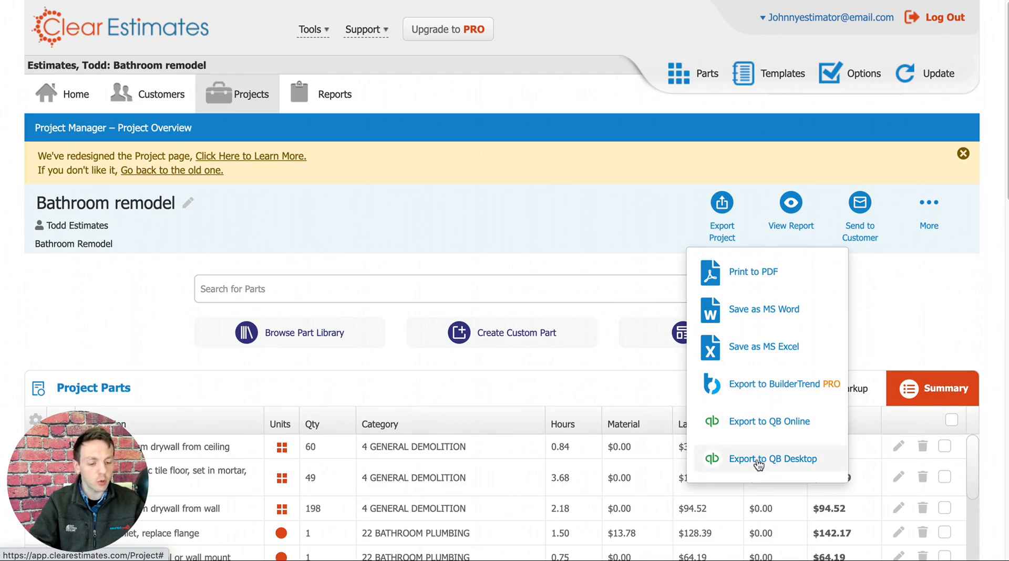
{"action": "left_click", "coordinate": [721, 207]}
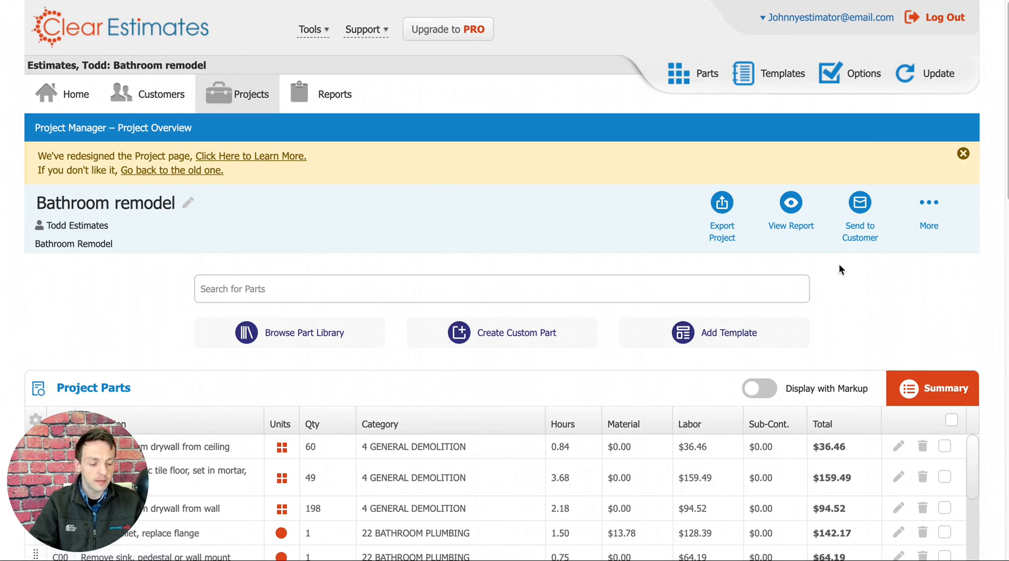
Review the project's additional actions, such as duplicating, archiving and invoicing, along with the available project status choices.
{"action": "left_click", "coordinate": [930, 210]}
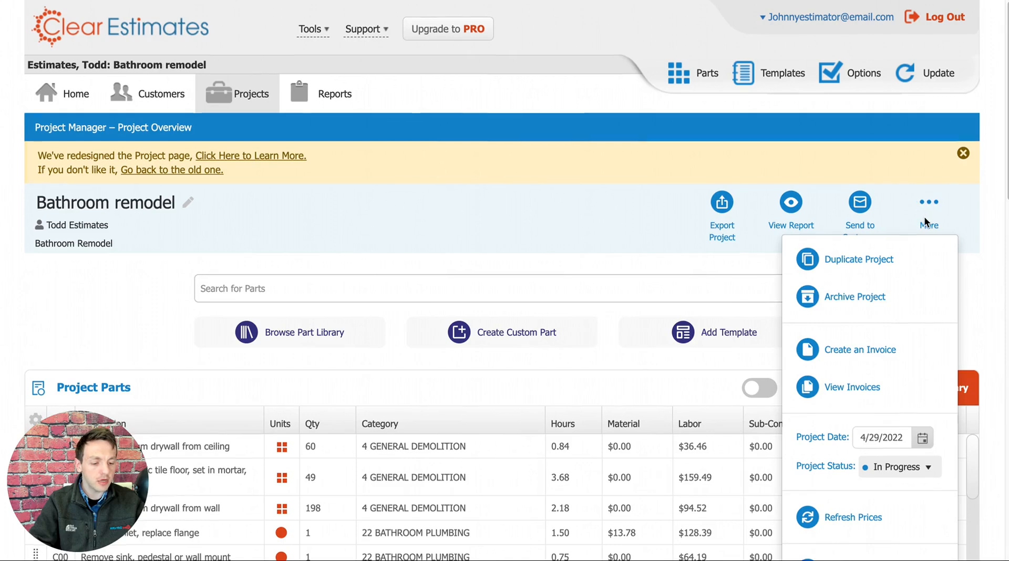
{"action": "scroll", "coordinate": [926, 212], "scroll_direction": "down", "scroll_amount": 1}
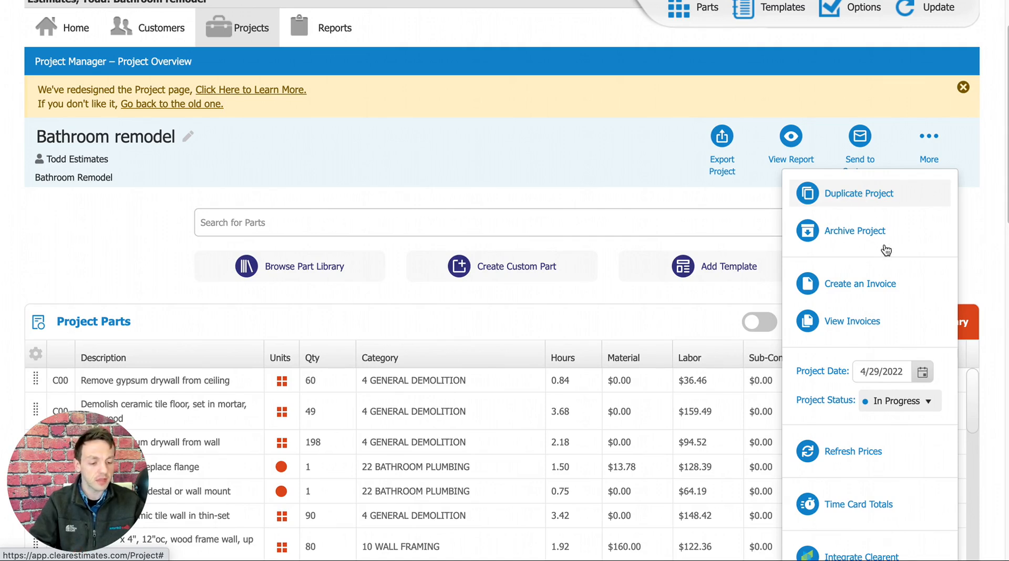
{"action": "scroll", "coordinate": [885, 267], "scroll_direction": "down", "scroll_amount": 1}
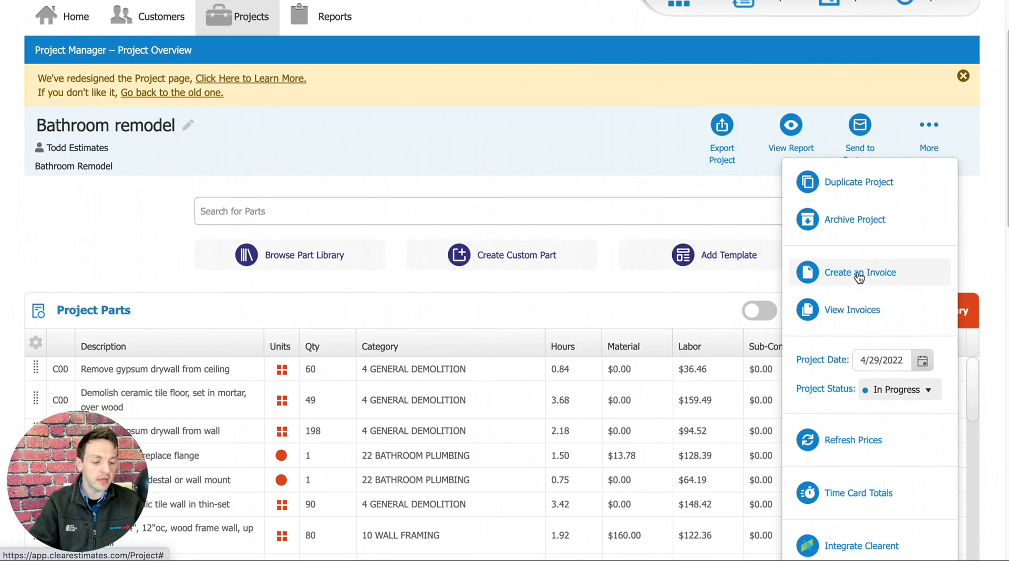
{"action": "scroll", "coordinate": [873, 266], "scroll_direction": "down", "scroll_amount": 2}
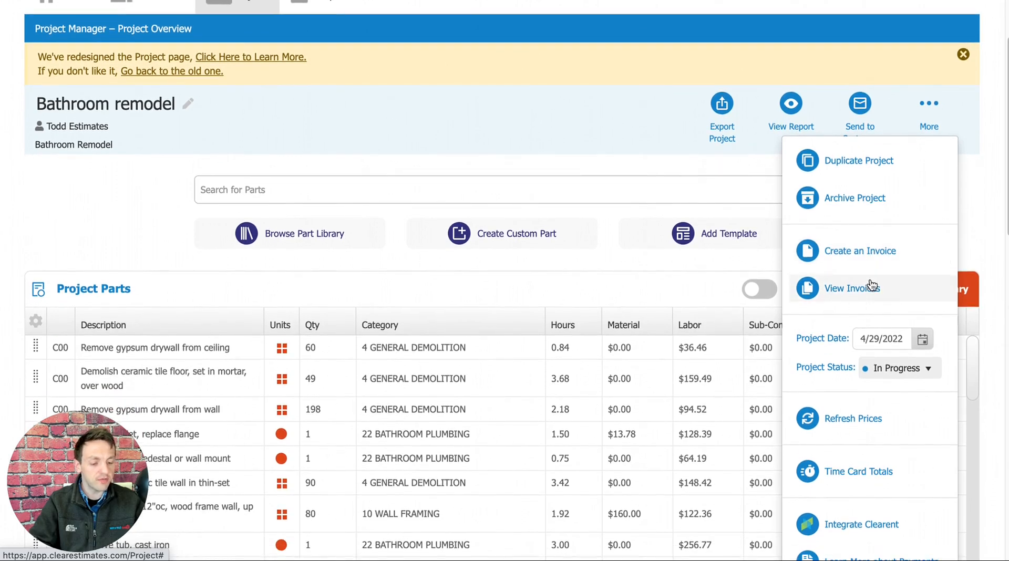
{"action": "scroll", "coordinate": [883, 274], "scroll_direction": "down", "scroll_amount": 10}
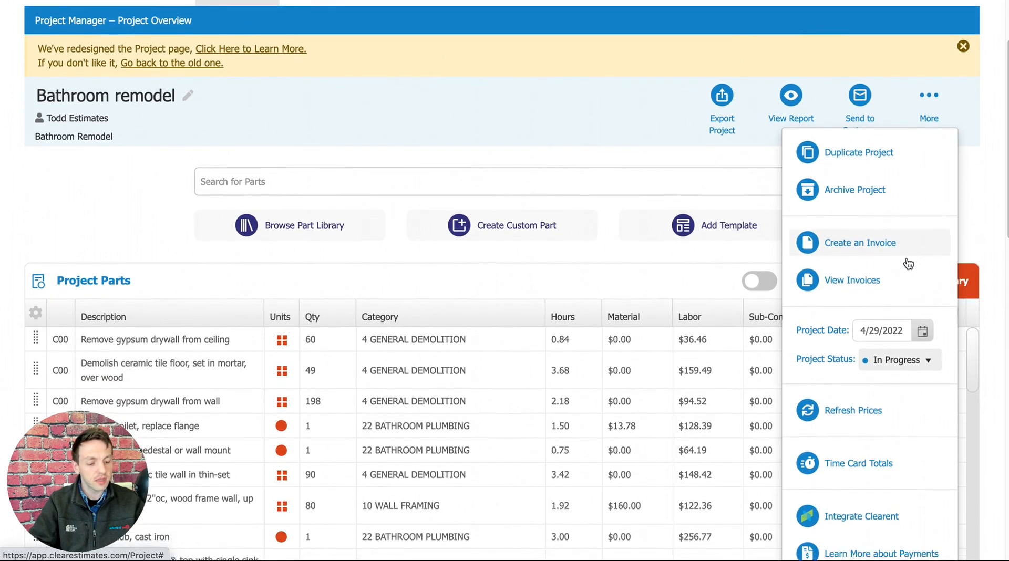
{"action": "left_click", "coordinate": [921, 371]}
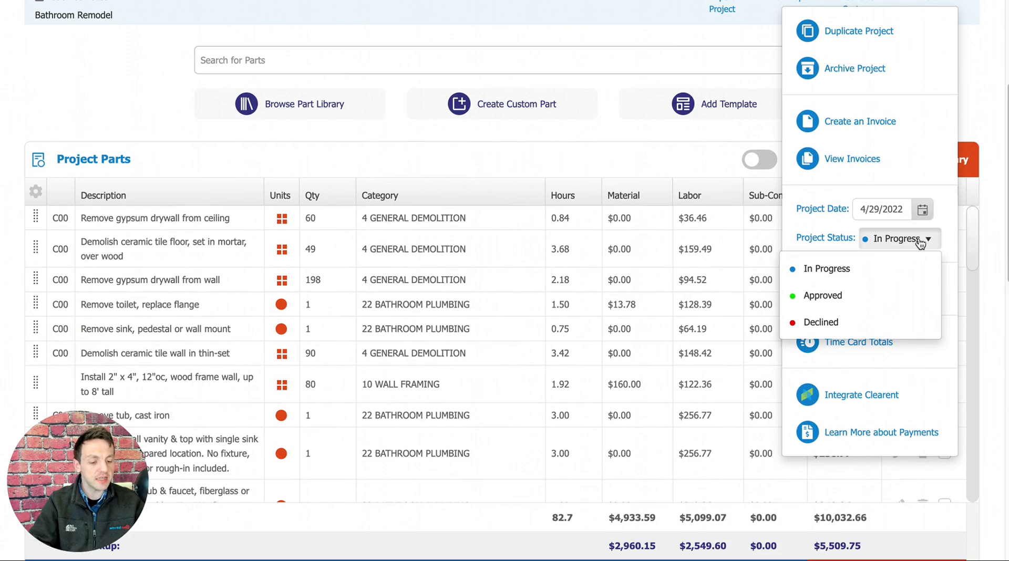
{"action": "left_click", "coordinate": [913, 244]}
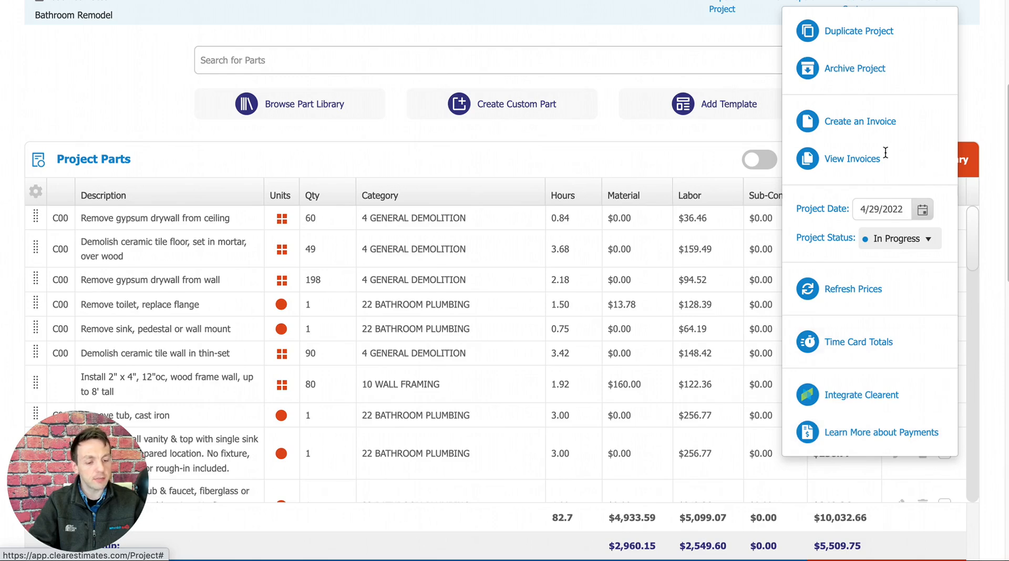
{"action": "scroll", "coordinate": [910, 140], "scroll_direction": "up", "scroll_amount": 1}
{"action": "scroll", "coordinate": [910, 140], "scroll_direction": "up", "scroll_amount": 2}
{"action": "left_click", "coordinate": [923, 71]}
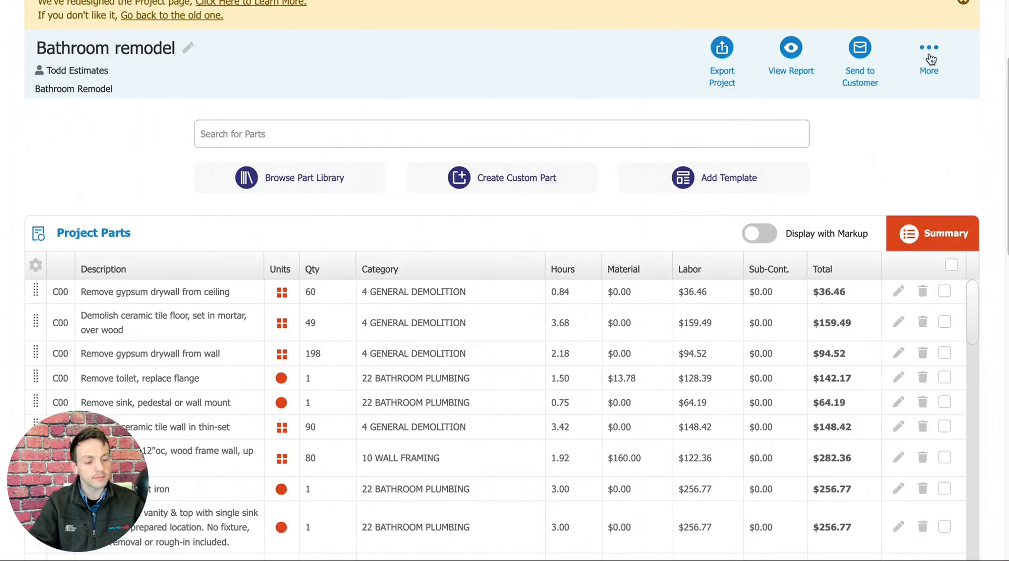
Check the available options for sending the project to the customer.
{"action": "scroll", "coordinate": [863, 172], "scroll_direction": "up", "scroll_amount": 5}
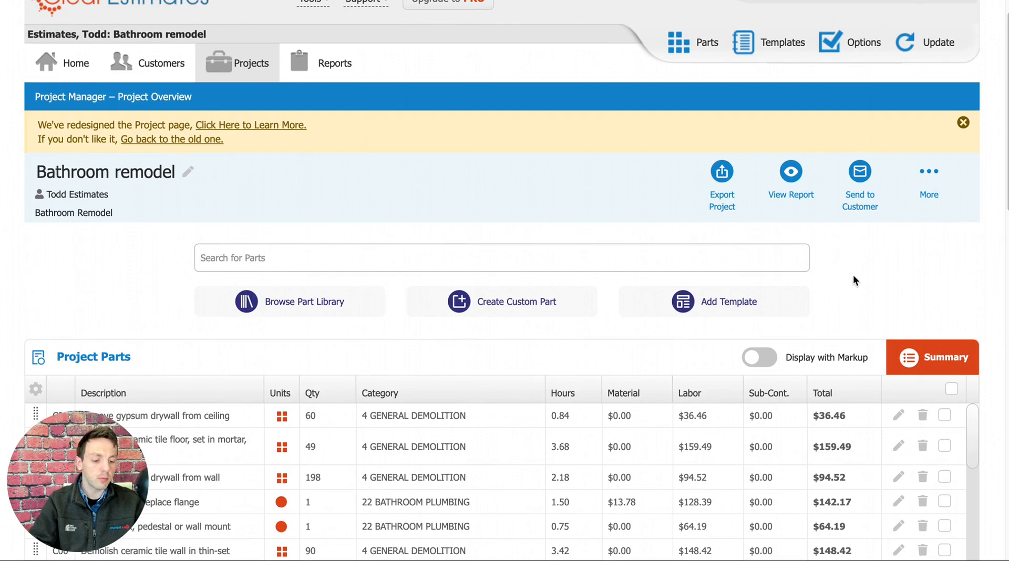
{"action": "left_click", "coordinate": [861, 179]}
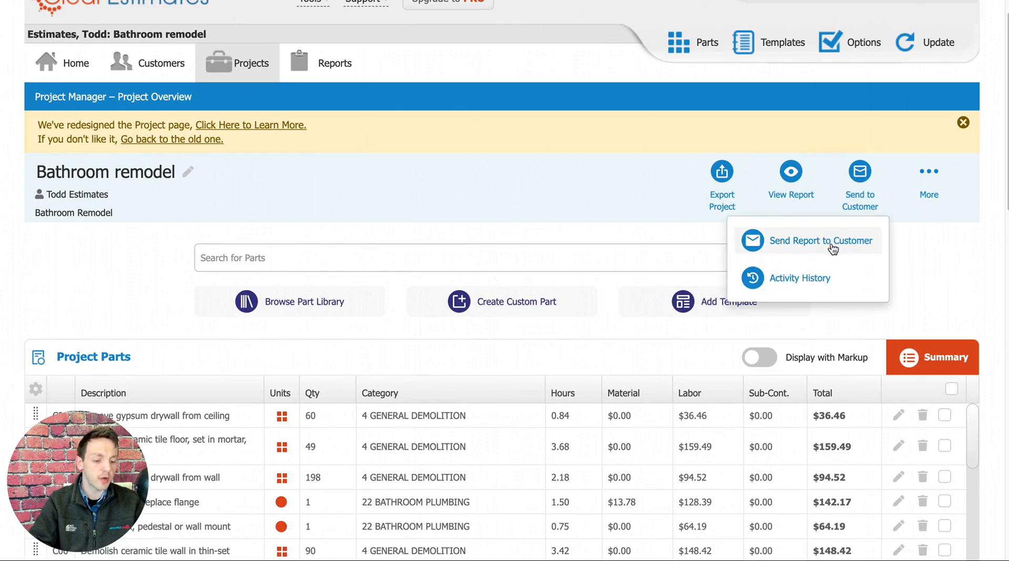
{"action": "left_click", "coordinate": [866, 181]}
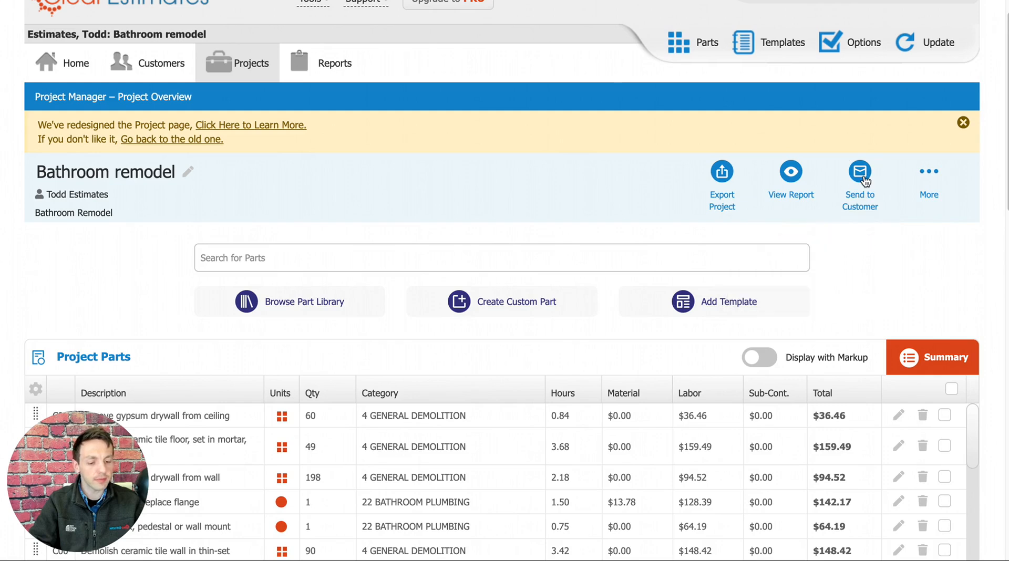
Open the project's Formal Proposal report and inspect the company logo placeholder in its header.
{"action": "left_click", "coordinate": [792, 173]}
{"action": "left_click", "coordinate": [725, 229]}
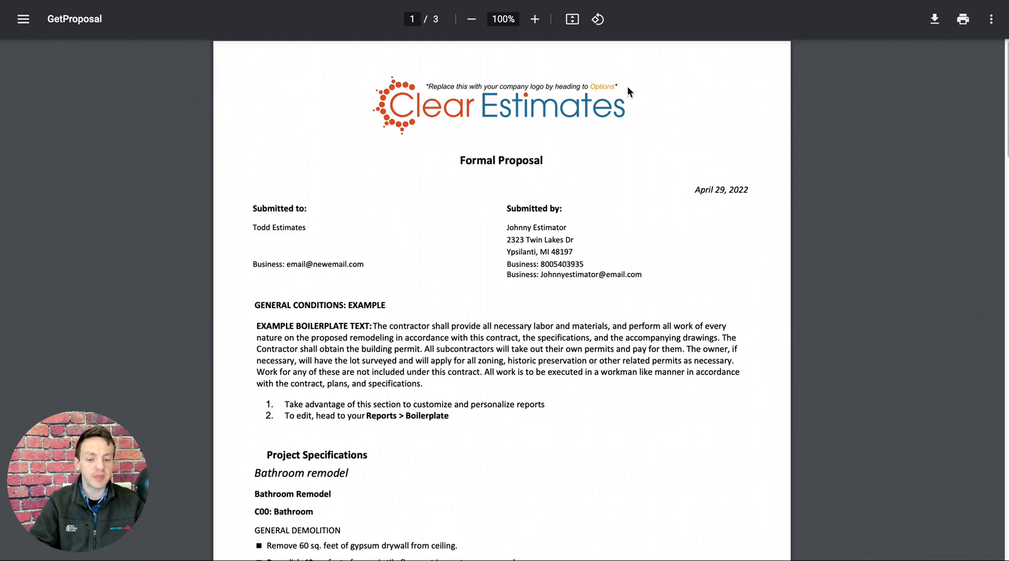
{"action": "left_click_drag", "start_coordinate": [612, 87], "coordinate": [594, 87]}
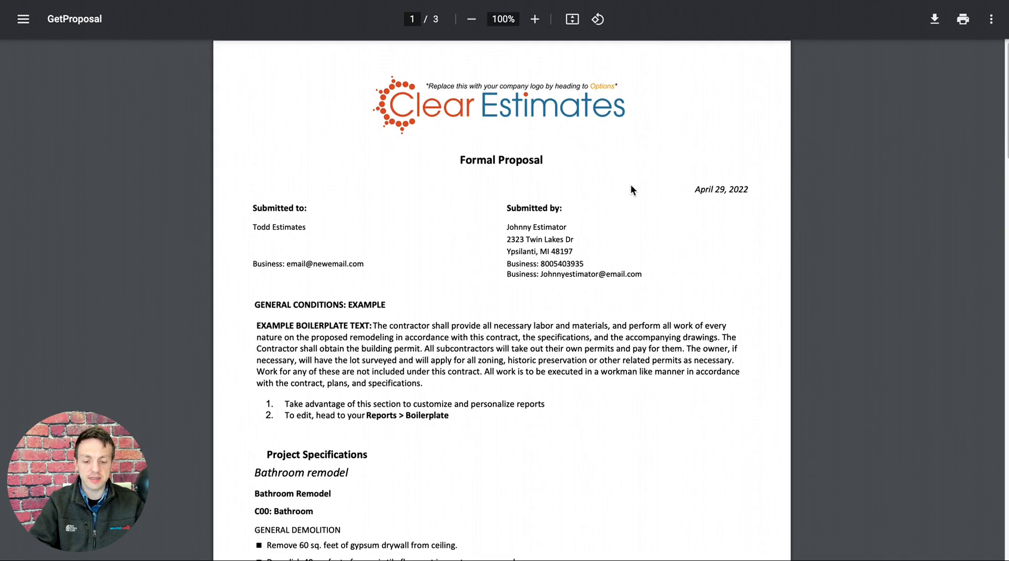
Examine the proposal's customer and contractor details and the example boilerplate text under General Conditions.
{"action": "scroll", "coordinate": [632, 192], "scroll_direction": "down", "scroll_amount": 1}
{"action": "scroll", "coordinate": [526, 196], "scroll_direction": "down", "scroll_amount": 1}
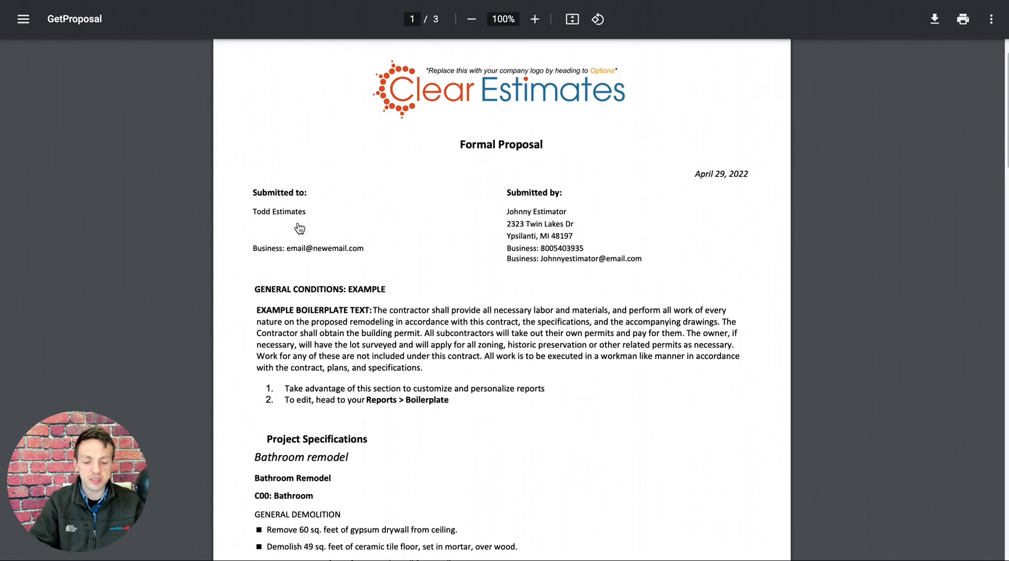
{"action": "scroll", "coordinate": [291, 210], "scroll_direction": "down", "scroll_amount": 1}
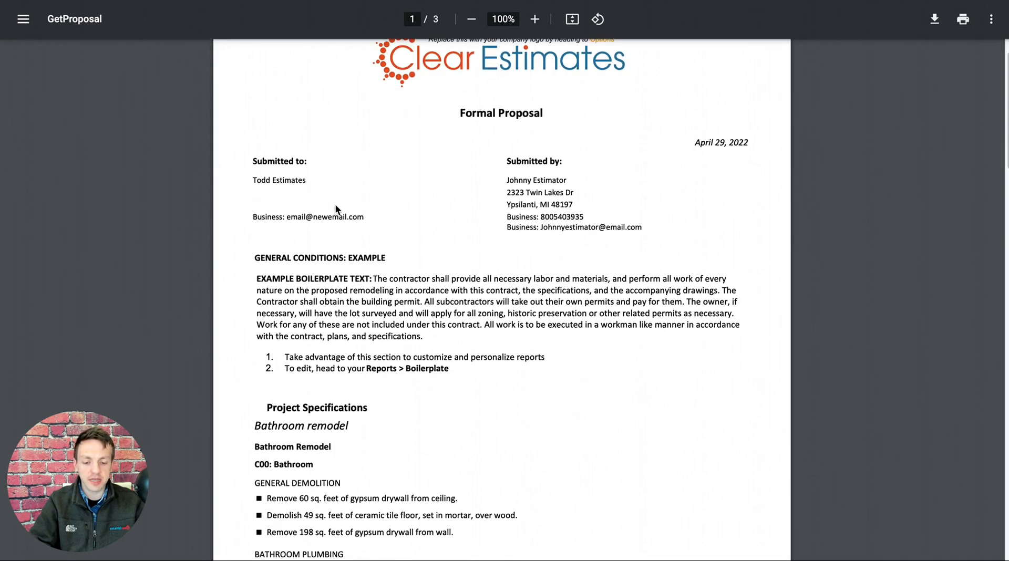
{"action": "scroll", "coordinate": [495, 239], "scroll_direction": "down", "scroll_amount": 1}
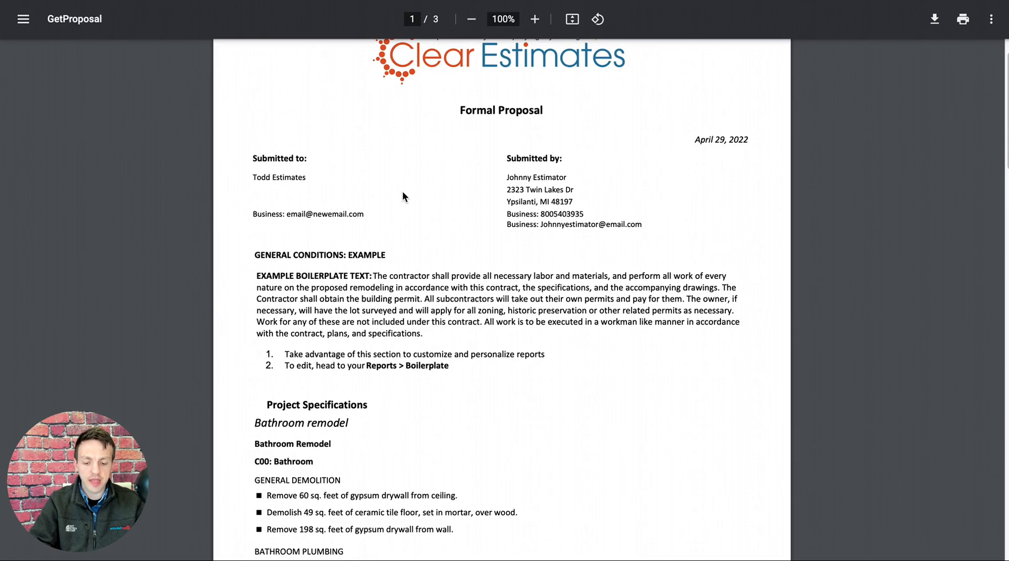
{"action": "scroll", "coordinate": [384, 215], "scroll_direction": "down", "scroll_amount": 1}
{"action": "scroll", "coordinate": [315, 274], "scroll_direction": "down", "scroll_amount": 1}
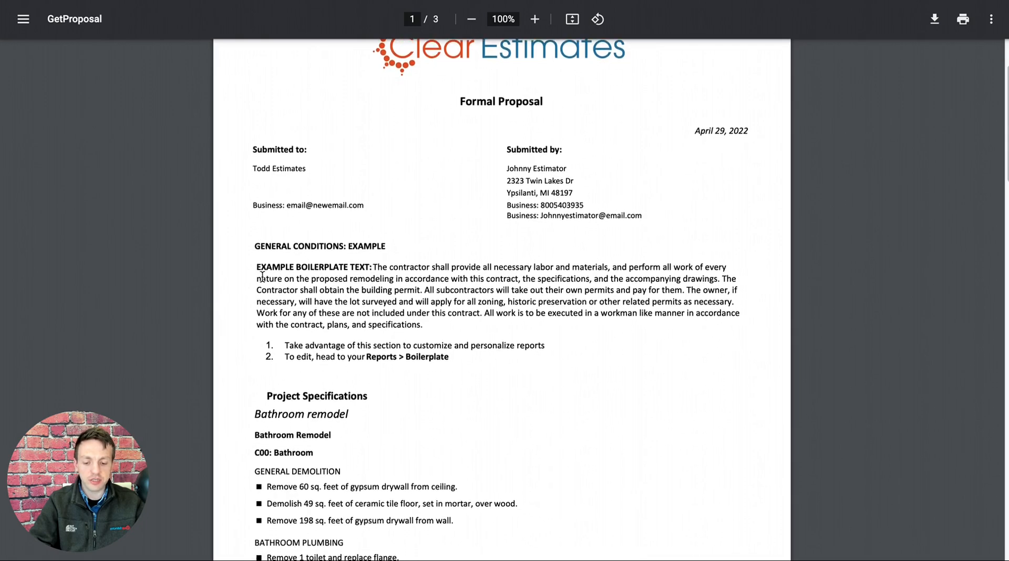
{"action": "scroll", "coordinate": [254, 270], "scroll_direction": "down", "scroll_amount": 1}
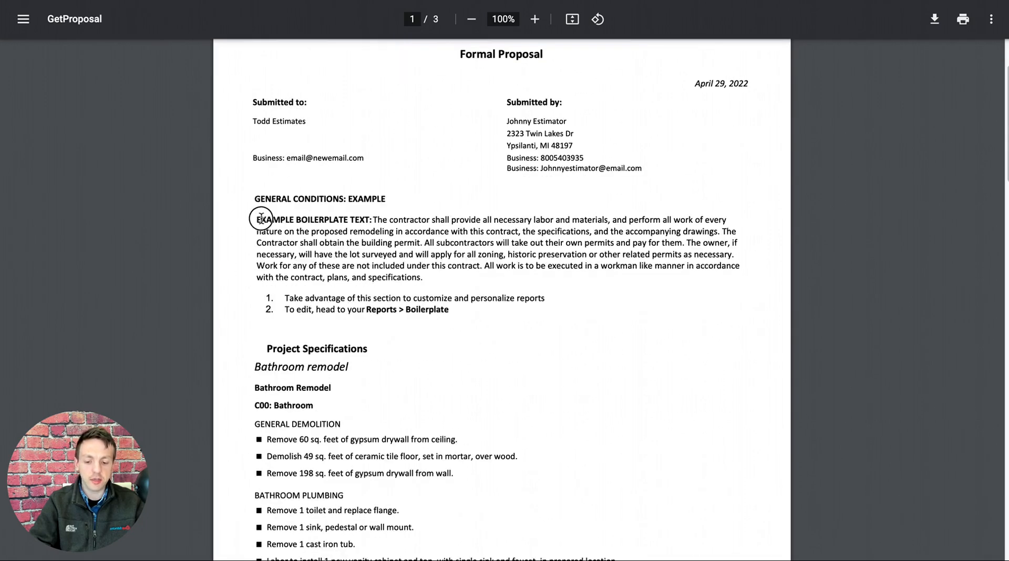
{"action": "left_click_drag", "start_coordinate": [424, 271], "coordinate": [450, 312]}
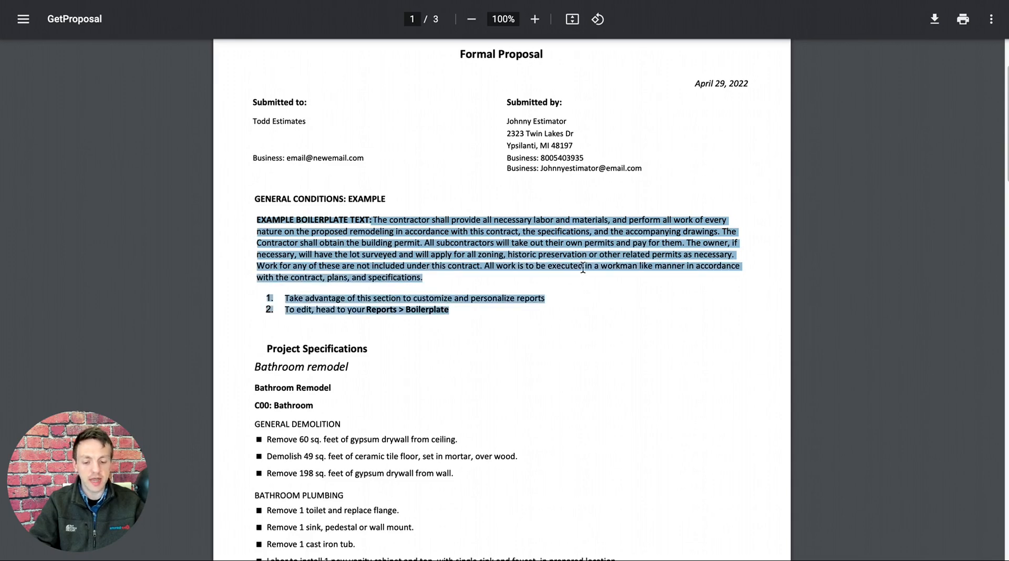
{"action": "left_click", "coordinate": [578, 290]}
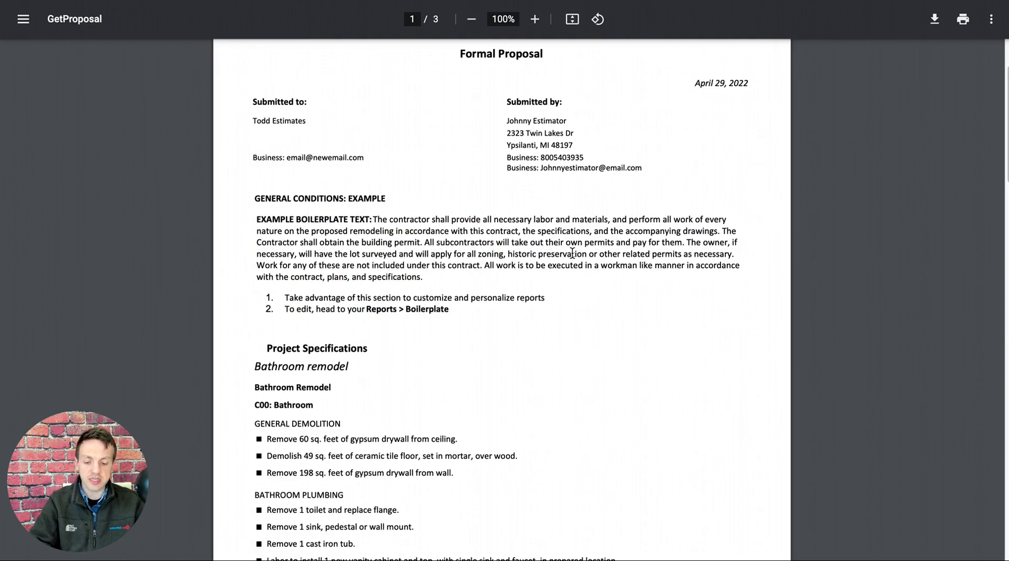
Examine the proposal's Project Specifications section and its C00: Bathroom component heading.
{"action": "scroll", "coordinate": [578, 265], "scroll_direction": "down", "scroll_amount": 1}
{"action": "scroll", "coordinate": [583, 263], "scroll_direction": "down", "scroll_amount": 2}
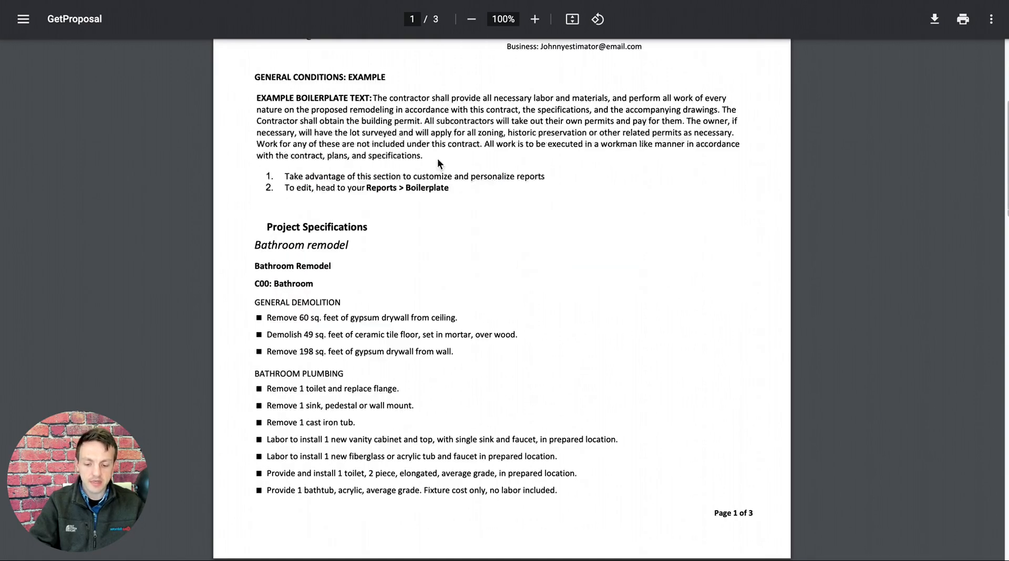
{"action": "scroll", "coordinate": [439, 163], "scroll_direction": "down", "scroll_amount": 1}
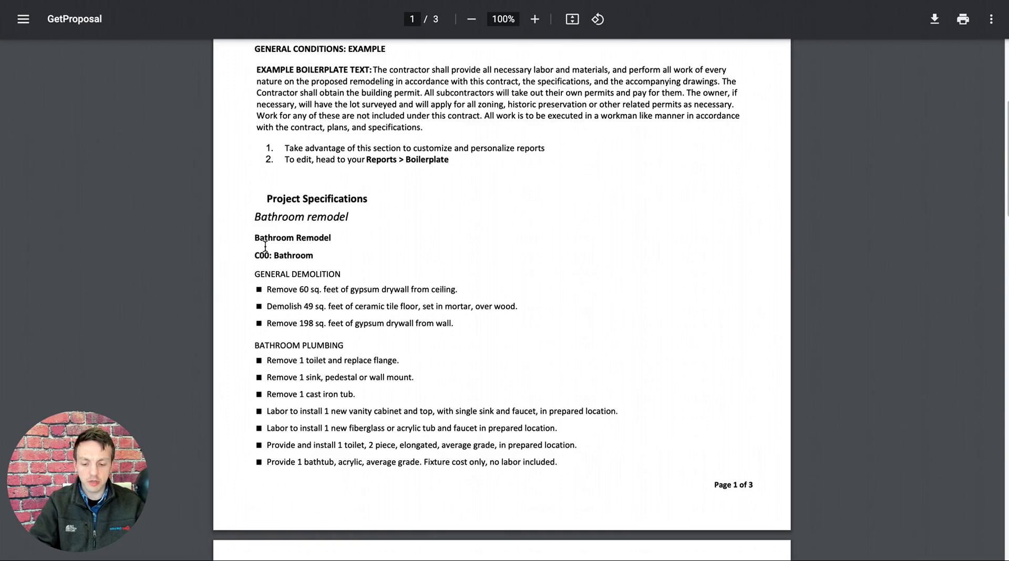
{"action": "left_click_drag", "start_coordinate": [258, 256], "coordinate": [318, 256]}
{"action": "left_click", "coordinate": [342, 257]}
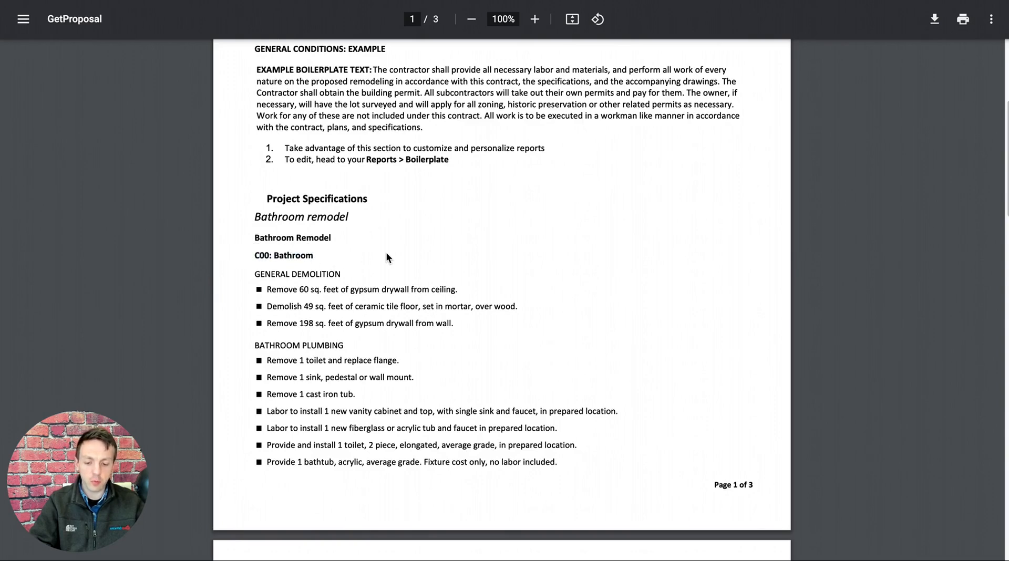
Read the General Demolition items for the gypsum drywall ceiling and ceramic tile floor in the proposal's specifications.
{"action": "scroll", "coordinate": [386, 258], "scroll_direction": "down", "scroll_amount": 2}
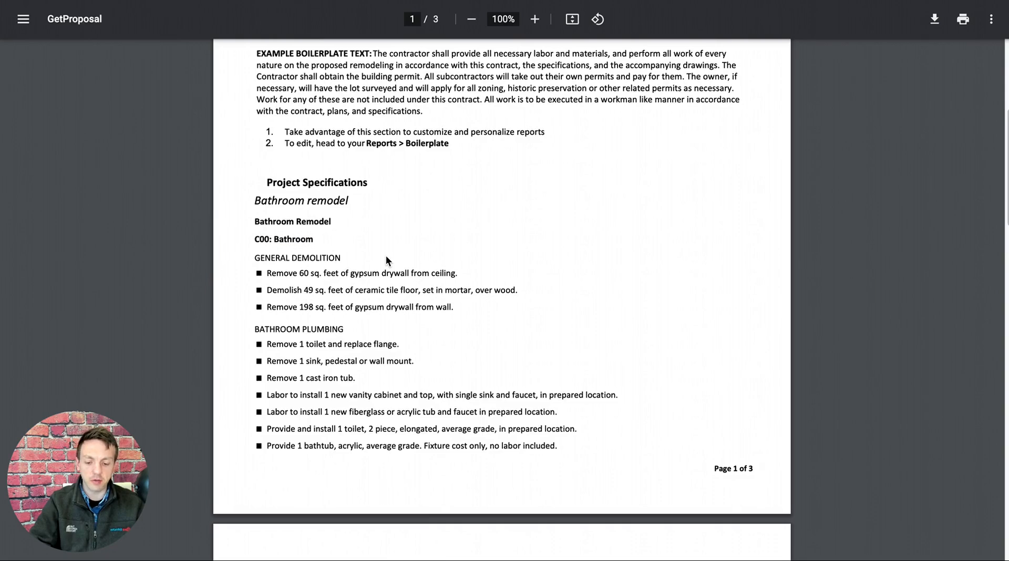
{"action": "scroll", "coordinate": [386, 256], "scroll_direction": "down", "scroll_amount": 6}
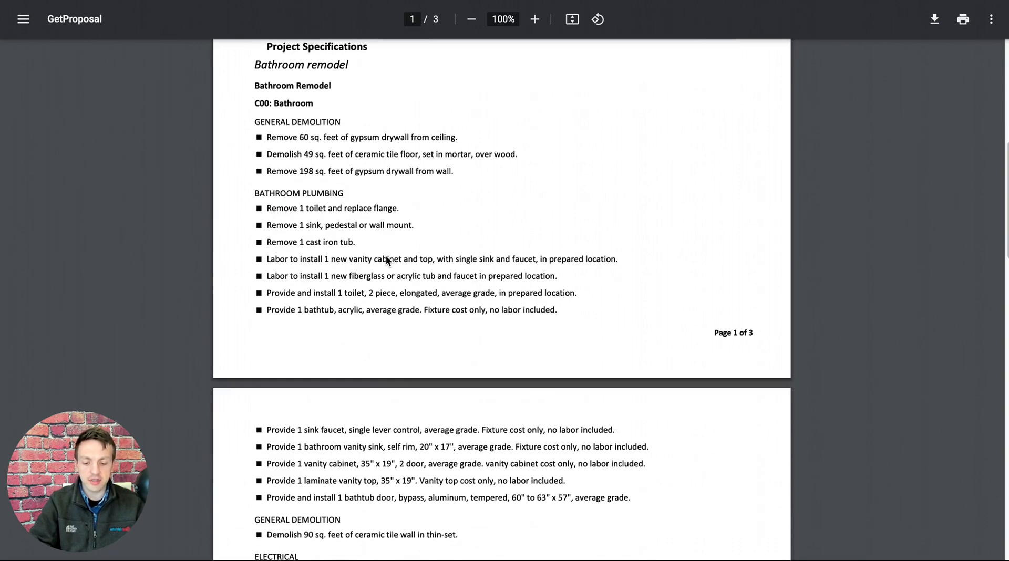
{"action": "left_click_drag", "start_coordinate": [257, 93], "coordinate": [467, 110]}
{"action": "left_click", "coordinate": [269, 111]}
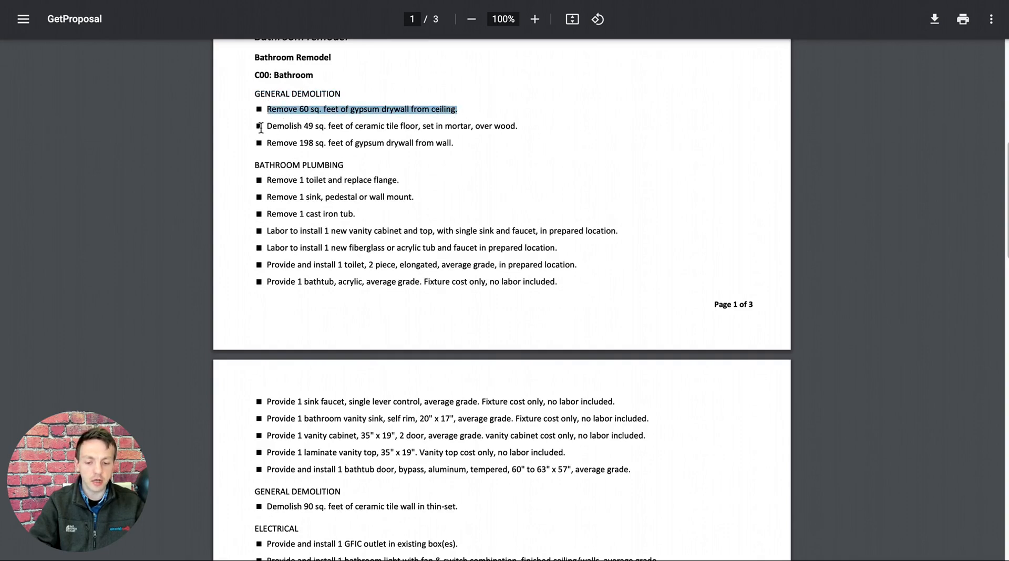
{"action": "left_click_drag", "start_coordinate": [261, 127], "coordinate": [522, 127]}
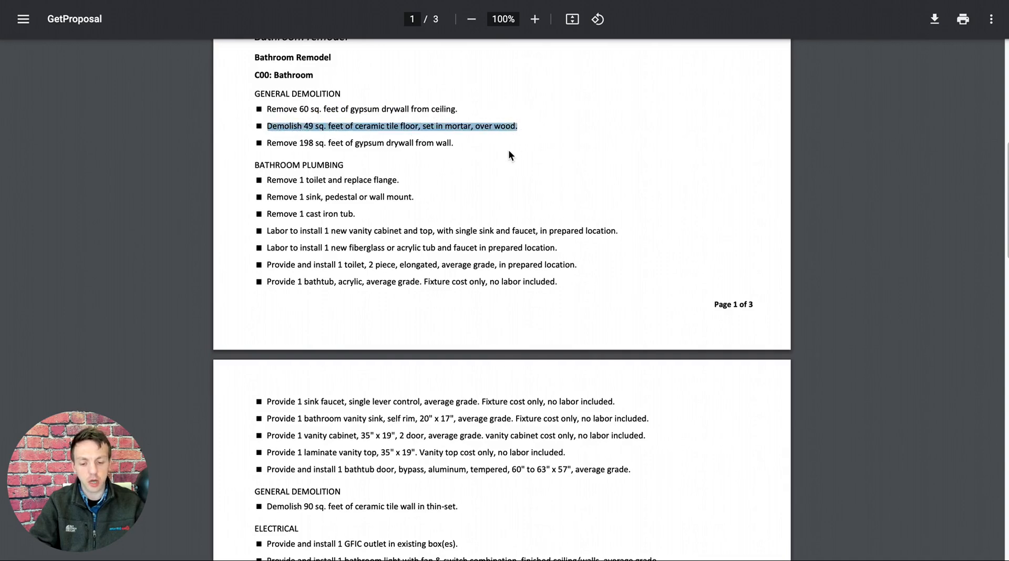
Read the remaining Bathroom component specifications in the proposal, from the plumbing items through interior painting and wallpaper.
{"action": "left_click", "coordinate": [458, 171]}
{"action": "scroll", "coordinate": [453, 177], "scroll_direction": "down", "scroll_amount": 2}
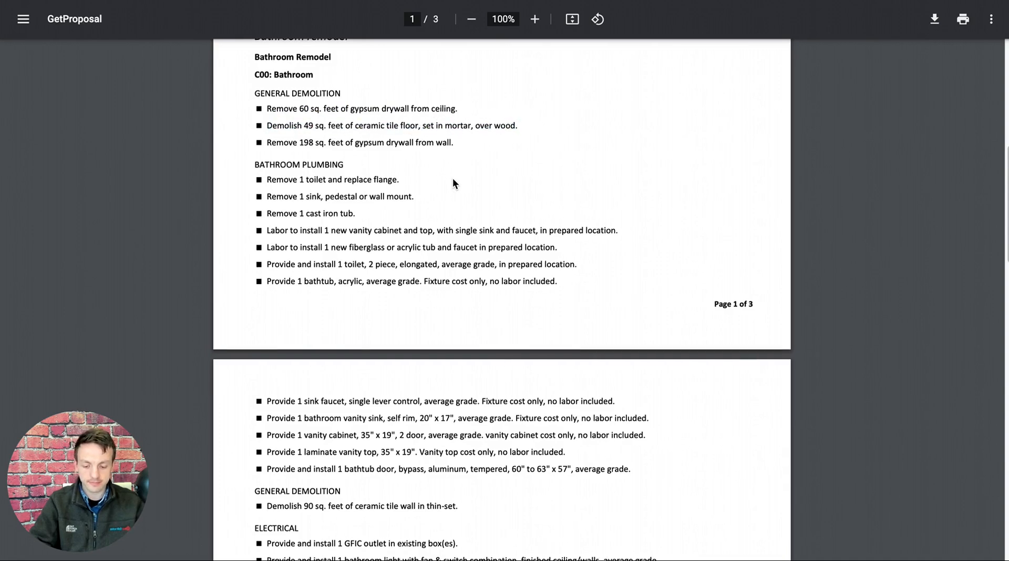
{"action": "scroll", "coordinate": [453, 178], "scroll_direction": "down", "scroll_amount": 3}
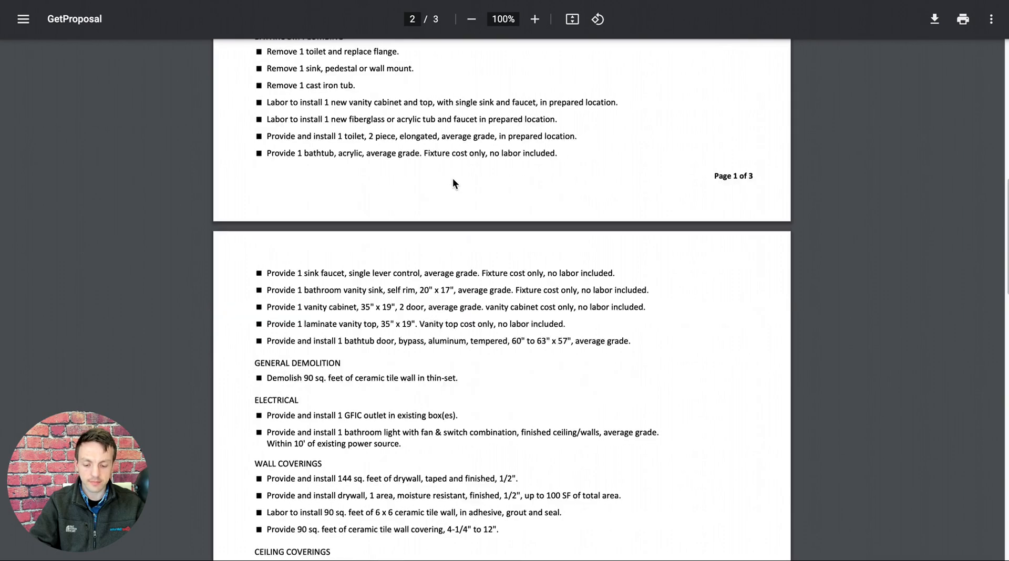
{"action": "scroll", "coordinate": [453, 178], "scroll_direction": "down", "scroll_amount": 5}
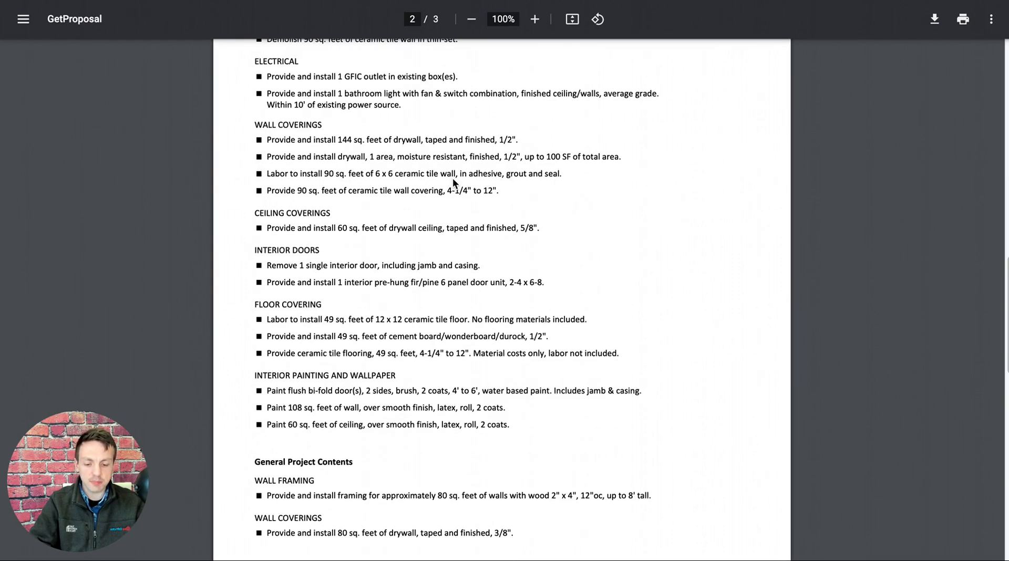
{"action": "scroll", "coordinate": [453, 179], "scroll_direction": "down", "scroll_amount": 2}
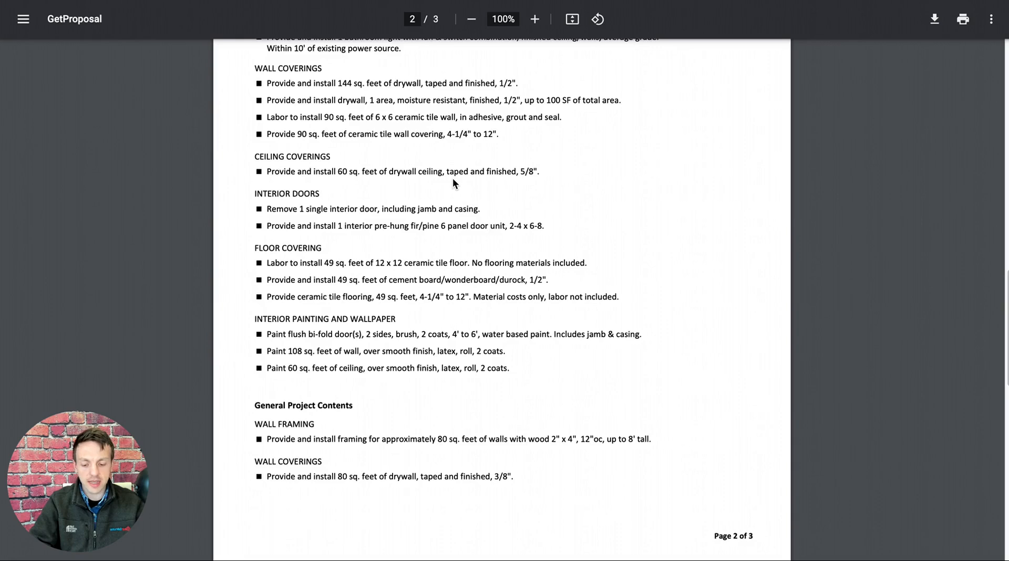
Examine the wall framing and drywall items under General Project Contents in the proposal.
{"action": "scroll", "coordinate": [452, 178], "scroll_direction": "down", "scroll_amount": 1}
{"action": "scroll", "coordinate": [453, 178], "scroll_direction": "down", "scroll_amount": 1}
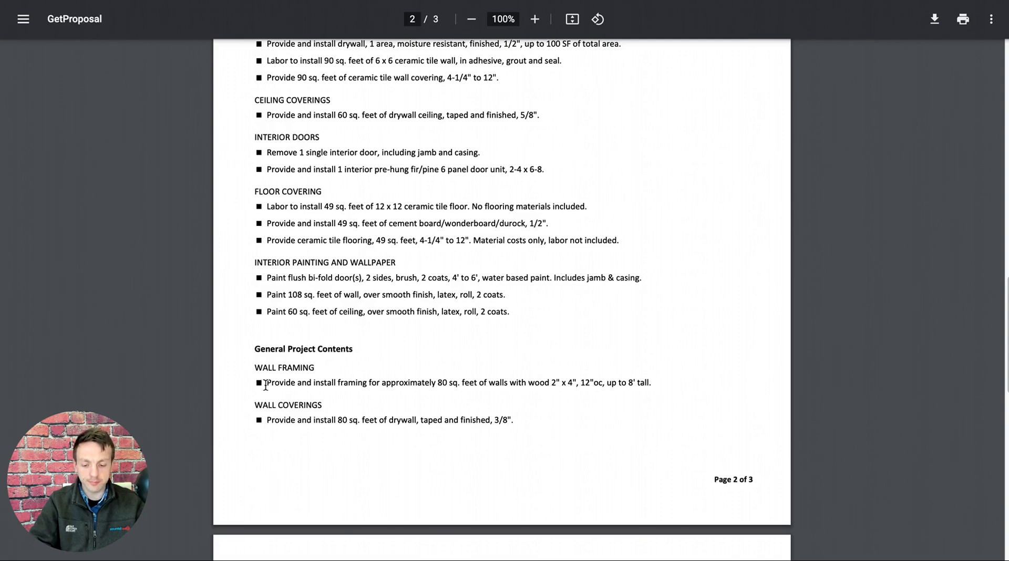
{"action": "left_click_drag", "start_coordinate": [265, 384], "coordinate": [652, 383]}
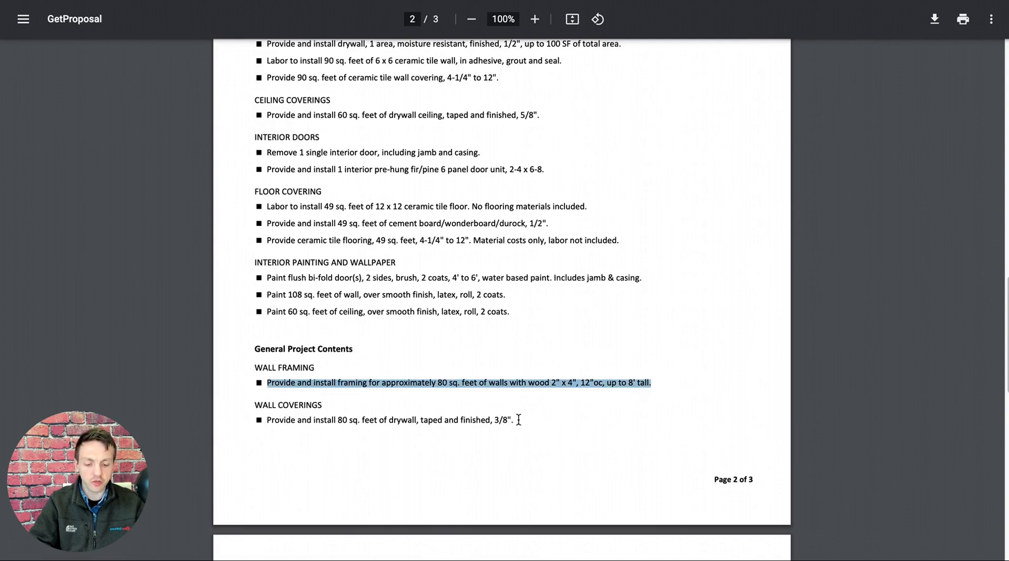
{"action": "left_click_drag", "start_coordinate": [519, 420], "coordinate": [266, 420]}
{"action": "left_click", "coordinate": [567, 371]}
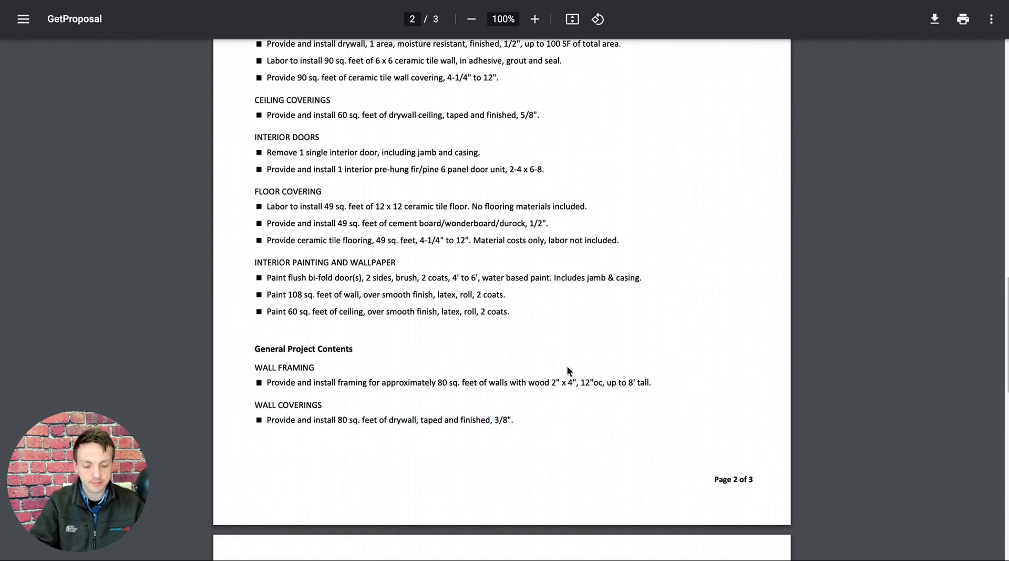
Examine the project cost, tax and total cost lines on the proposal's last page.
{"action": "scroll", "coordinate": [567, 369], "scroll_direction": "down", "scroll_amount": 3}
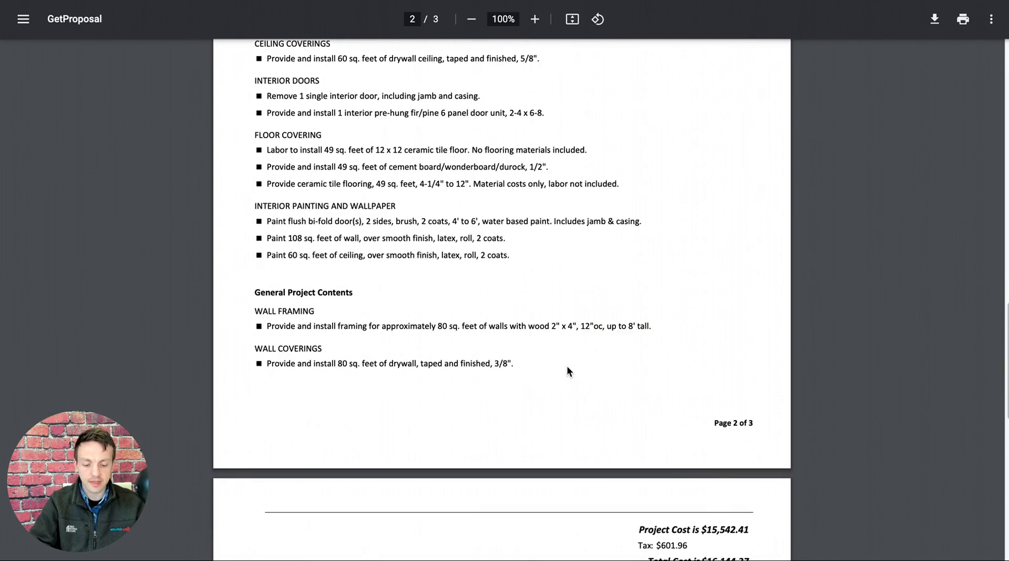
{"action": "scroll", "coordinate": [568, 367], "scroll_direction": "down", "scroll_amount": 5}
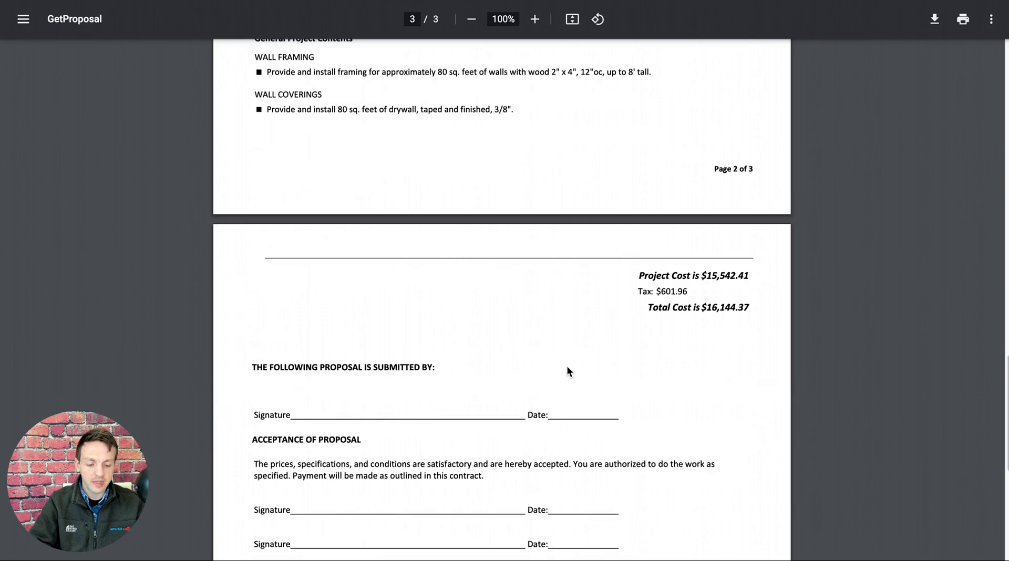
{"action": "scroll", "coordinate": [708, 284], "scroll_direction": "down", "scroll_amount": 1}
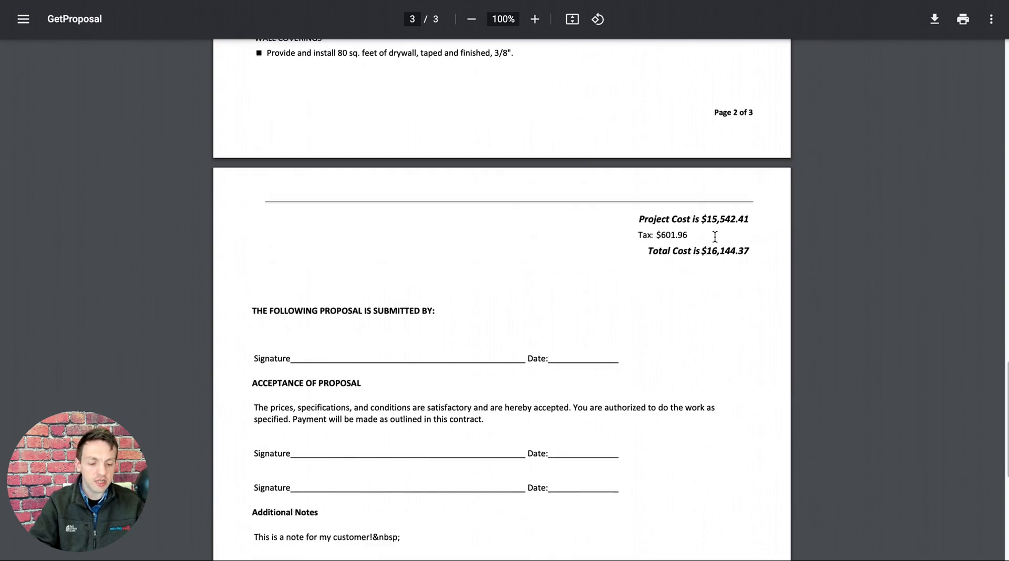
{"action": "left_click_drag", "start_coordinate": [687, 235], "coordinate": [657, 234]}
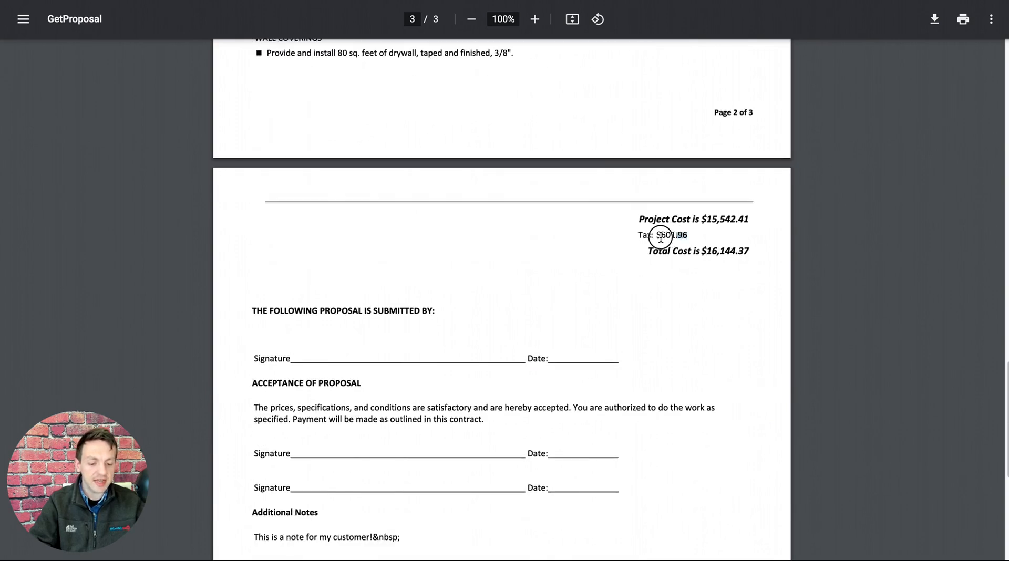
{"action": "left_click_drag", "start_coordinate": [750, 251], "coordinate": [693, 251]}
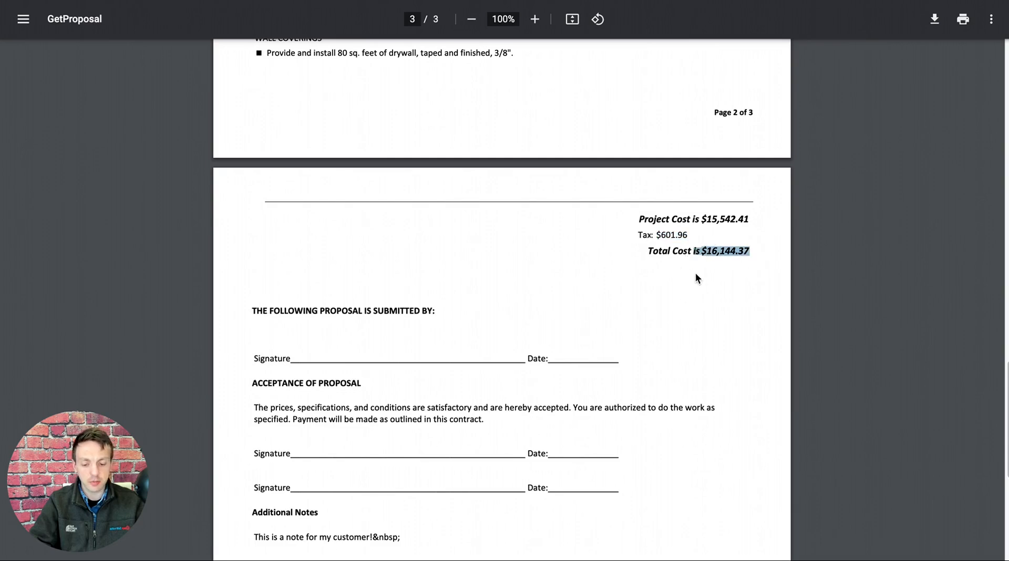
{"action": "left_click", "coordinate": [696, 274]}
Review the proposal's submission and acceptance signature sections and the General Project Contents preceding them.
{"action": "scroll", "coordinate": [697, 282], "scroll_direction": "down", "scroll_amount": 1}
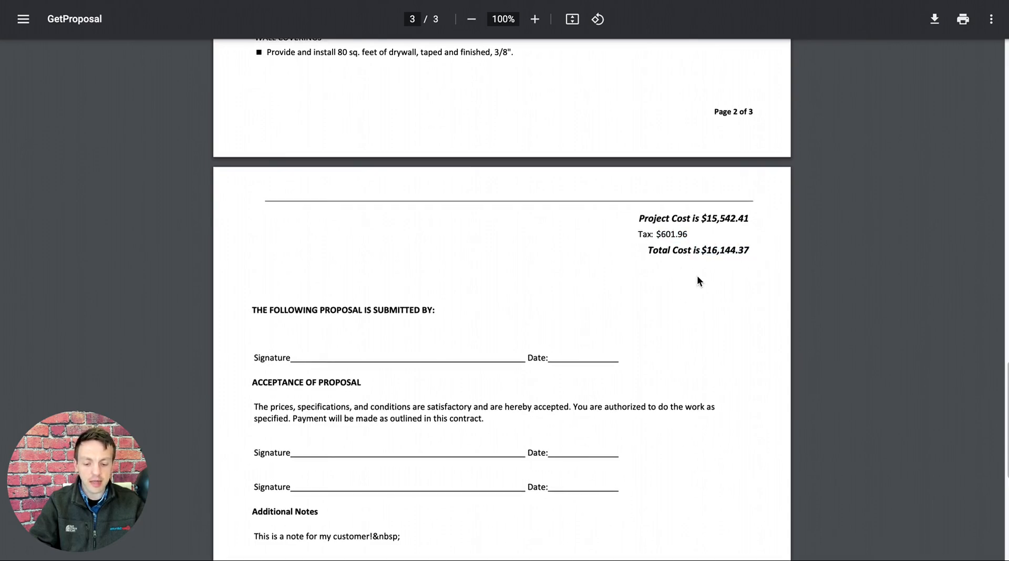
{"action": "scroll", "coordinate": [453, 363], "scroll_direction": "up", "scroll_amount": 1}
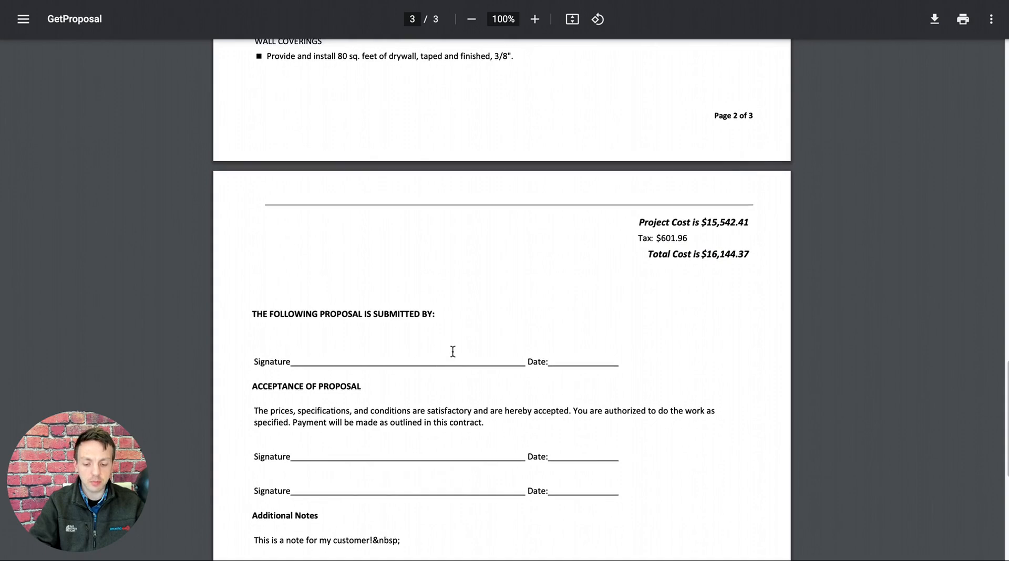
{"action": "scroll", "coordinate": [462, 345], "scroll_direction": "up", "scroll_amount": 2}
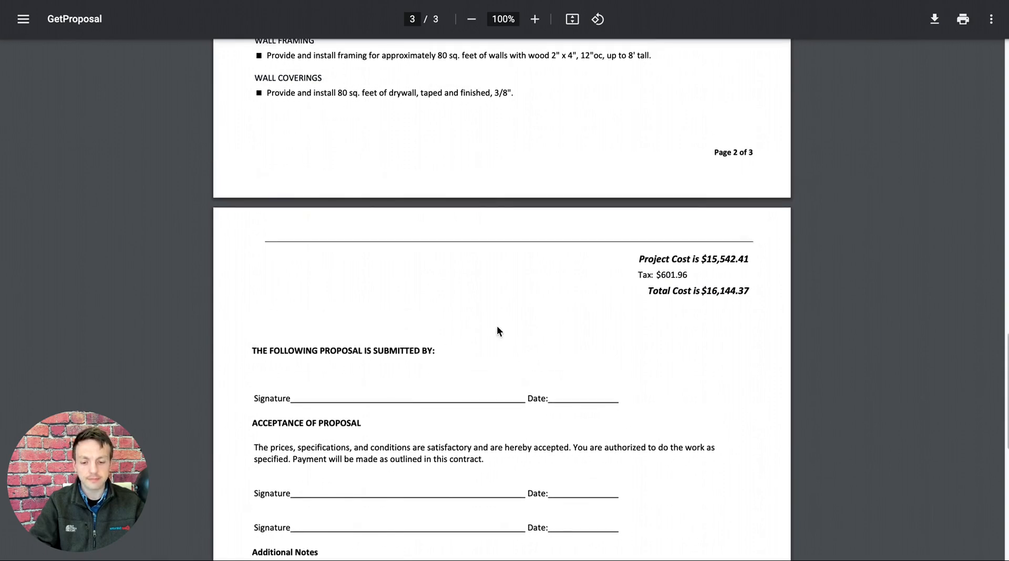
{"action": "scroll", "coordinate": [498, 330], "scroll_direction": "up", "scroll_amount": 3}
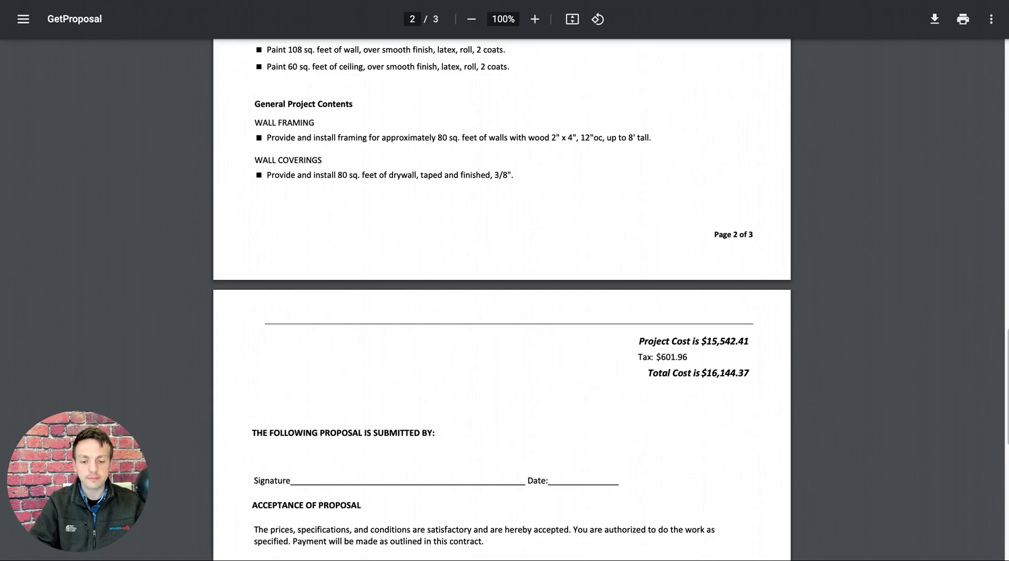
Return to the project, open its report boilerplate settings, and examine the GENERAL CONDITIONS: EXAMPLE intro heading's text.
{"action": "left_click", "coordinate": [409, 1]}
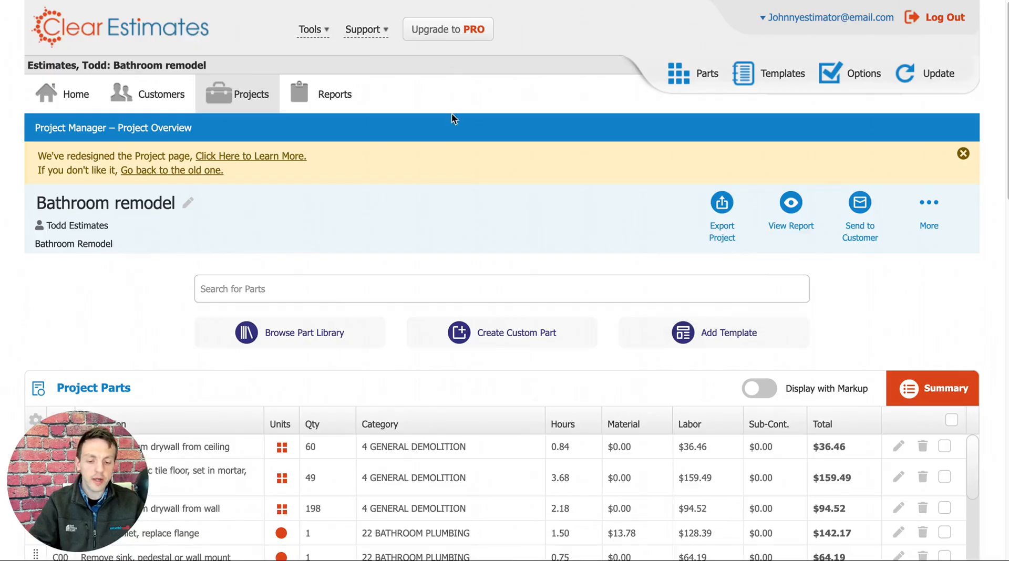
{"action": "left_click", "coordinate": [326, 99]}
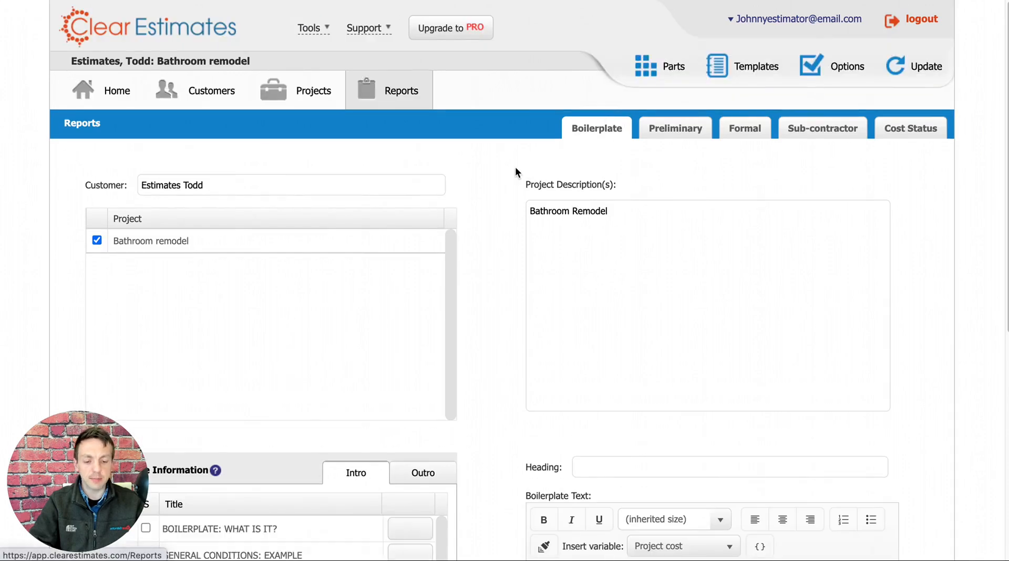
{"action": "scroll", "coordinate": [515, 169], "scroll_direction": "down", "scroll_amount": 7}
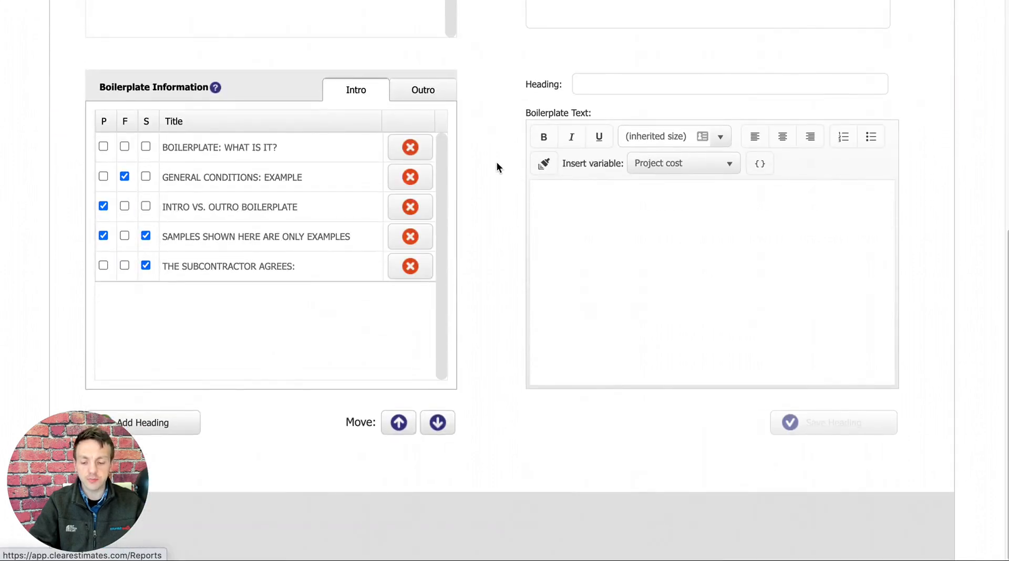
{"action": "left_click", "coordinate": [240, 177]}
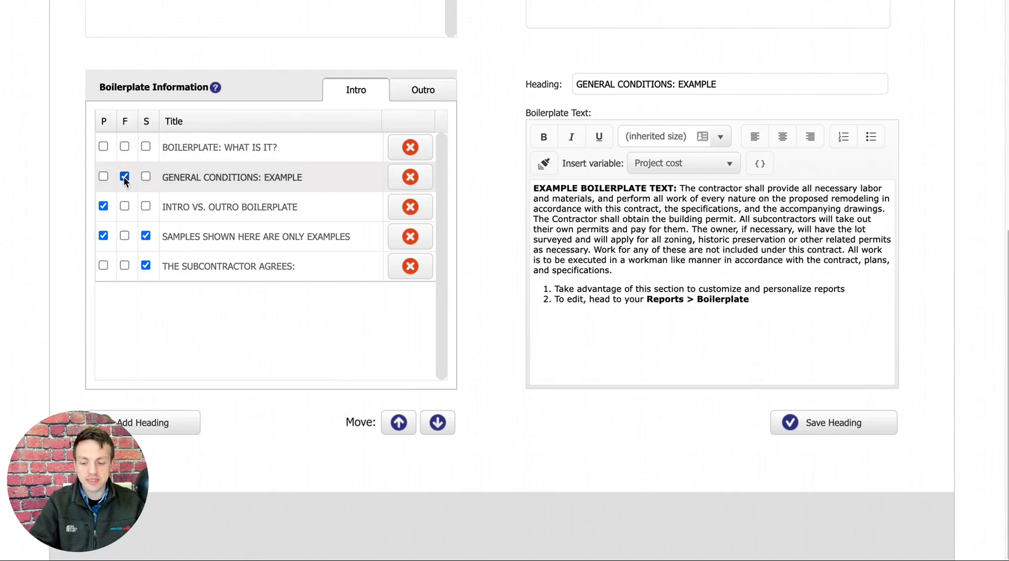
{"action": "left_click", "coordinate": [263, 180]}
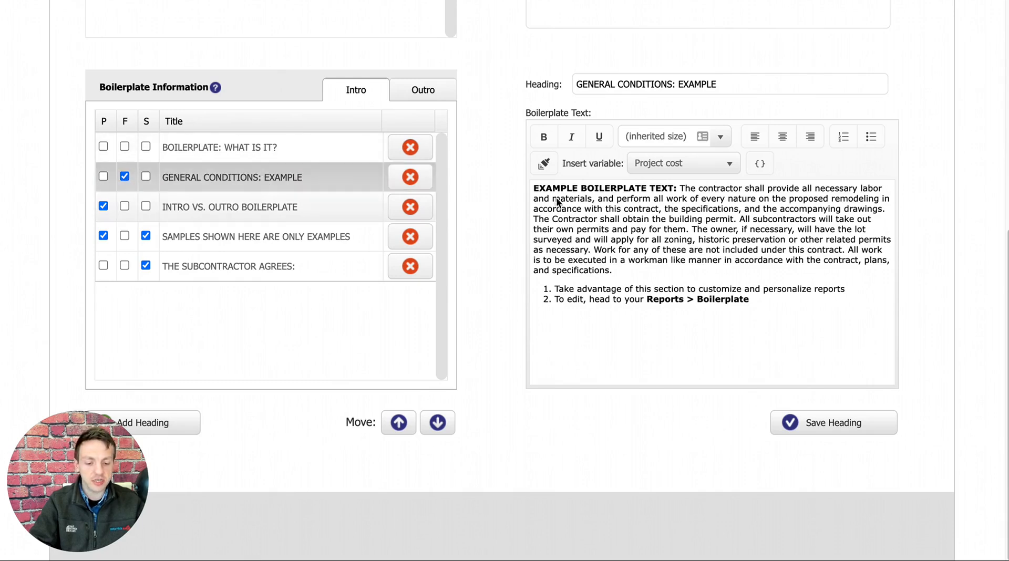
{"action": "left_click", "coordinate": [766, 305]}
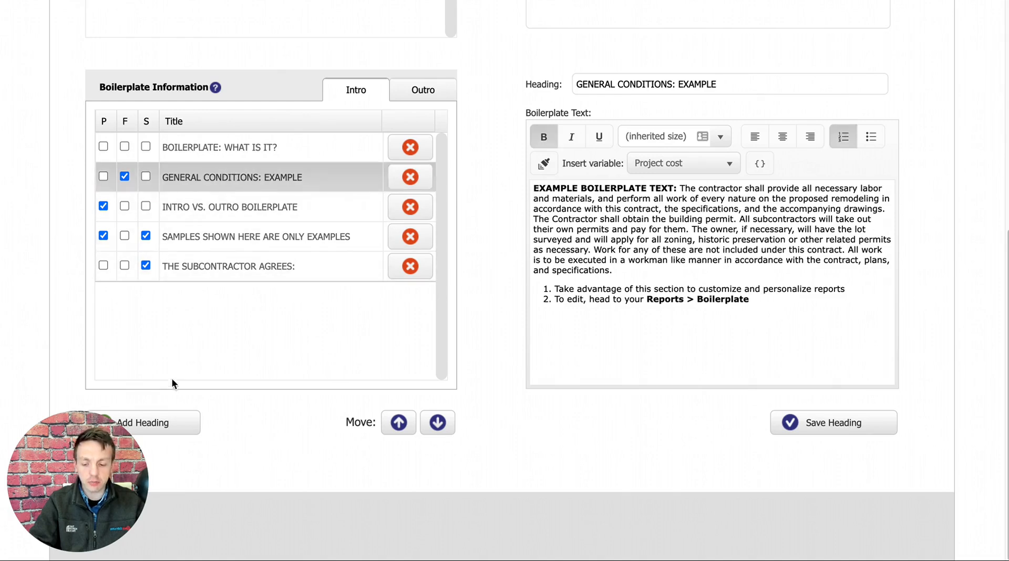
Add a new intro boilerplate heading at the end of the list and name it "Contract".
{"action": "left_click", "coordinate": [158, 427]}
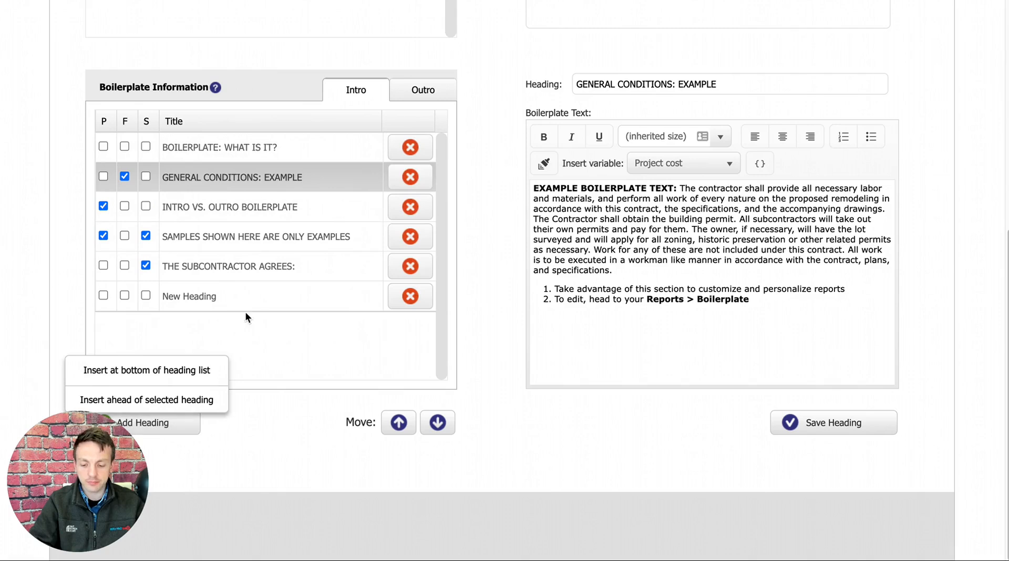
{"action": "left_click", "coordinate": [233, 298]}
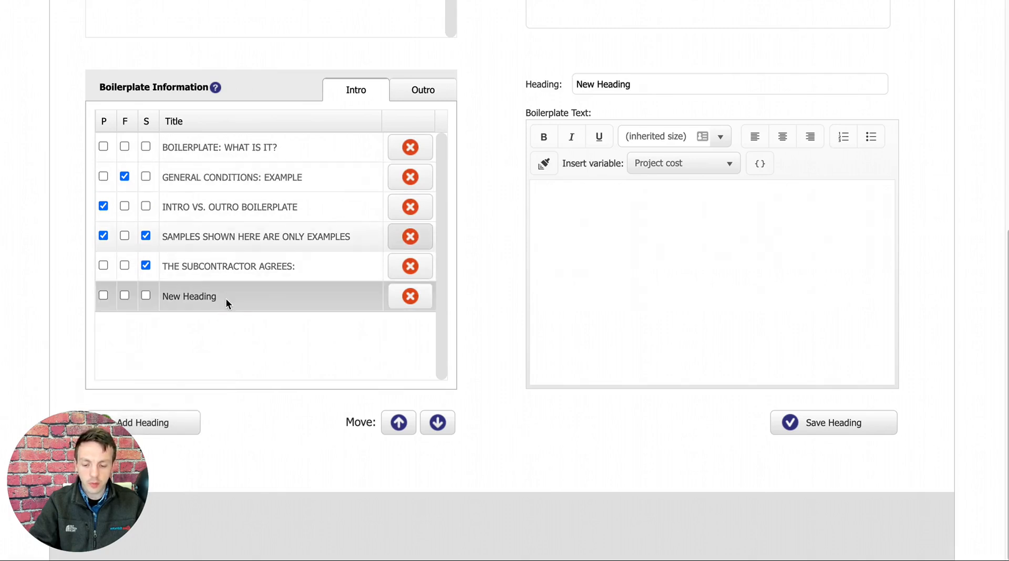
{"action": "left_click_drag", "start_coordinate": [631, 82], "coordinate": [570, 84]}
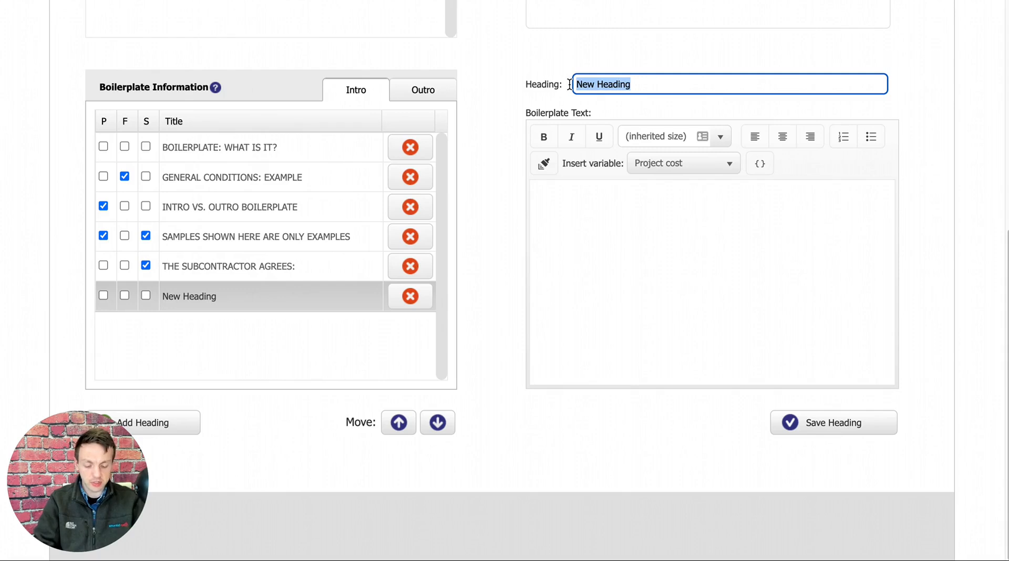
{"action": "type", "text": "Contract"}
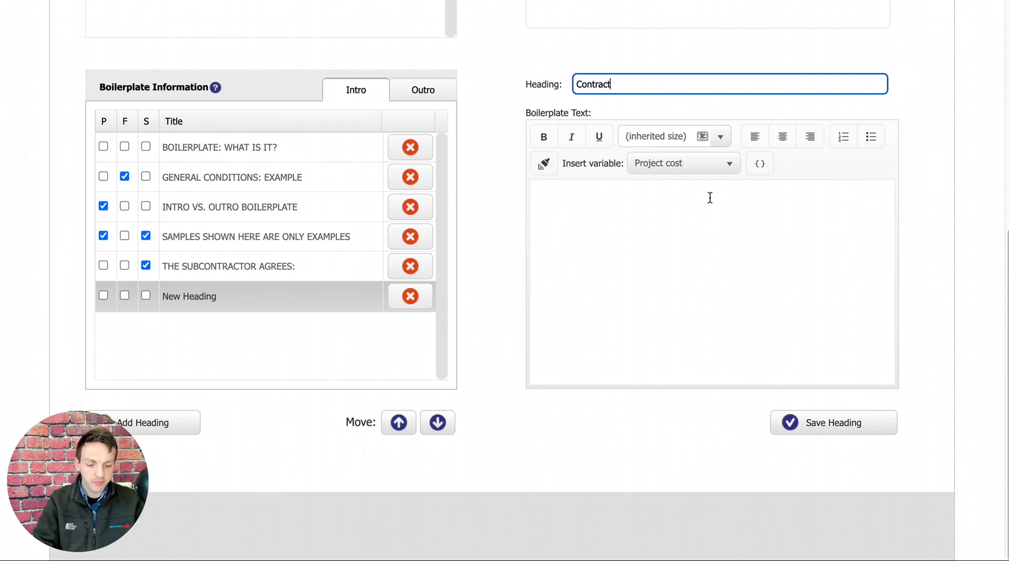
{"action": "left_click", "coordinate": [710, 197]}
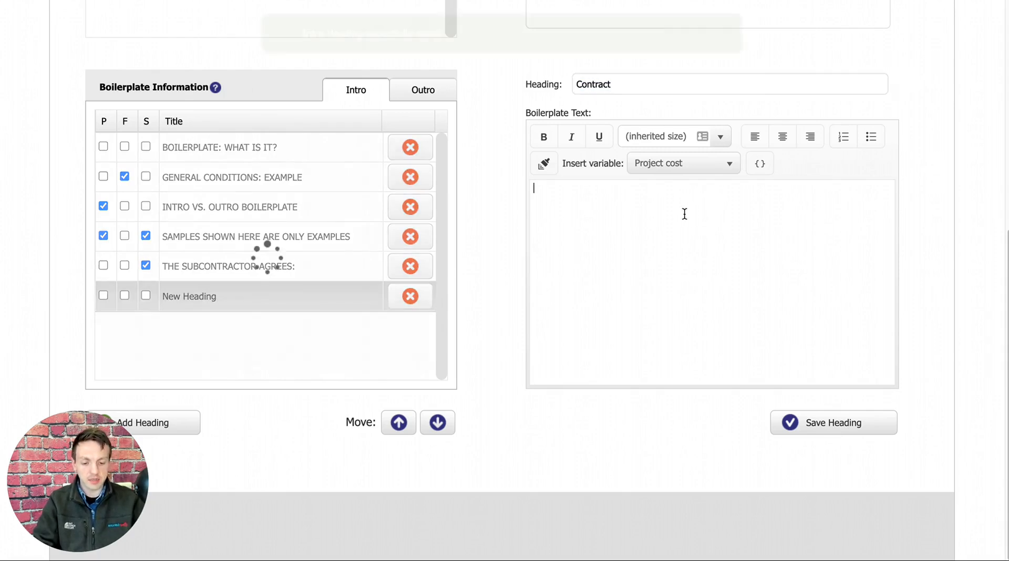
Enter "This is some contract language" as the Contract heading's boilerplate text.
{"action": "type", "text": "c"}
{"action": "type", "text": "his is "}
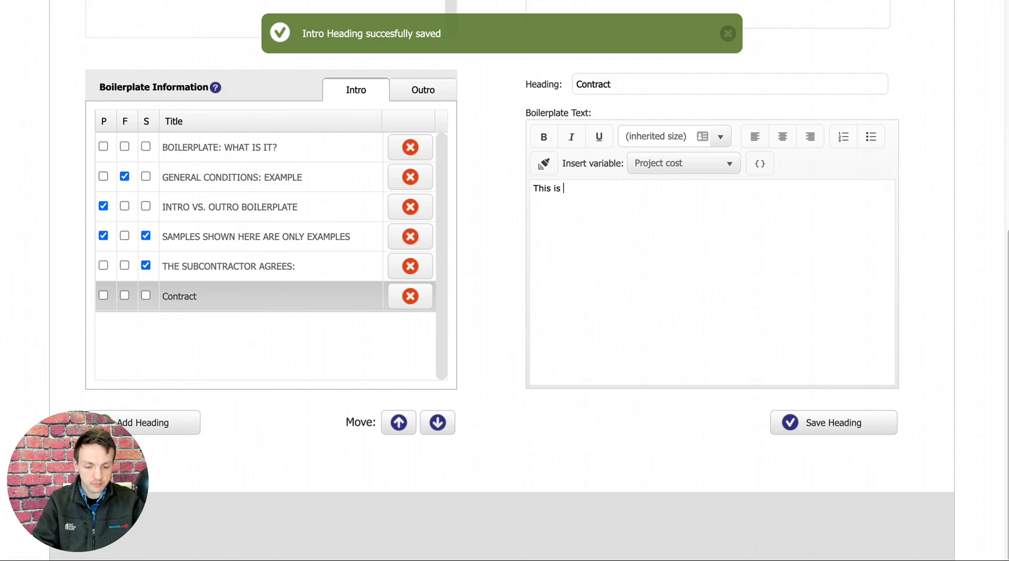
{"action": "type", "text": "some contract language"}
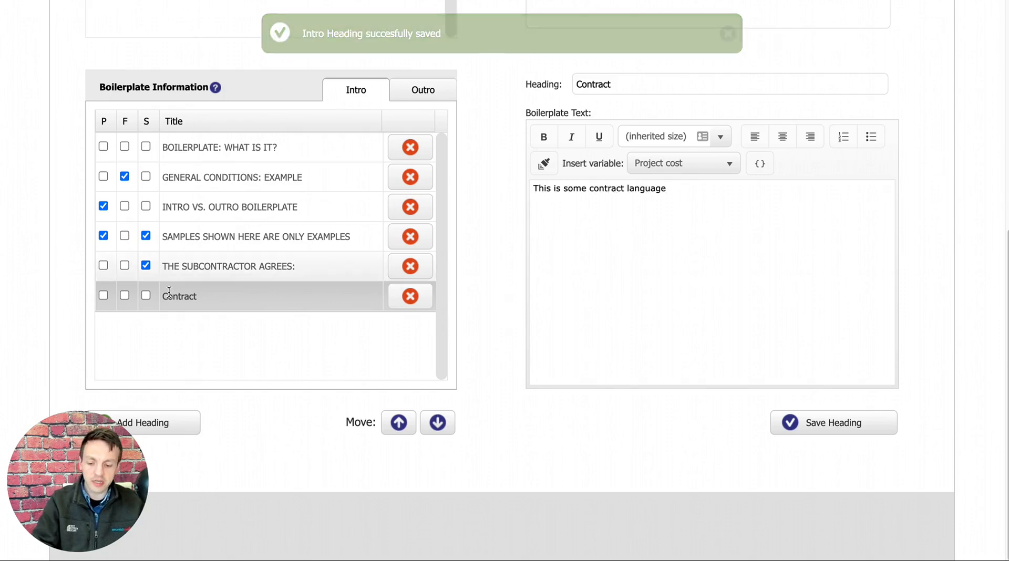
Try using the Contract heading instead of GENERAL CONDITIONS: EXAMPLE in the formal proposal, then restore the original selection.
{"action": "left_click", "coordinate": [125, 295]}
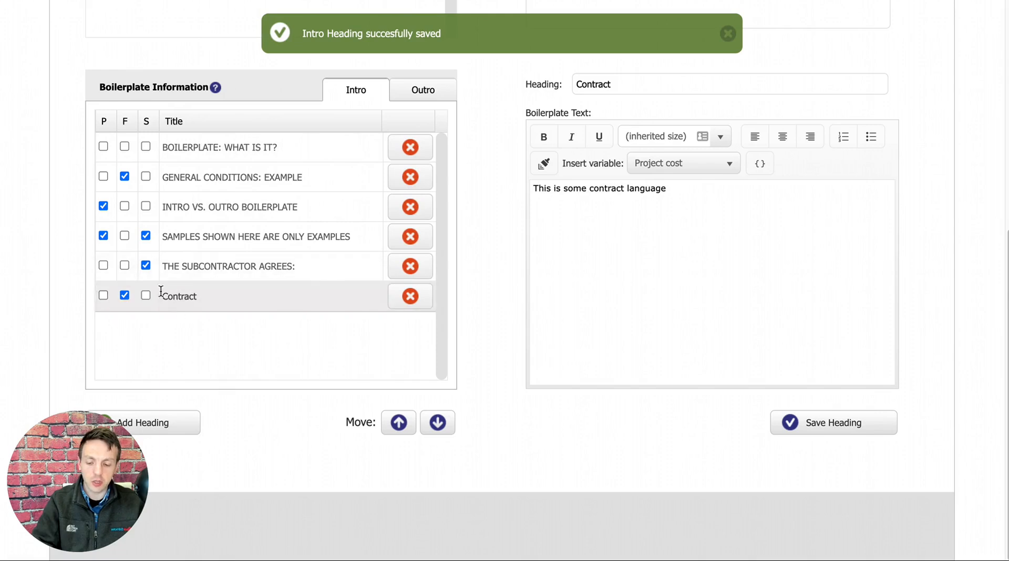
{"action": "left_click", "coordinate": [124, 176]}
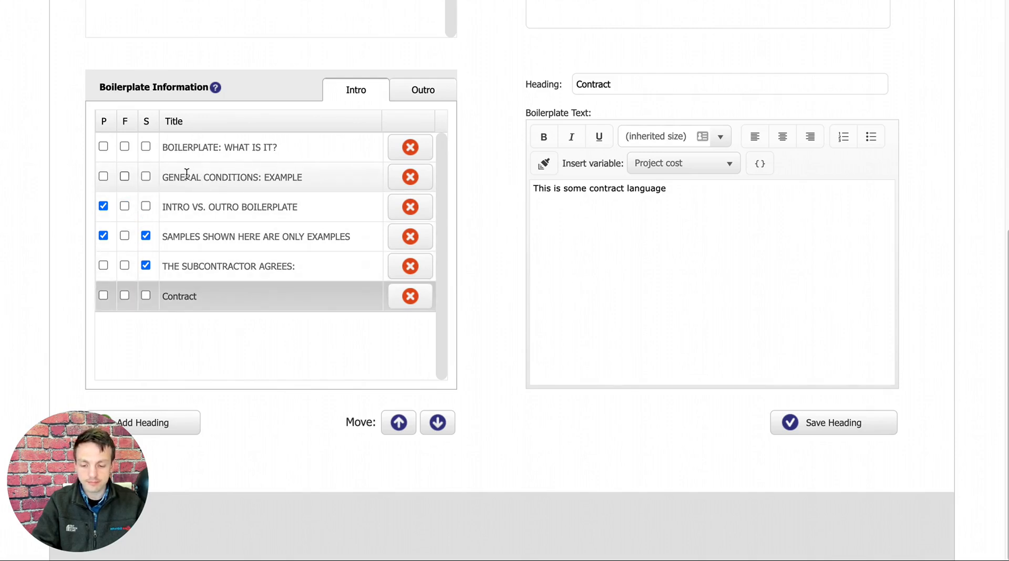
{"action": "left_click", "coordinate": [125, 177]}
Open the account options and review the company data, including the logo, address and phone settings.
{"action": "scroll", "coordinate": [498, 218], "scroll_direction": "up", "scroll_amount": 7}
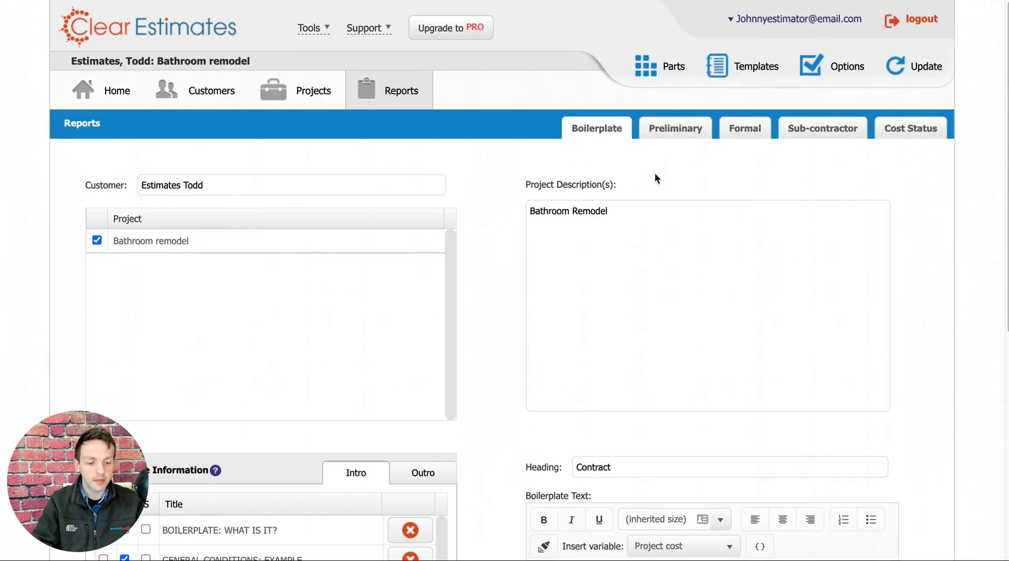
{"action": "left_click", "coordinate": [840, 75]}
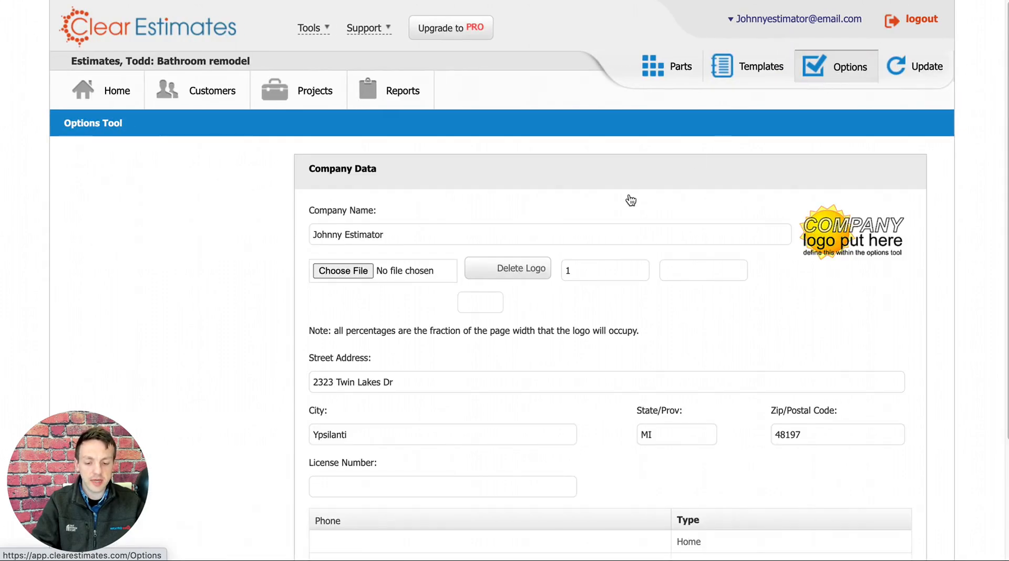
{"action": "scroll", "coordinate": [578, 204], "scroll_direction": "down", "scroll_amount": 1}
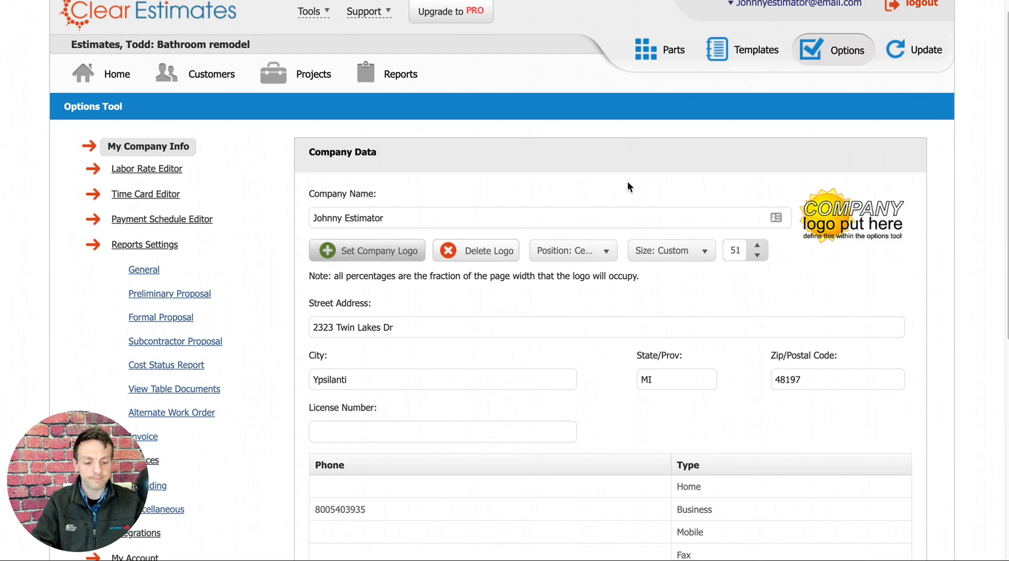
{"action": "scroll", "coordinate": [557, 143], "scroll_direction": "down", "scroll_amount": 2}
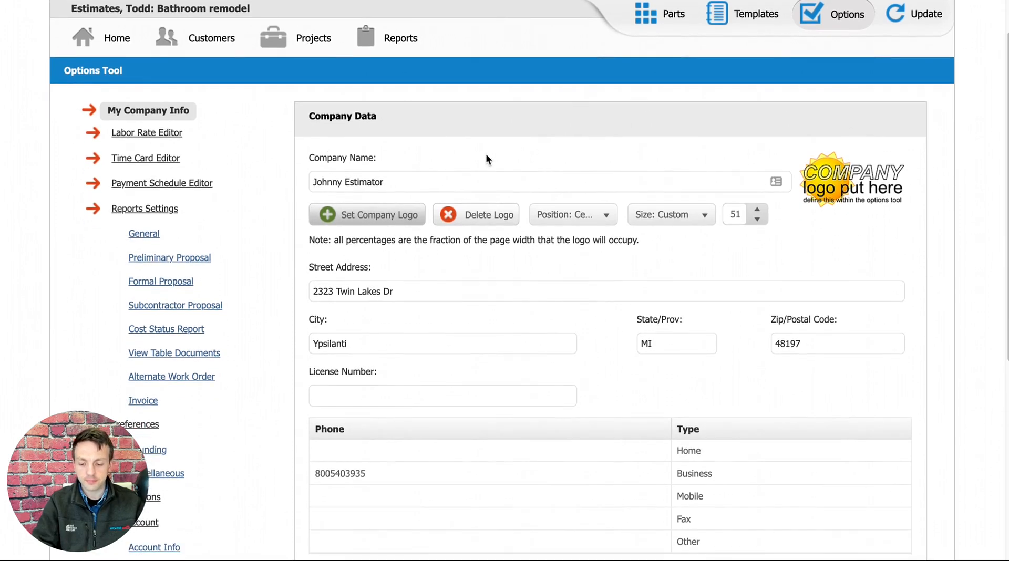
Look through the remaining company contact details and open the Integrations options.
{"action": "scroll", "coordinate": [219, 148], "scroll_direction": "down", "scroll_amount": 4}
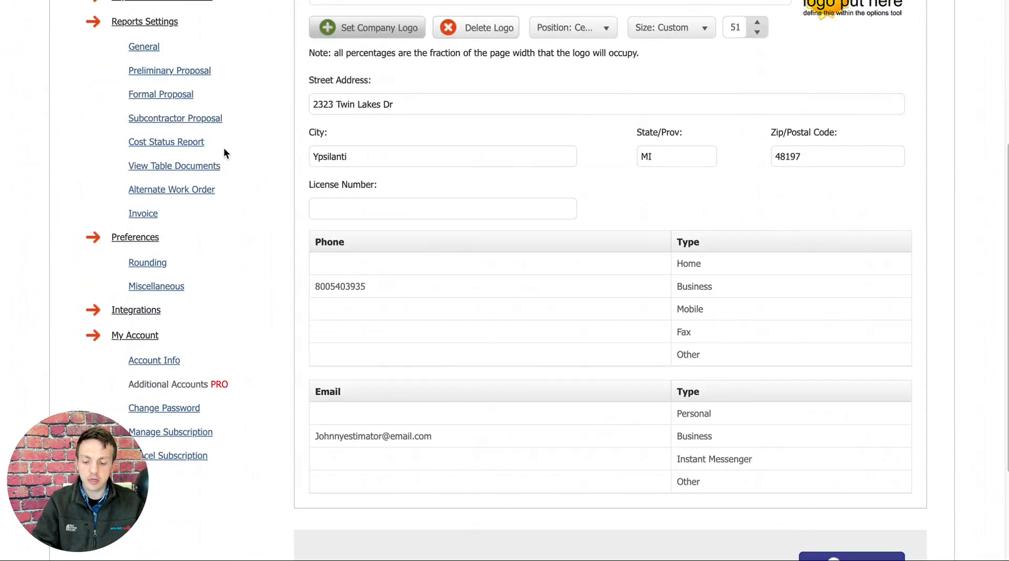
{"action": "scroll", "coordinate": [223, 147], "scroll_direction": "down", "scroll_amount": 3}
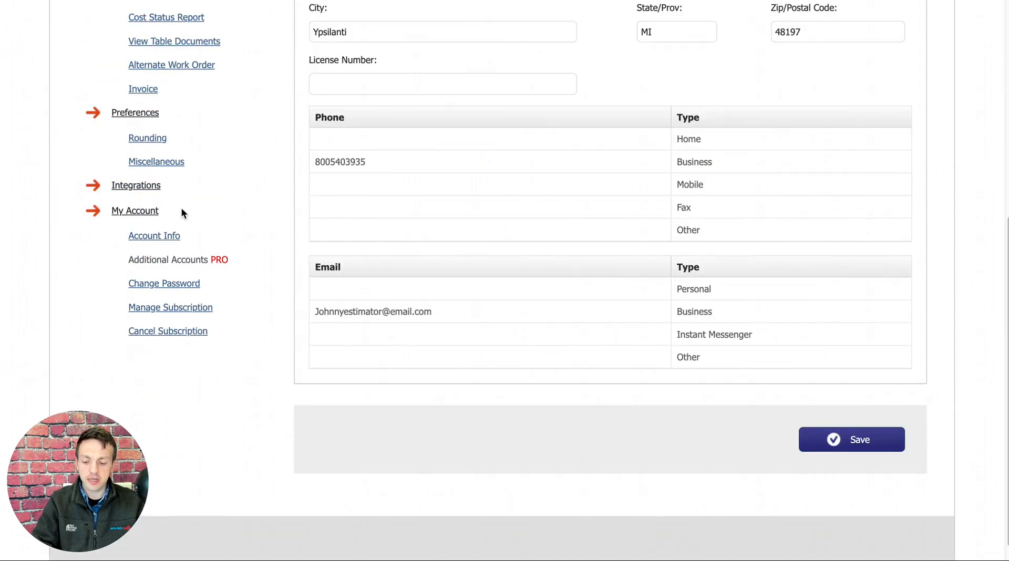
{"action": "left_click", "coordinate": [139, 185]}
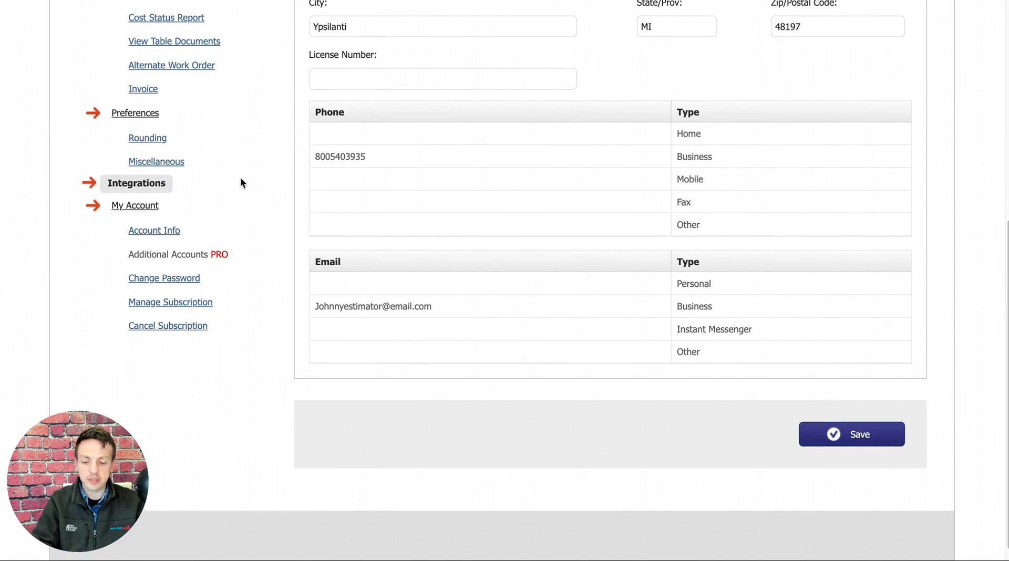
{"action": "scroll", "coordinate": [241, 181], "scroll_direction": "up", "scroll_amount": 1}
{"action": "scroll", "coordinate": [244, 189], "scroll_direction": "up", "scroll_amount": 3}
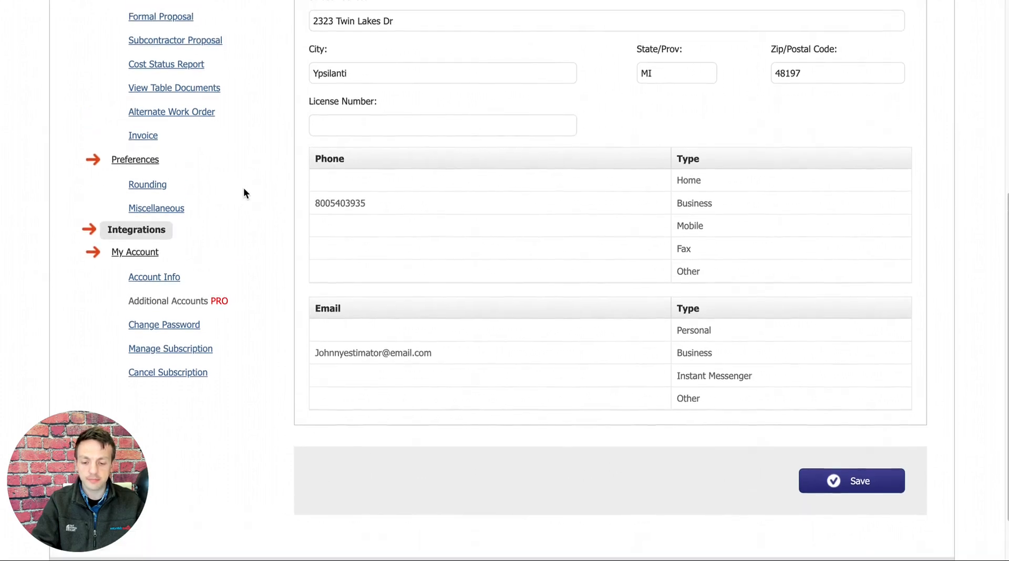
{"action": "left_click", "coordinate": [127, 346]}
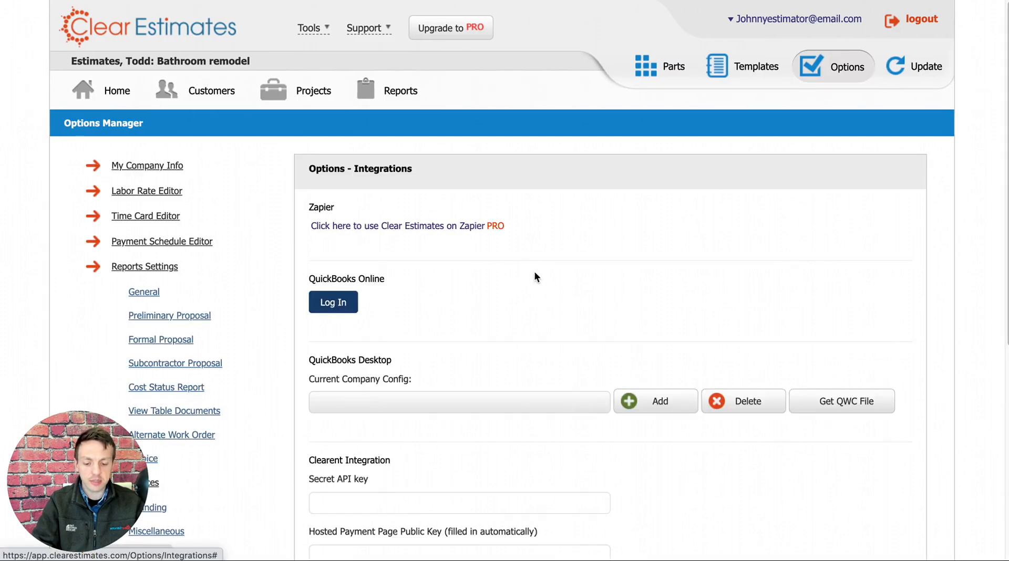
Examine the Zapier, QuickBooks Online, QuickBooks Desktop and Clearent integration settings, along with the available account management options.
{"action": "scroll", "coordinate": [536, 278], "scroll_direction": "down", "scroll_amount": 1}
{"action": "scroll", "coordinate": [536, 275], "scroll_direction": "down", "scroll_amount": 1}
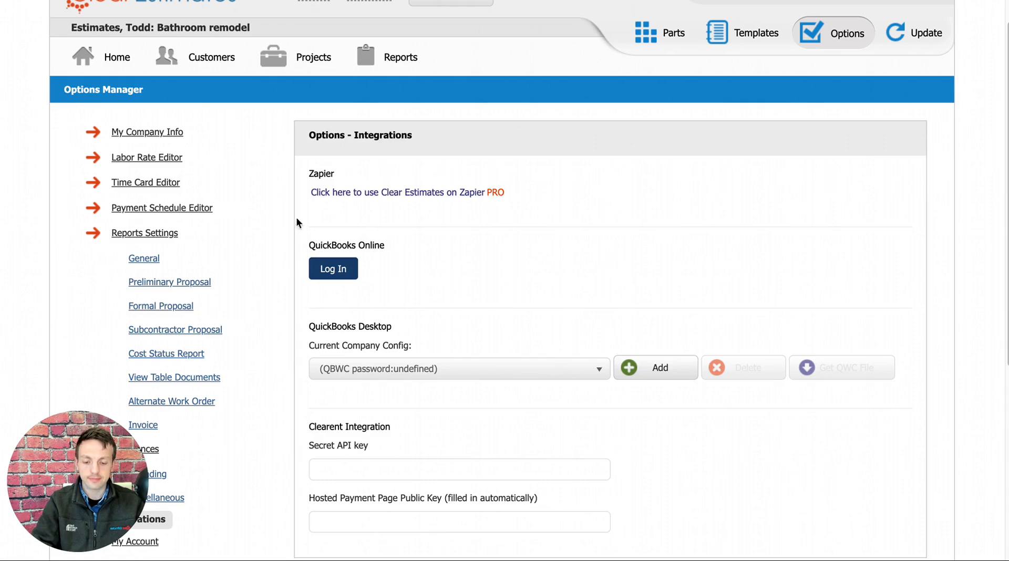
{"action": "scroll", "coordinate": [581, 252], "scroll_direction": "up", "scroll_amount": 2}
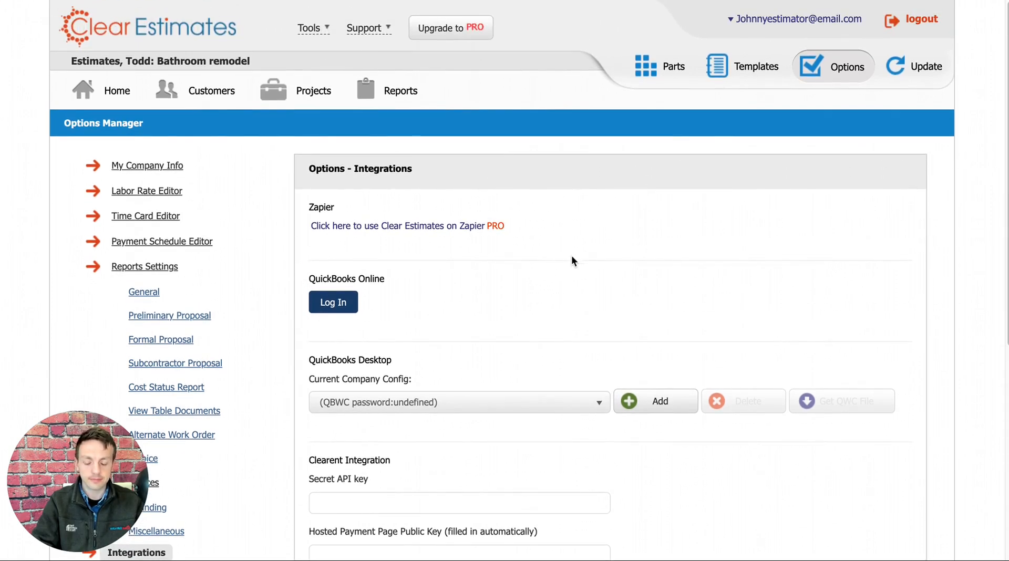
{"action": "scroll", "coordinate": [275, 219], "scroll_direction": "down", "scroll_amount": 6}
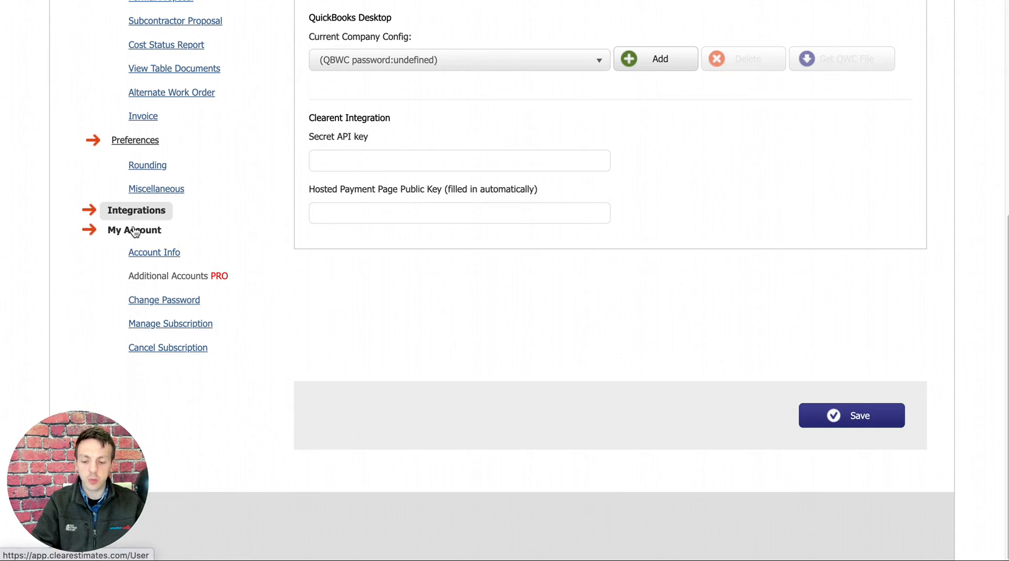
{"action": "left_click", "coordinate": [130, 254]}
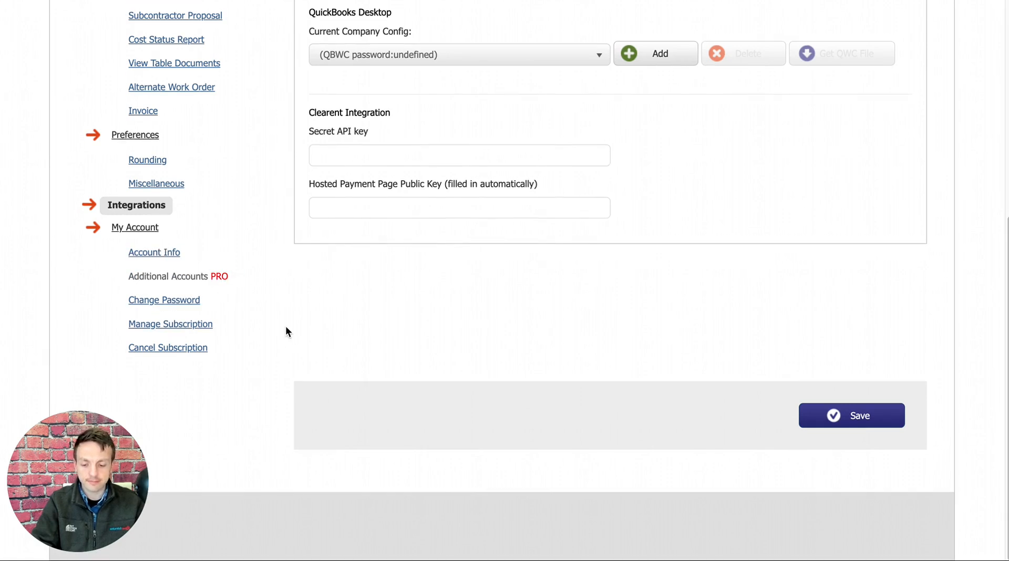
{"action": "scroll", "coordinate": [287, 324], "scroll_direction": "up", "scroll_amount": 6}
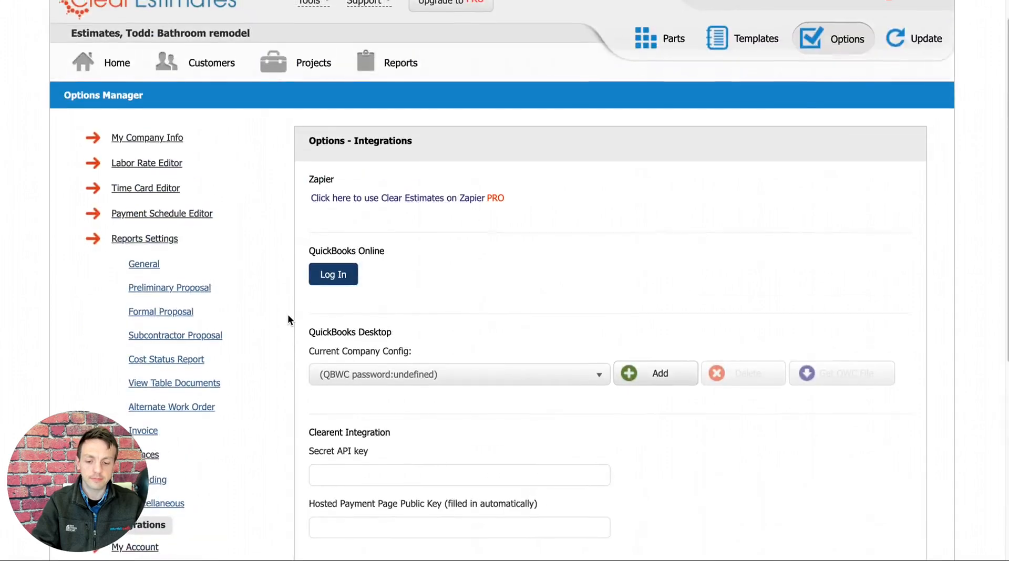
{"action": "scroll", "coordinate": [288, 314], "scroll_direction": "up", "scroll_amount": 1}
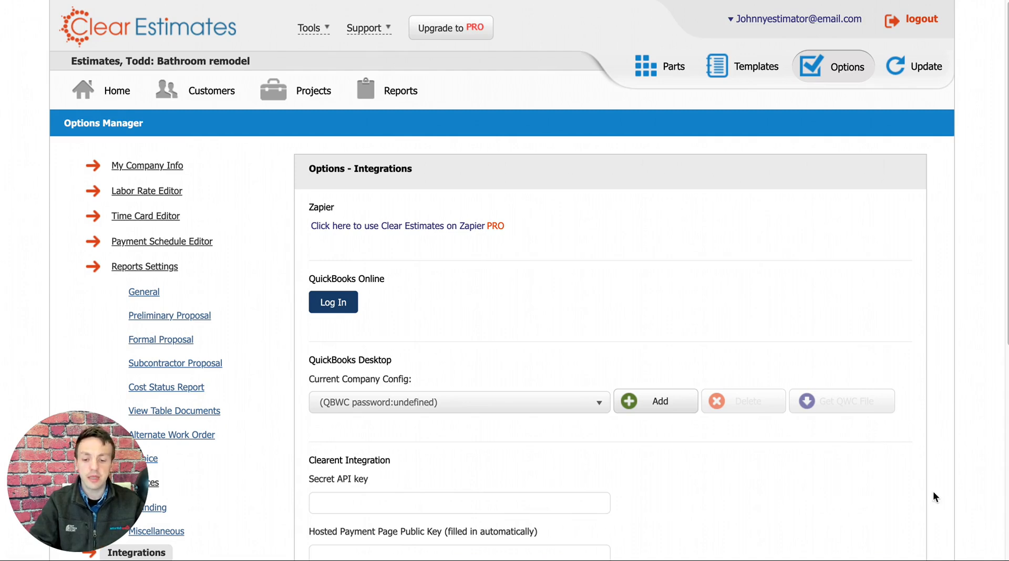
Open the Support Information knowledge base and activate its article search.
{"action": "mouse_move", "coordinate": [371, 31]}
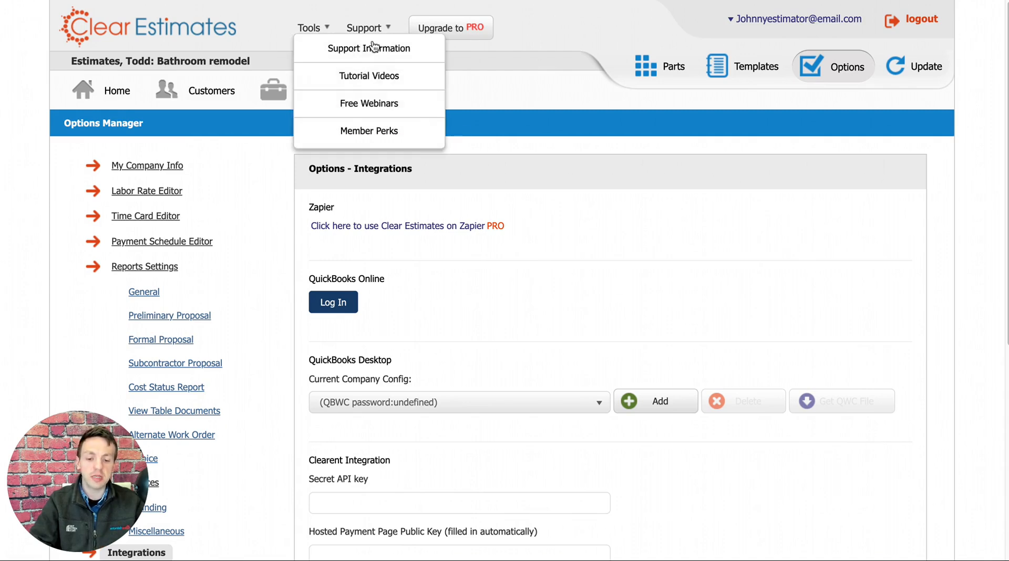
{"action": "left_click", "coordinate": [361, 50]}
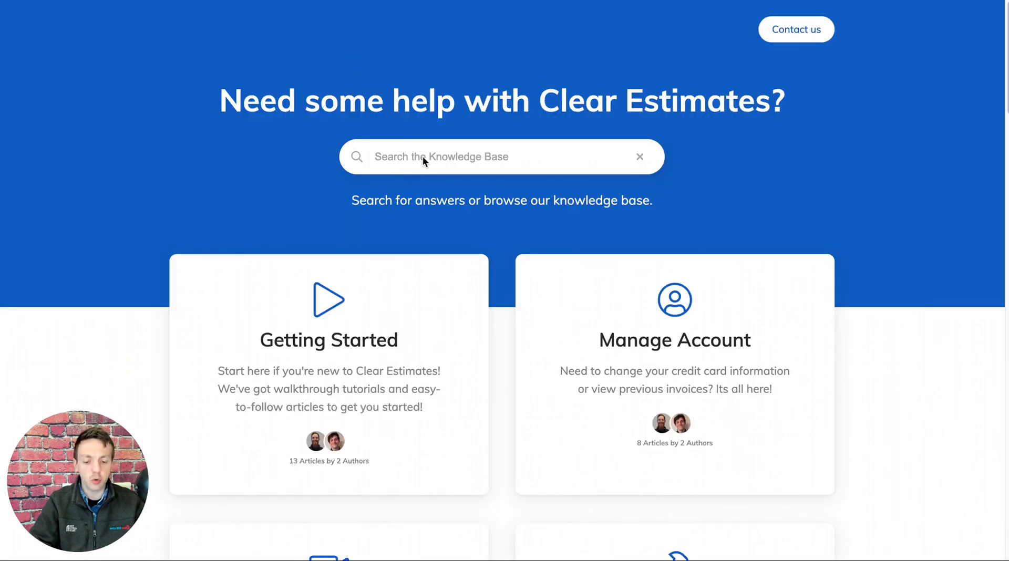
{"action": "left_click", "coordinate": [400, 182]}
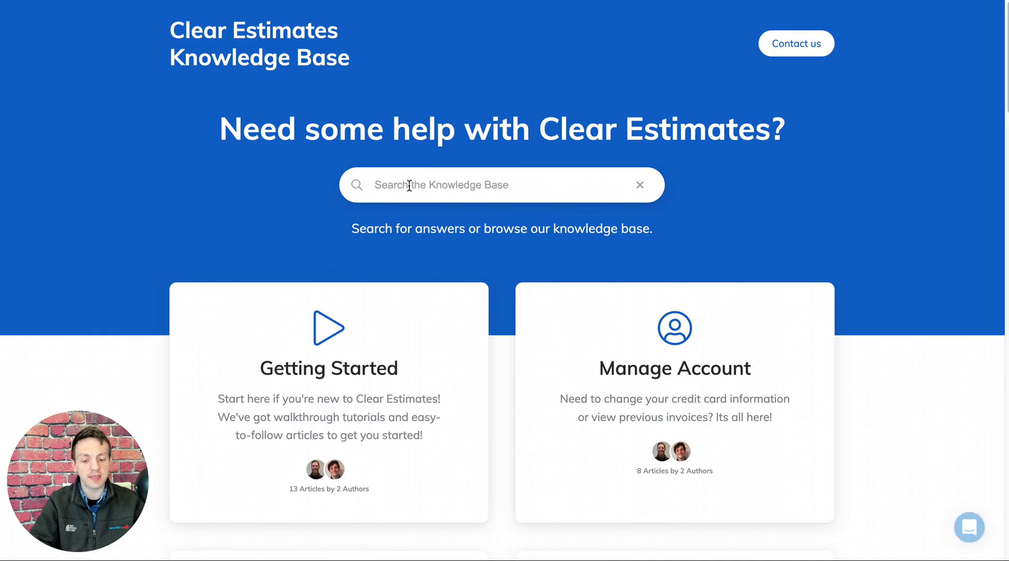